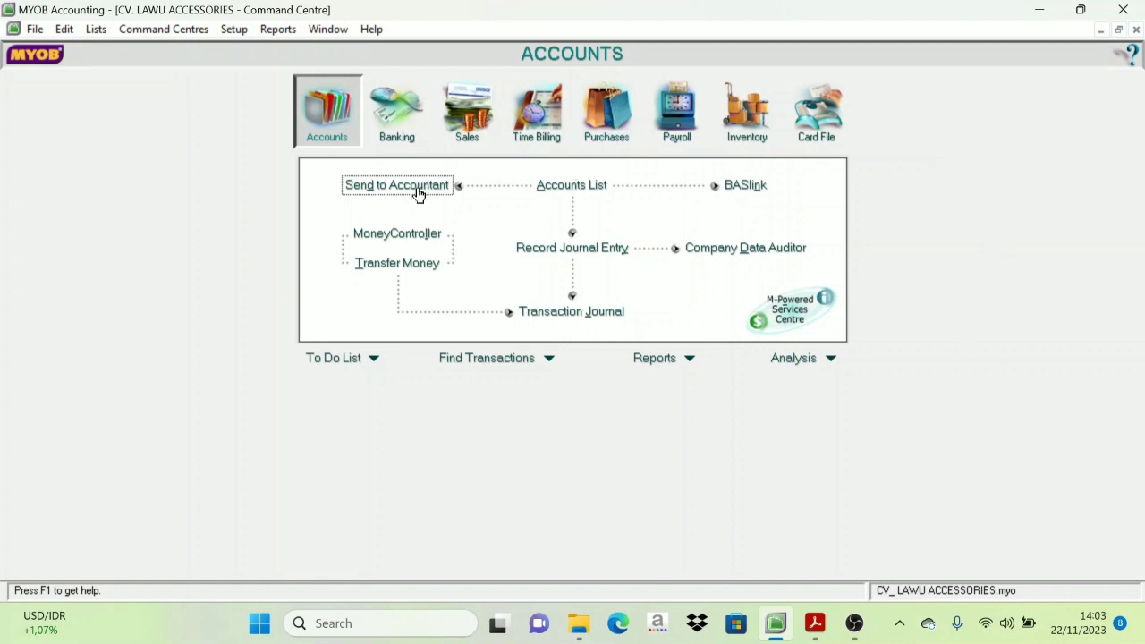
Step: Open the accounts list, review all accounts in it, and close the list
left_click(573, 190)
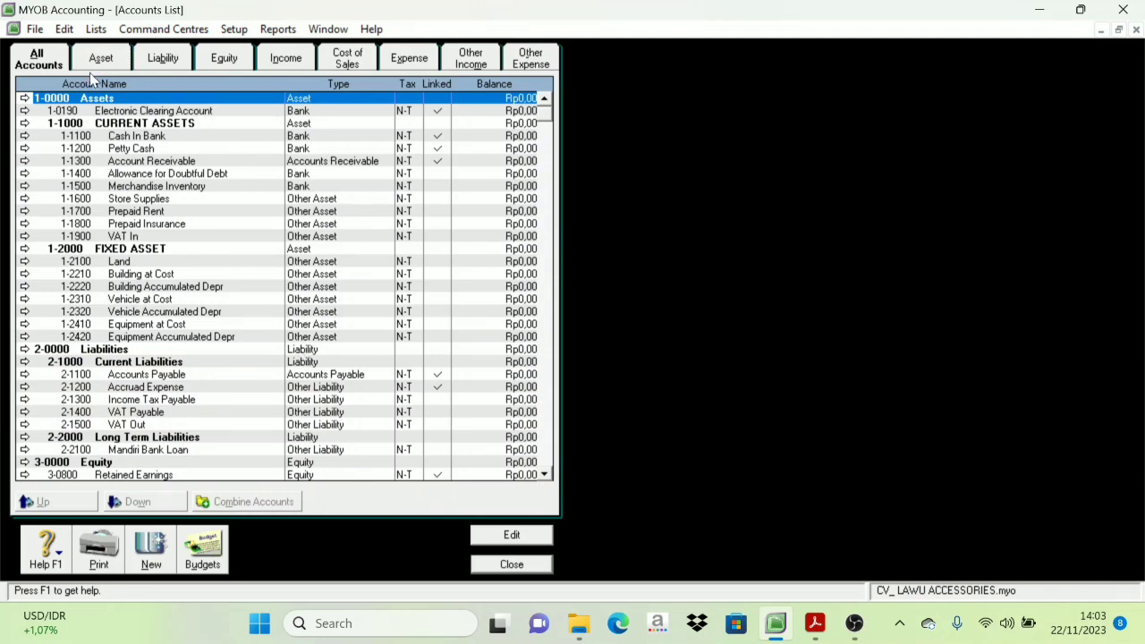
left_click(511, 565)
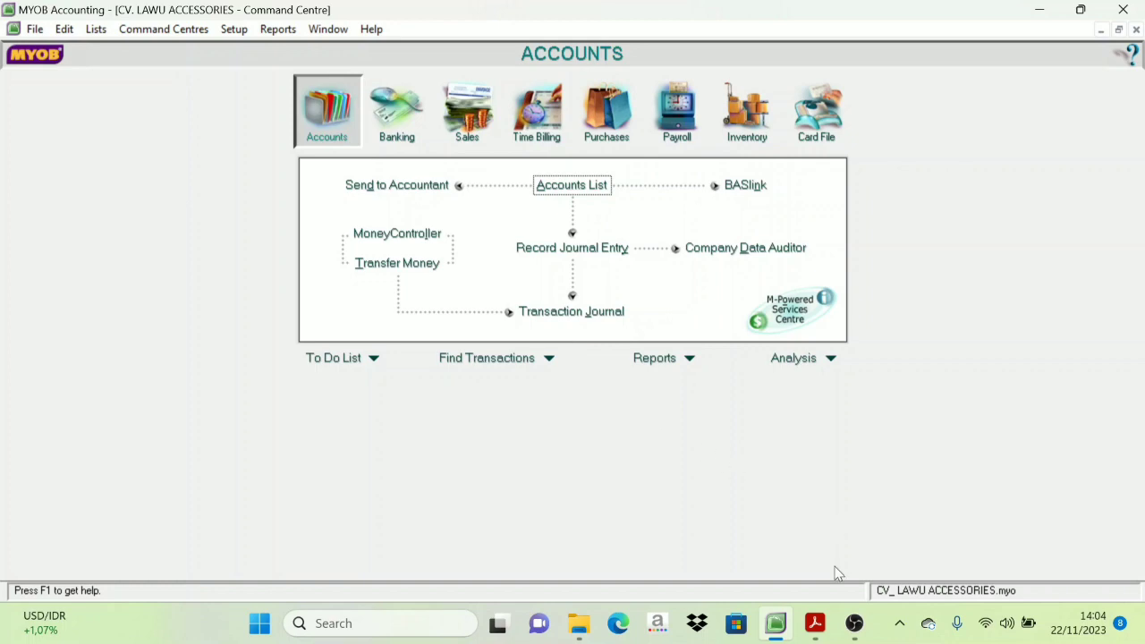
Step: Switch to NASKAH PRAKTIK CV LAWU.pdf in Adobe Acrobat Reader and review the chart of accounts under DAFTAR AKUN
left_click(815, 623)
scroll(694, 360, "up", 5)
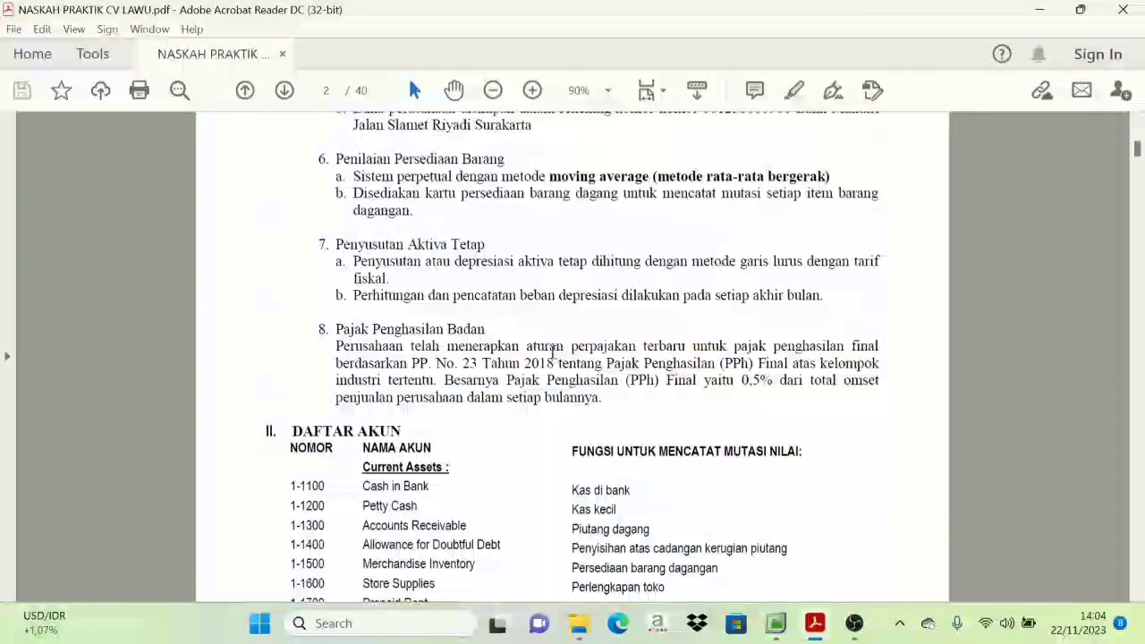
scroll(537, 322, "down", 5)
scroll(404, 289, "down", 4)
scroll(405, 289, "down", 12)
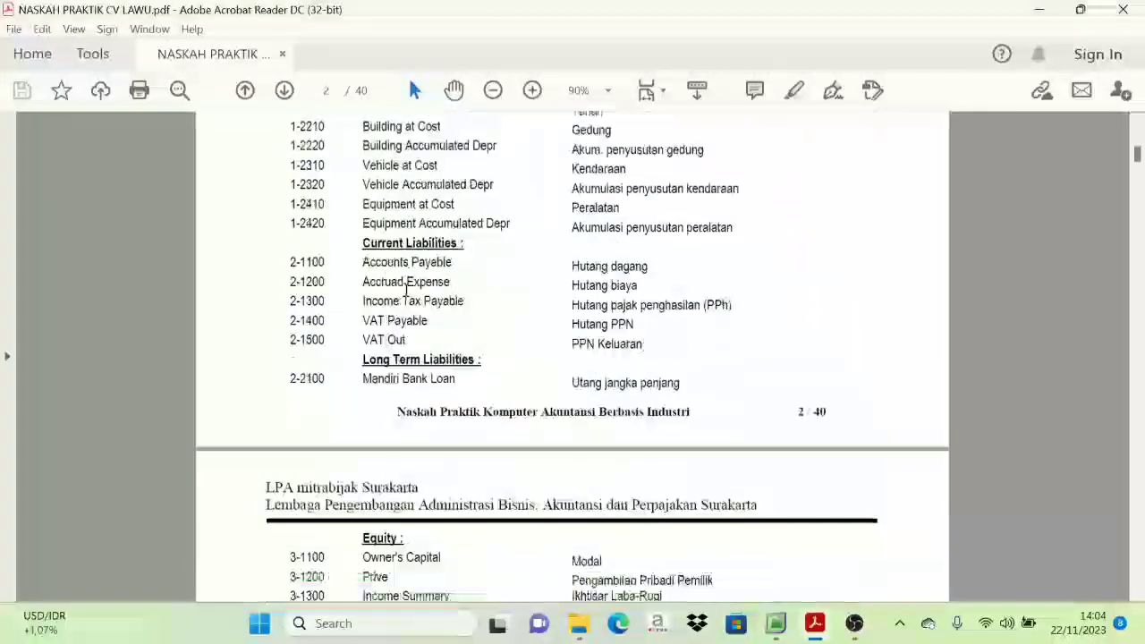
scroll(427, 313, "down", 10)
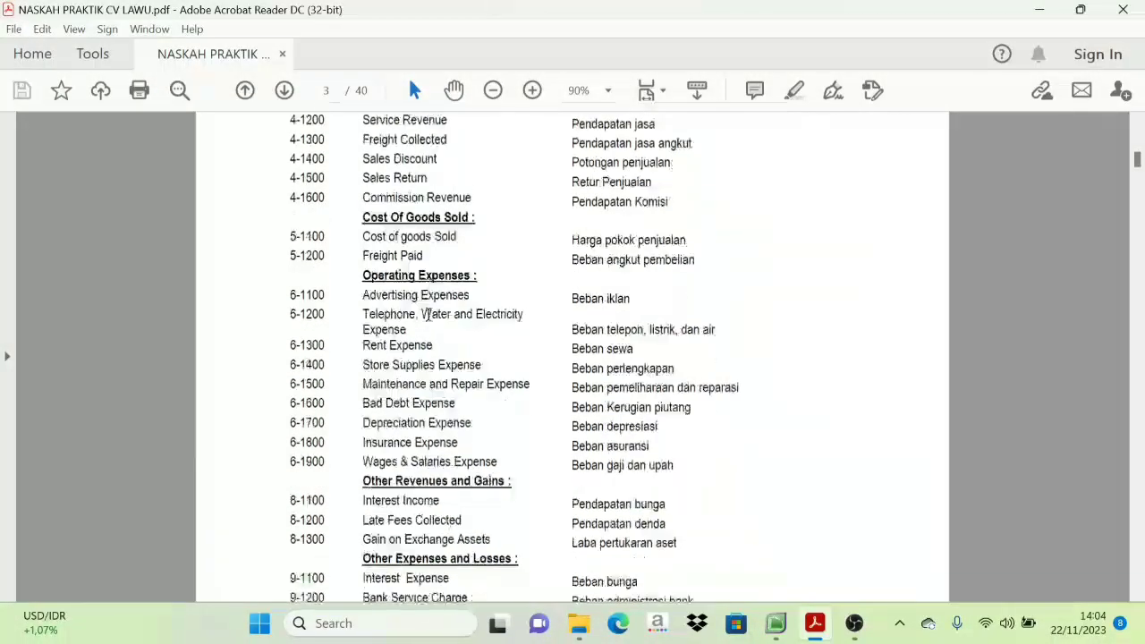
scroll(426, 313, "down", 2)
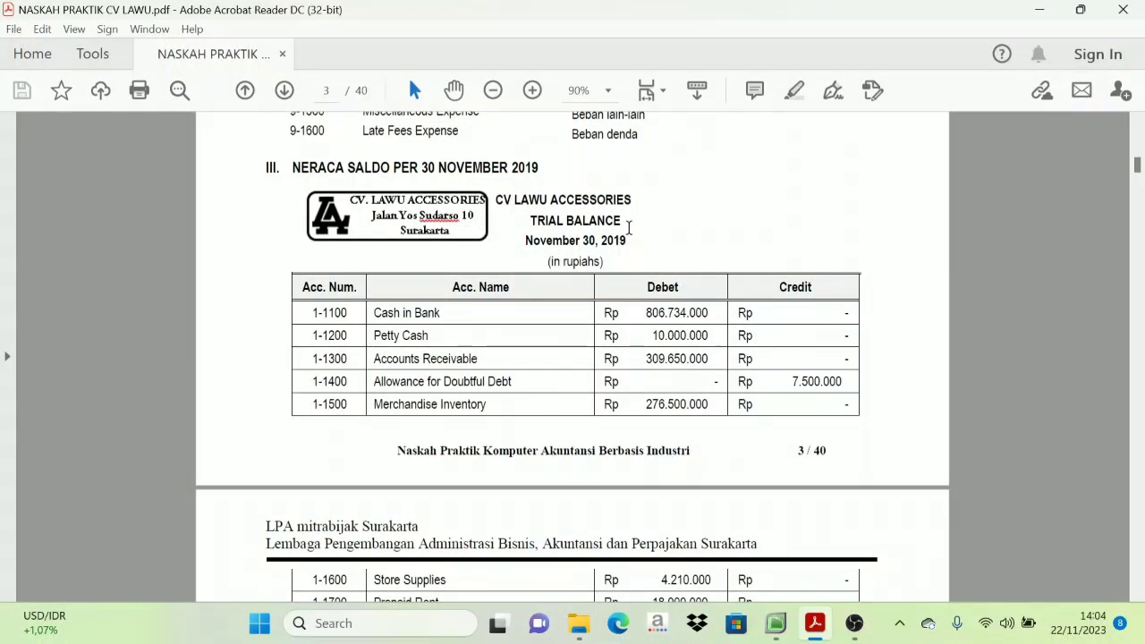
Step: Examine the November 30, 2019 trial balance in the PDF, from the asset accounts through the totals and the notes below
scroll(578, 231, "down", 1)
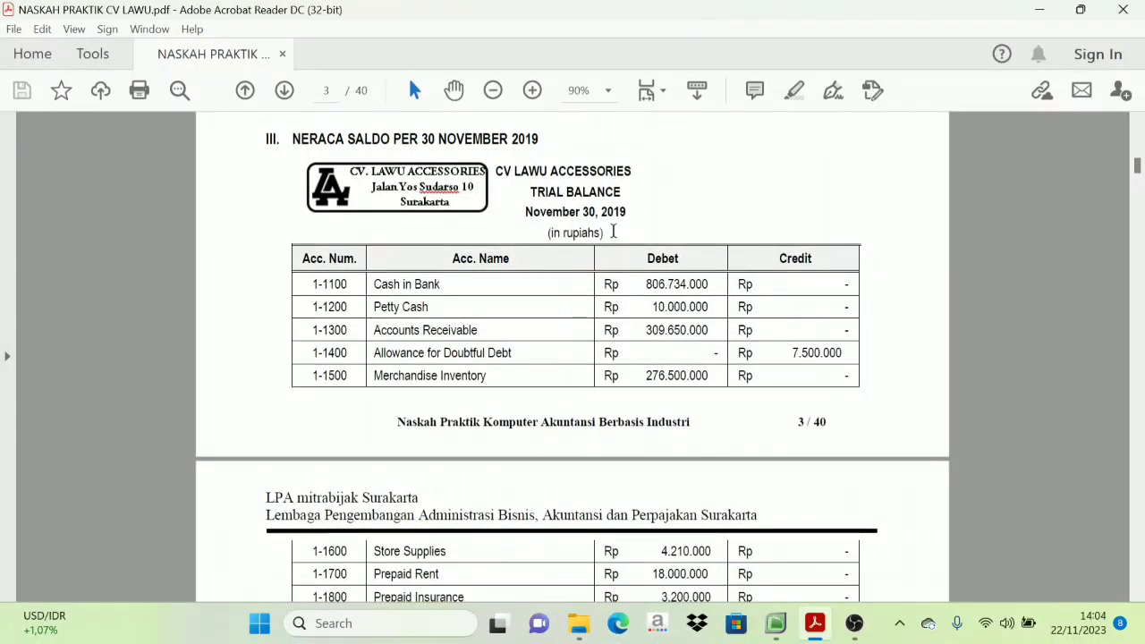
scroll(402, 353, "down", 3)
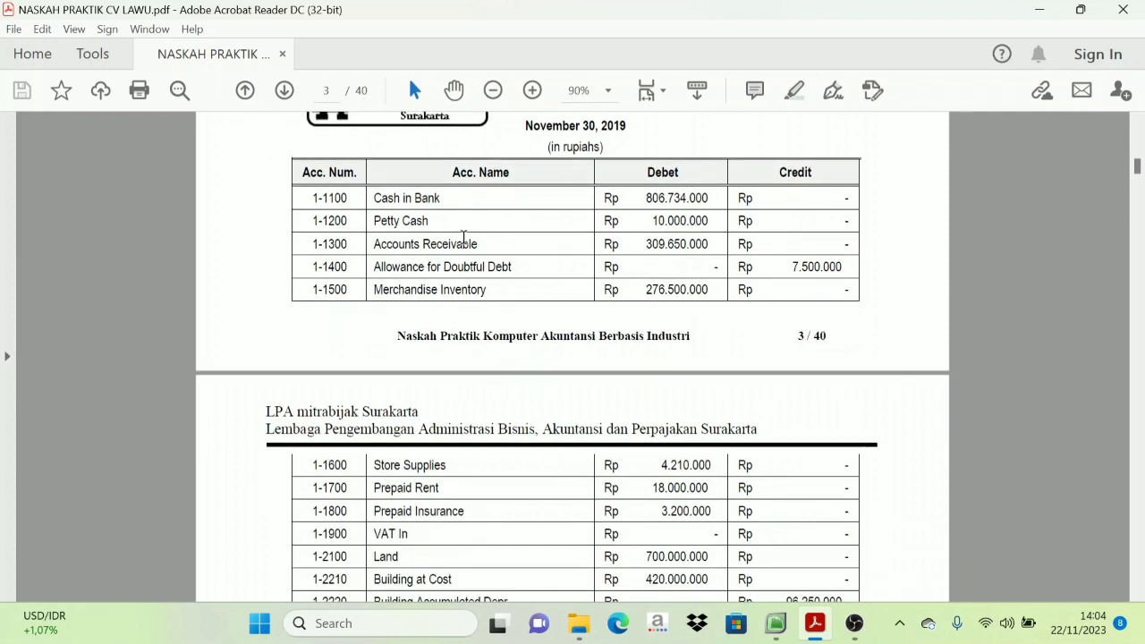
scroll(528, 280, "down", 10)
scroll(482, 332, "down", 3)
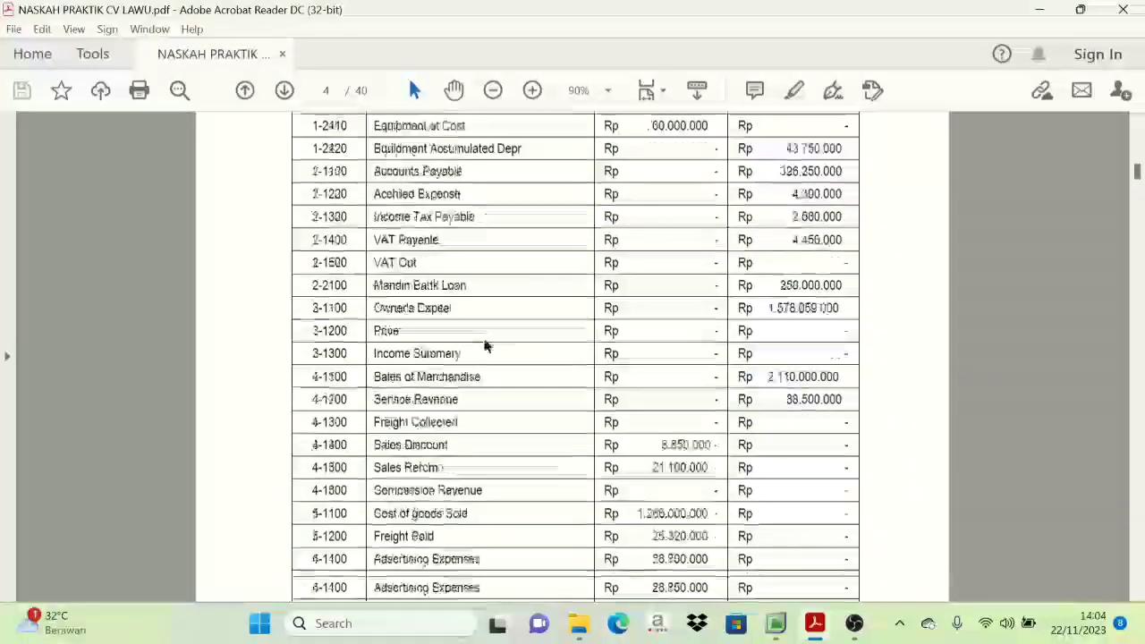
scroll(483, 331, "up", 14)
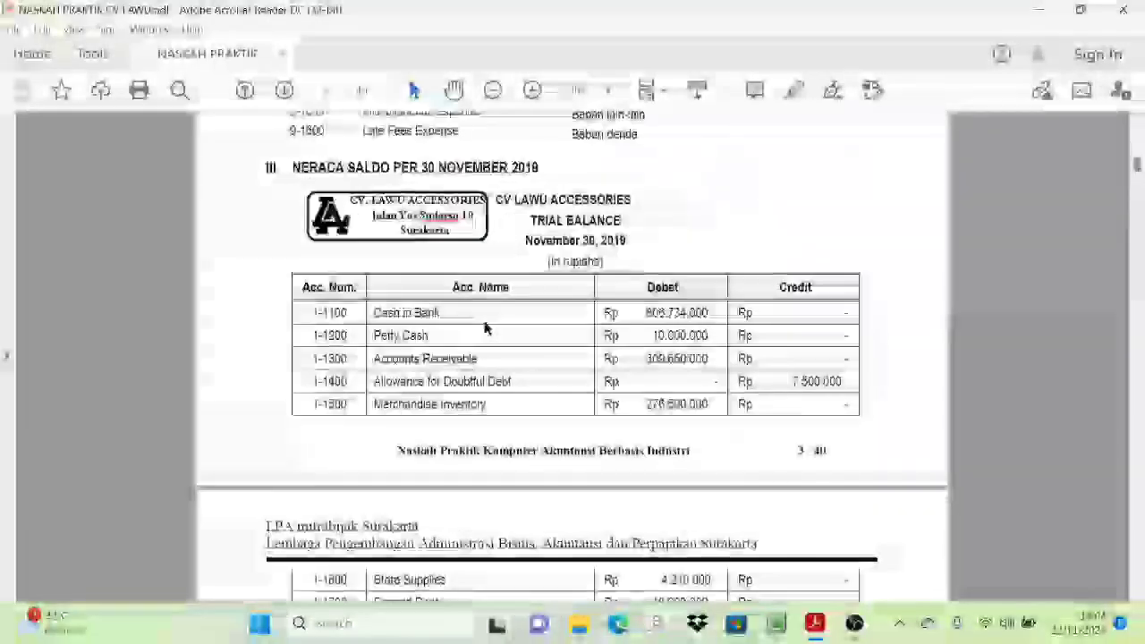
scroll(486, 326, "down", 16)
scroll(483, 323, "down", 10)
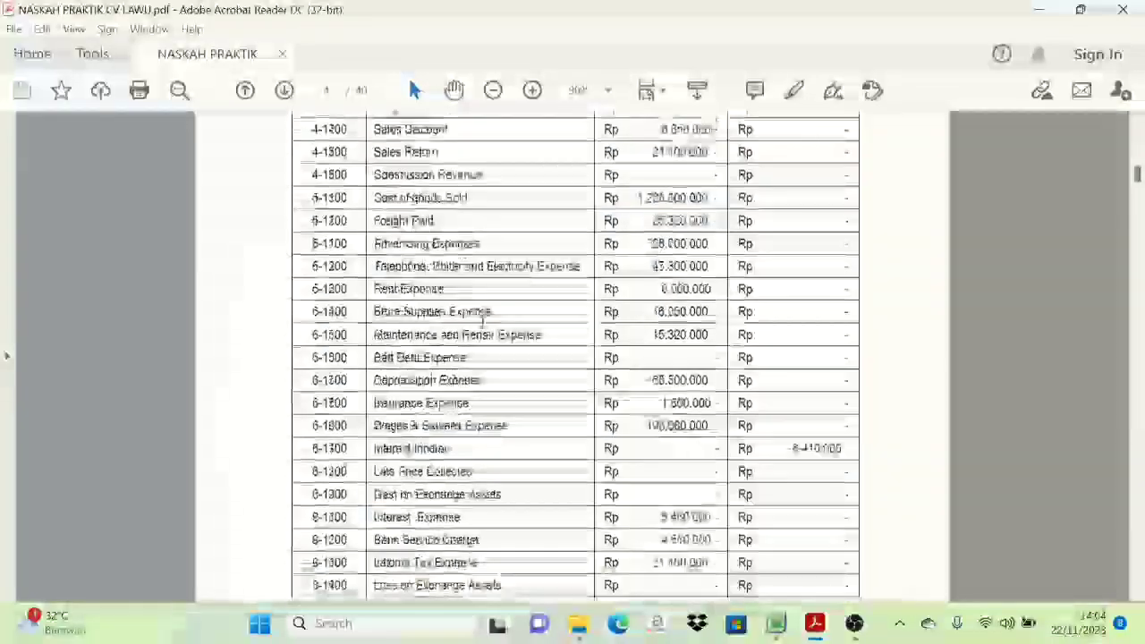
scroll(483, 324, "down", 6)
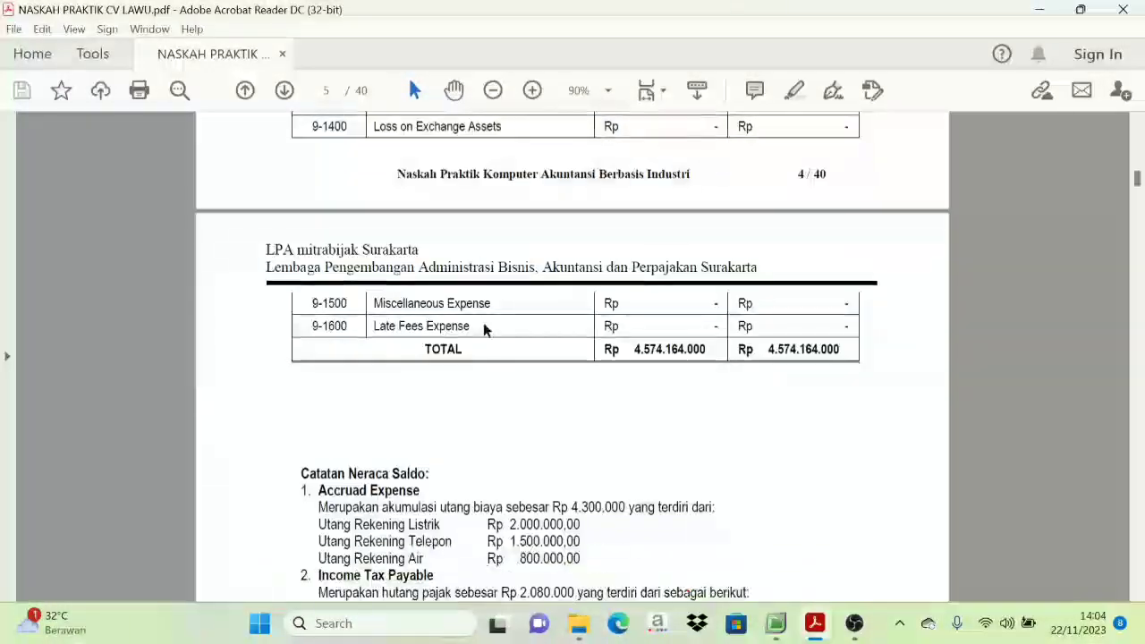
scroll(486, 328, "up", 4)
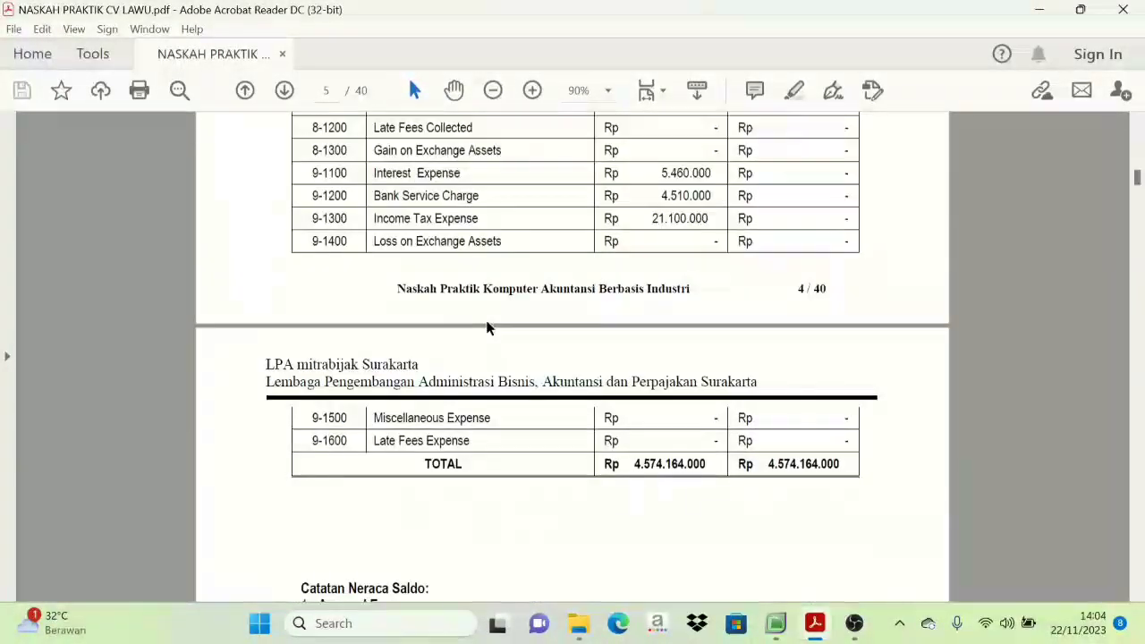
scroll(487, 328, "down", 5)
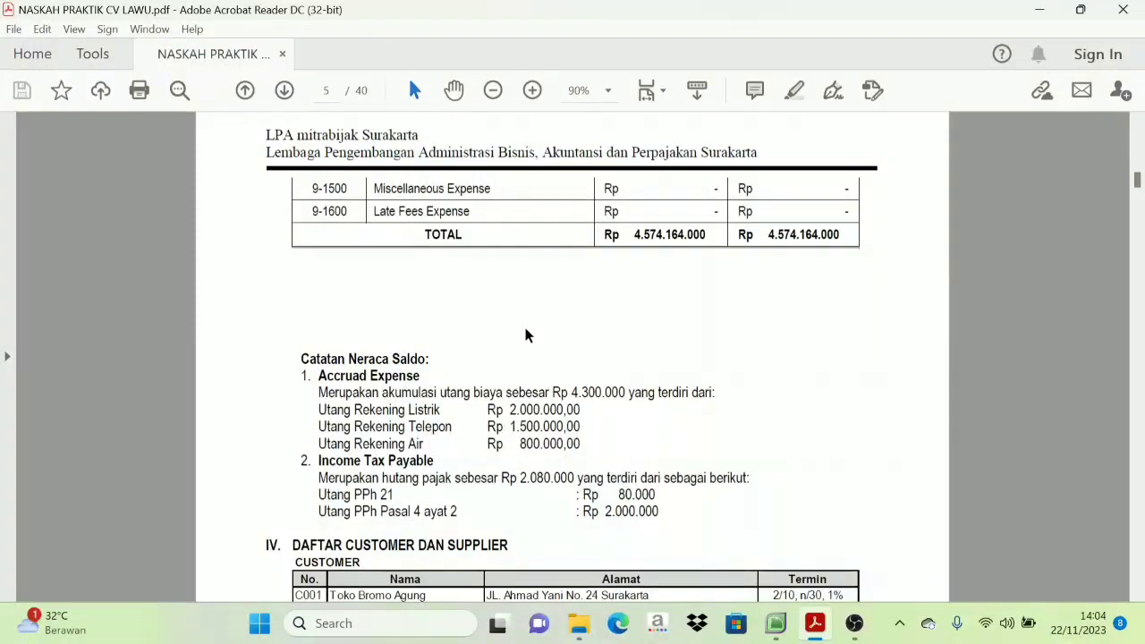
scroll(559, 414, "up", 11)
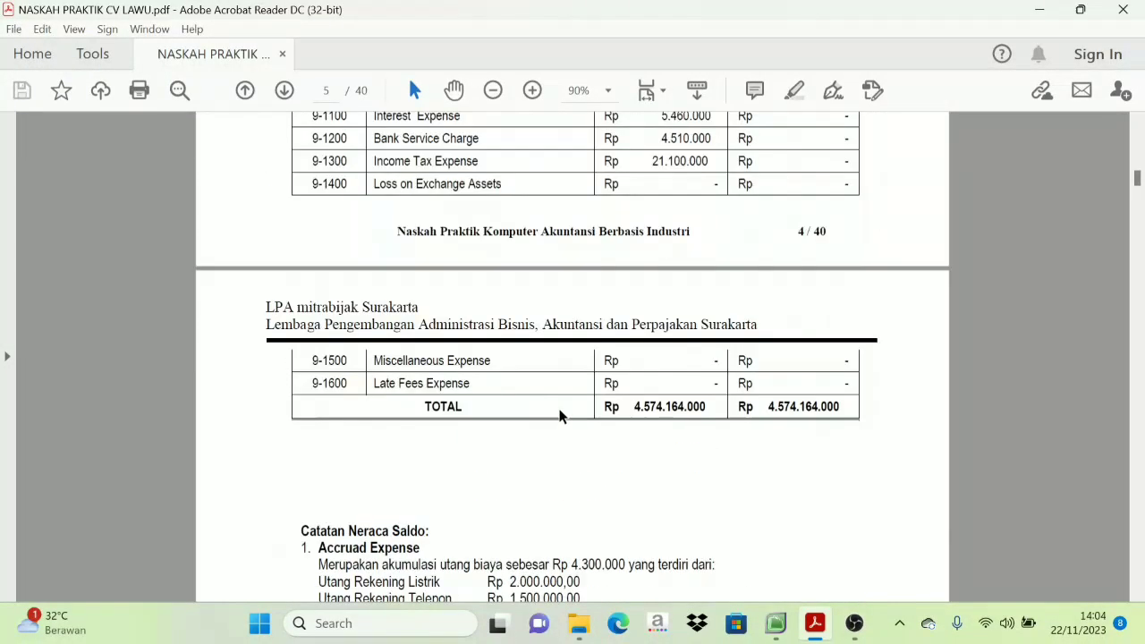
scroll(559, 414, "up", 16)
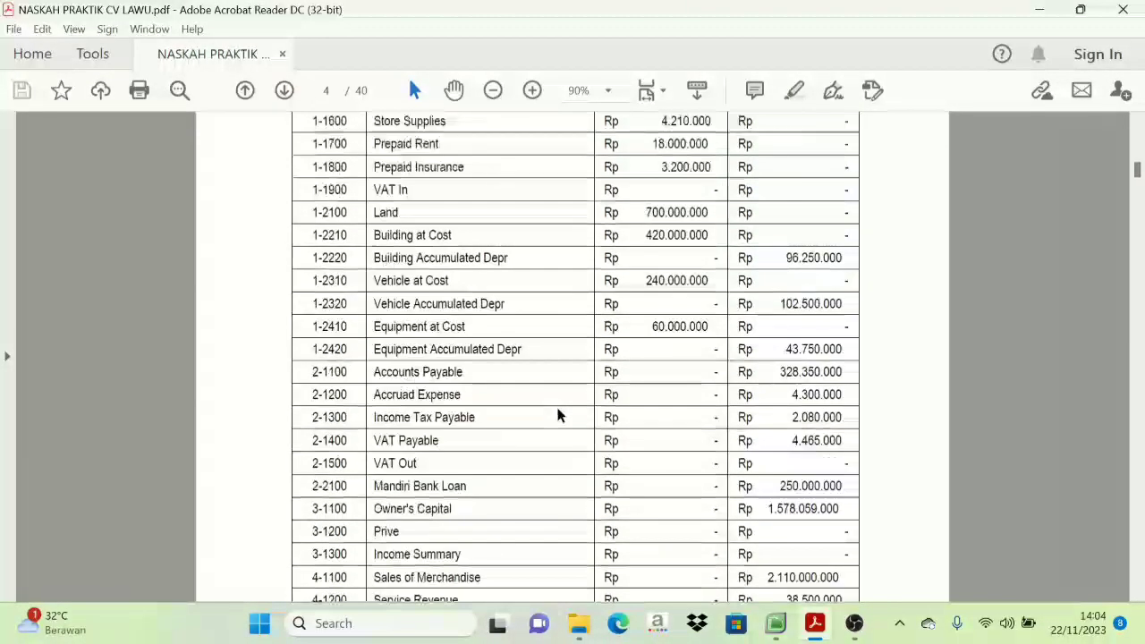
scroll(556, 414, "up", 5)
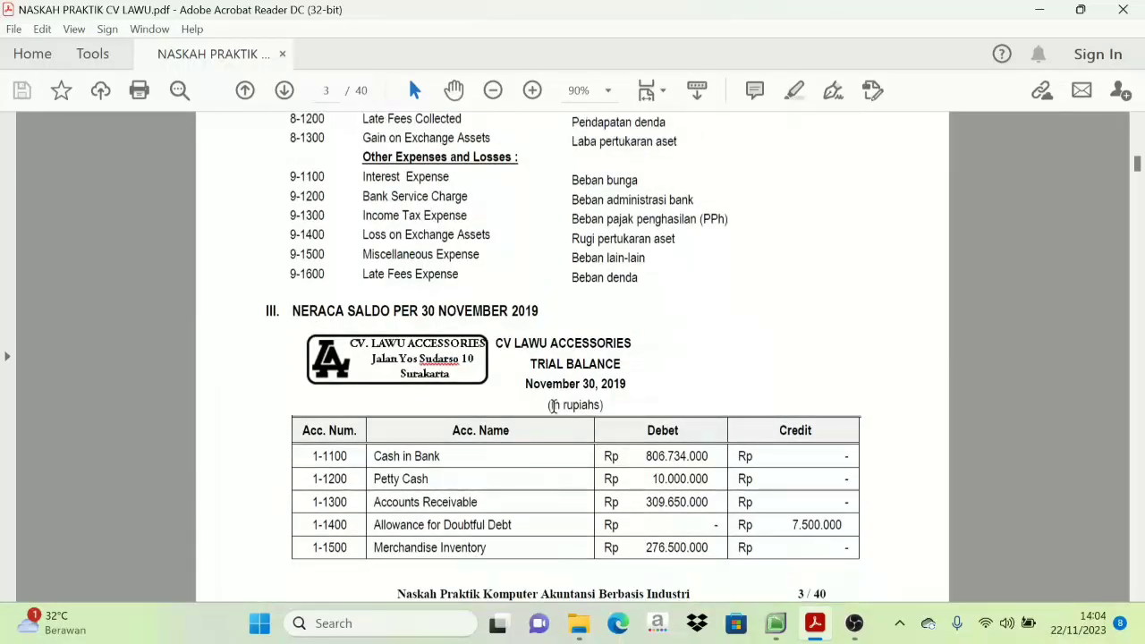
scroll(554, 411, "down", 2)
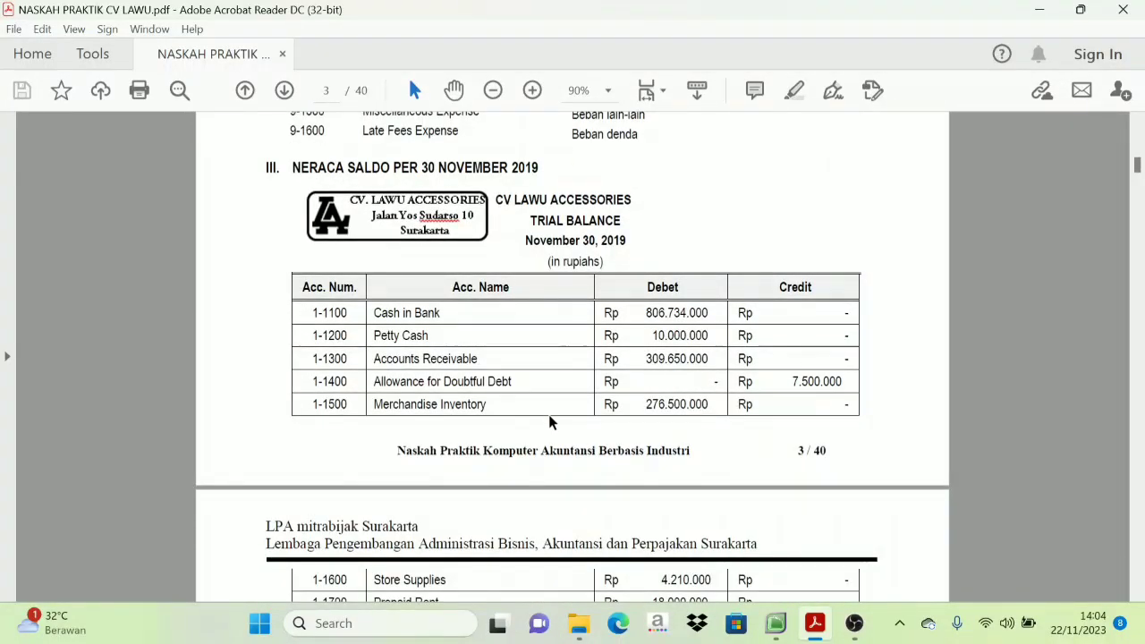
scroll(537, 411, "up", 1)
scroll(542, 398, "down", 2)
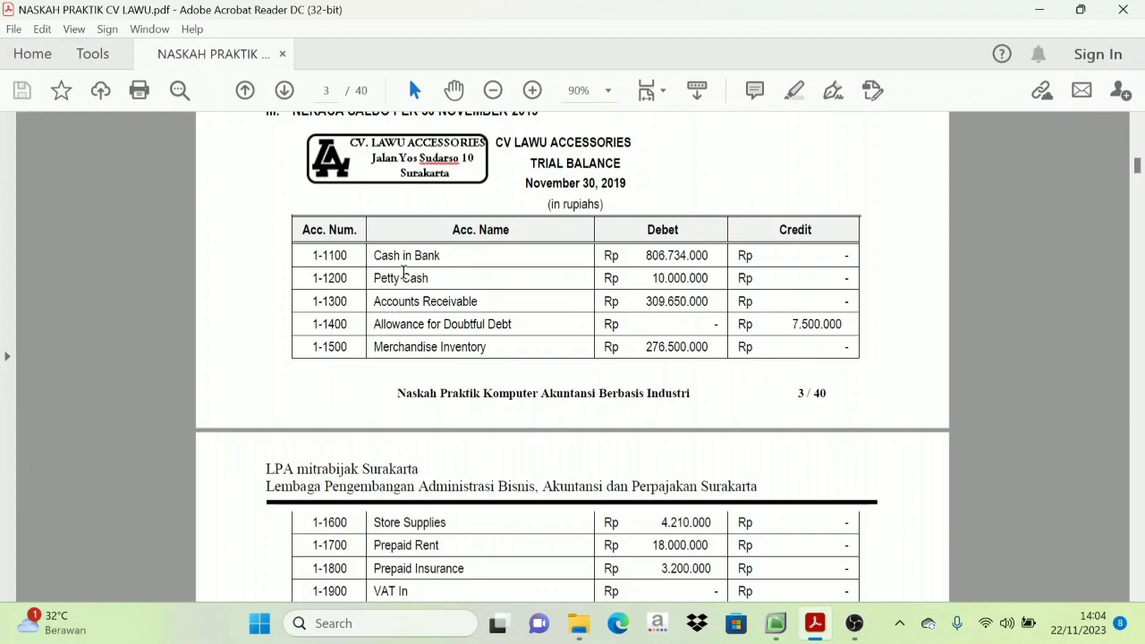
Step: Arrange the PDF and MYOB Accounting side by side, with the trial balance's debit and credit columns in view
key("super+Right")
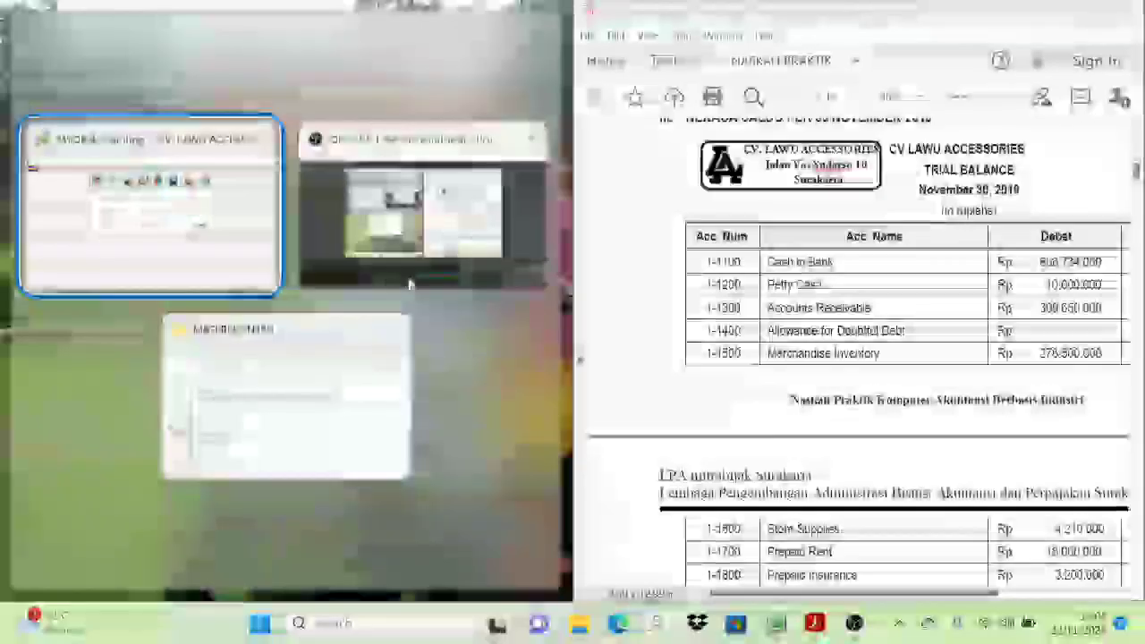
left_click(268, 198)
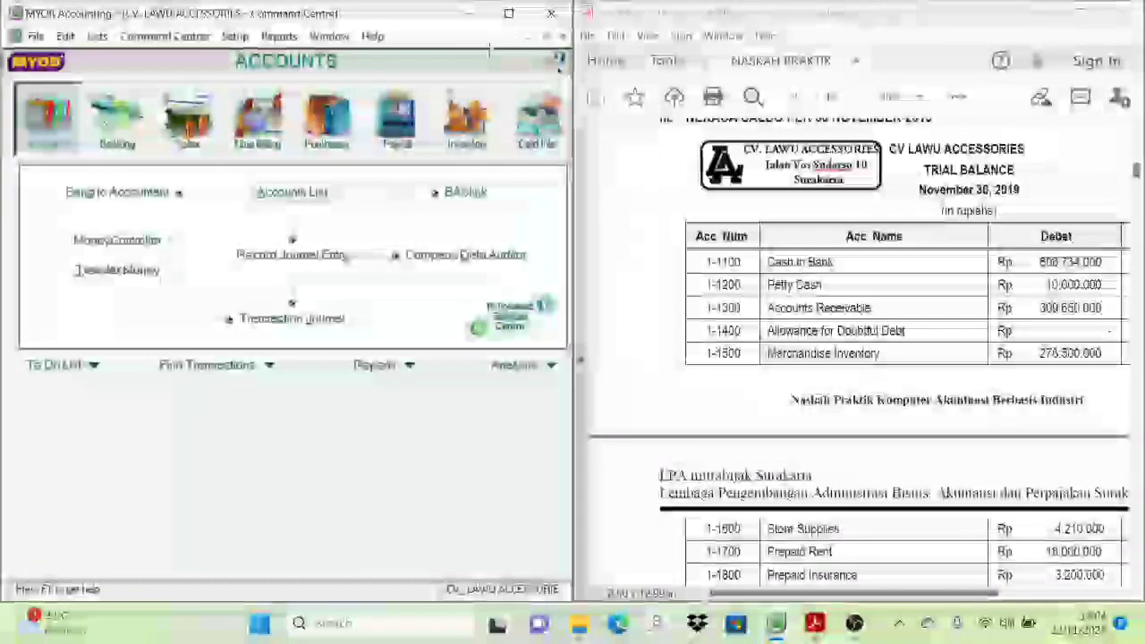
left_click_drag(832, 595, 896, 598)
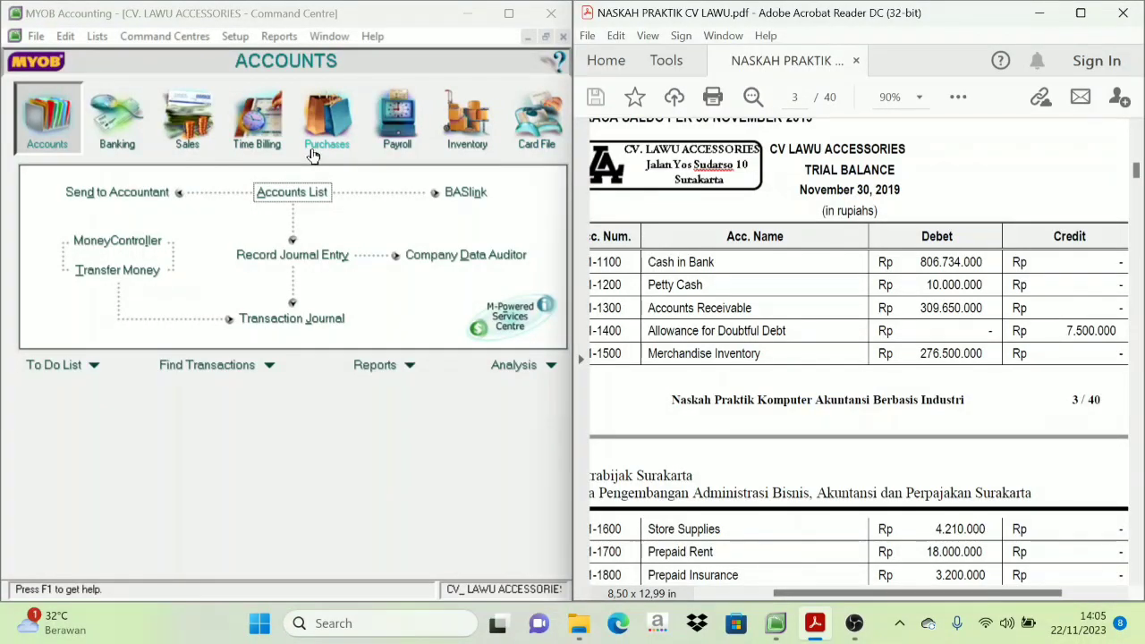
Step: Open the account opening balances setup in MYOB Accounting and place its window beside the PDF trial balance
left_click(234, 36)
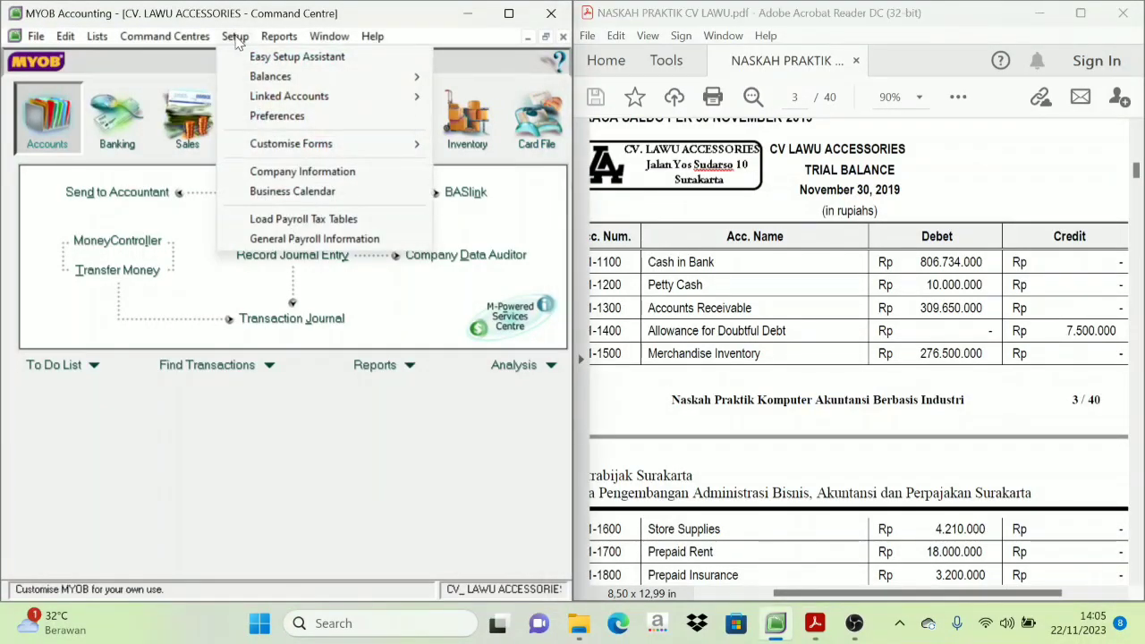
left_click(143, 9)
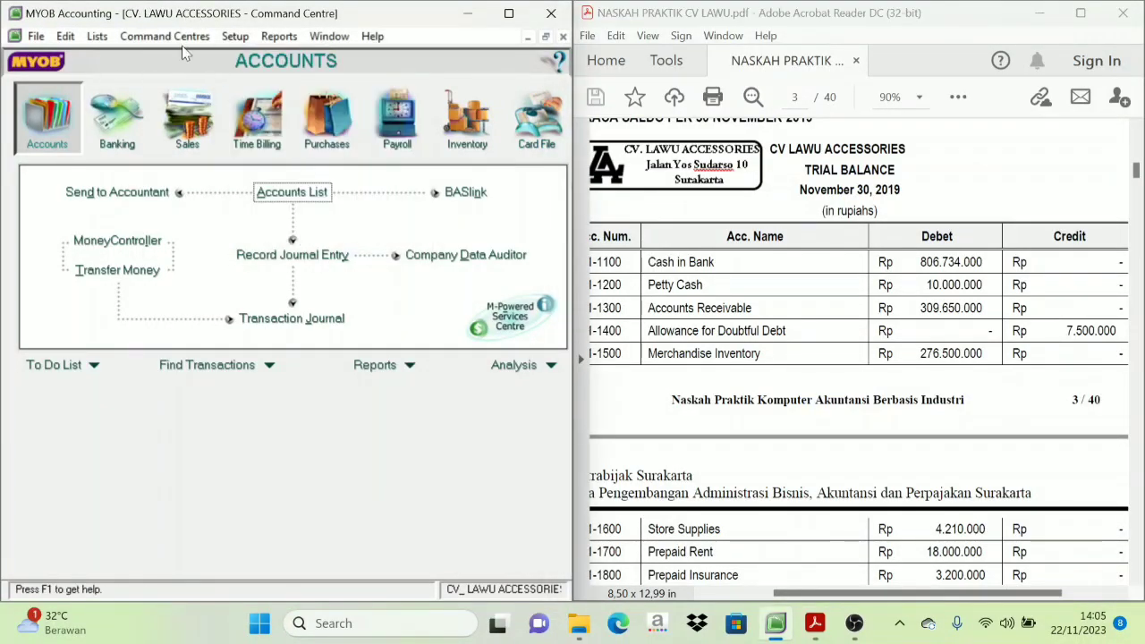
left_click(508, 13)
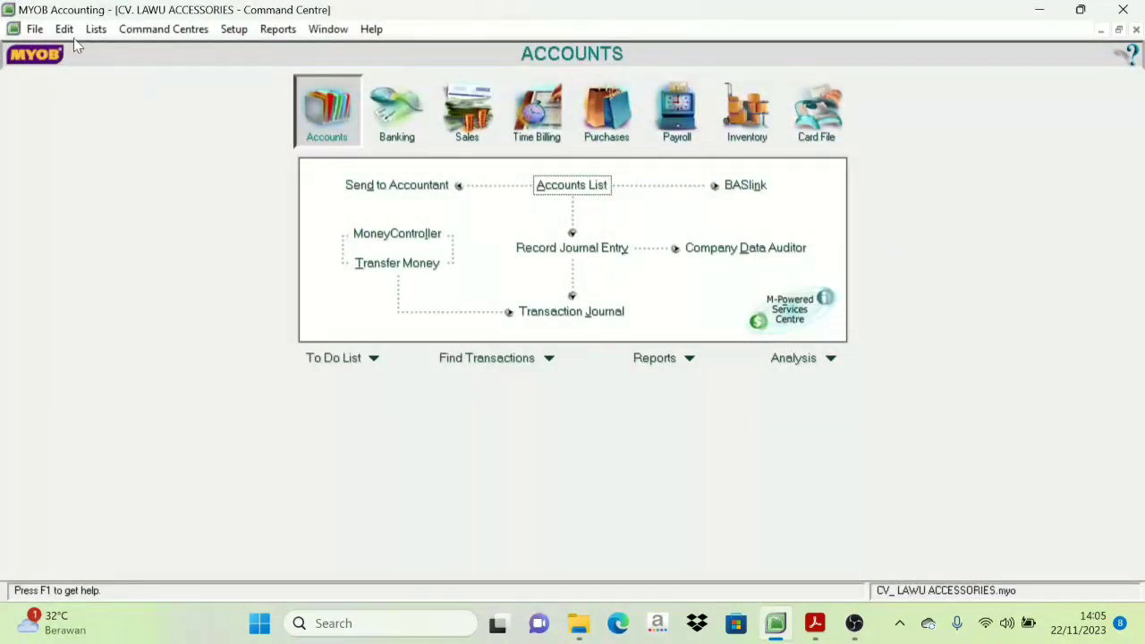
left_click(233, 30)
mouse_move(293, 71)
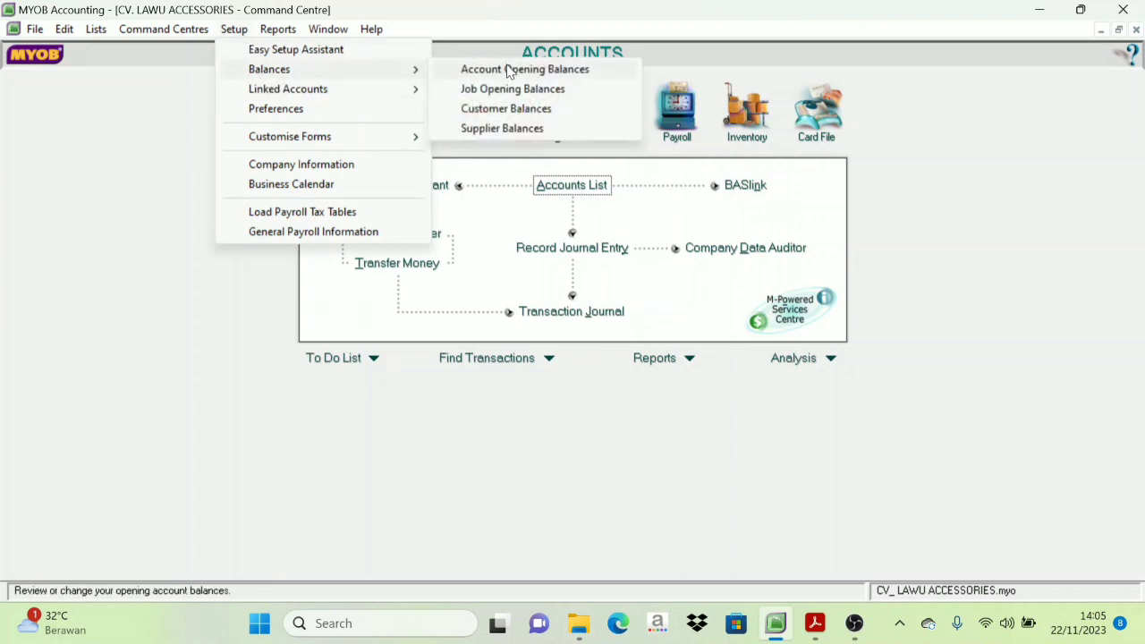
left_click(552, 71)
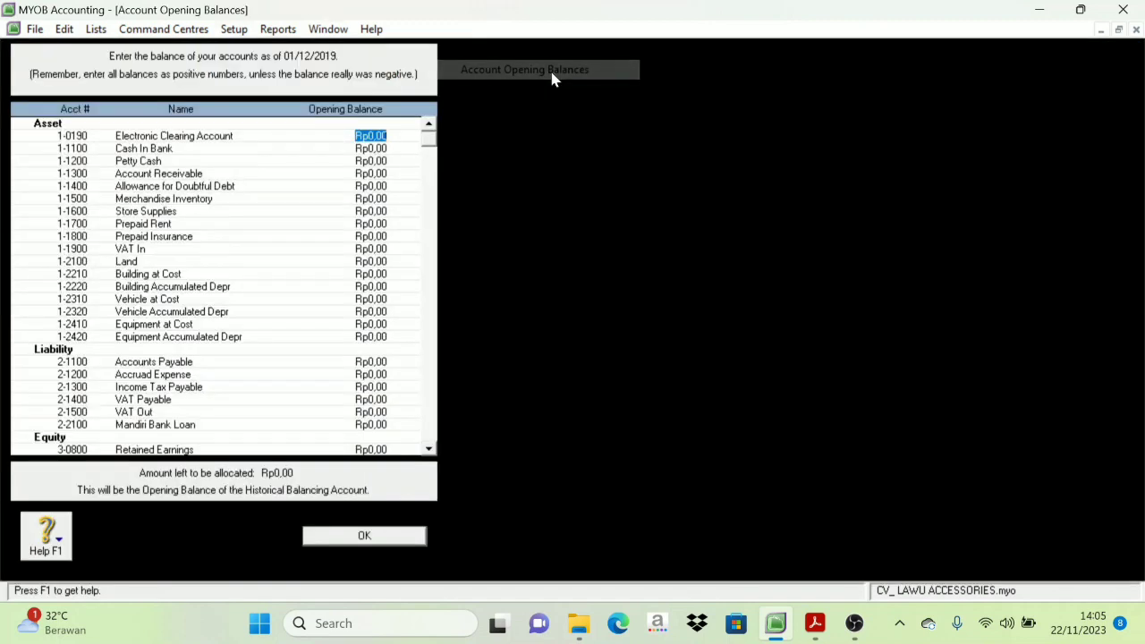
key("super+Left")
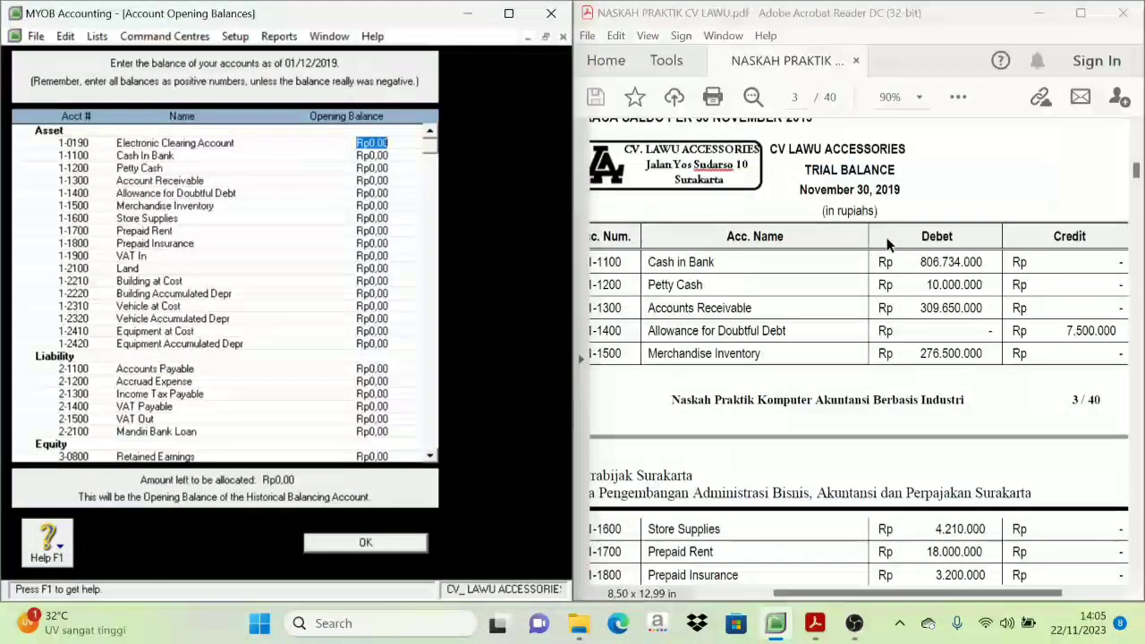
Step: Compare the opening balance accounts with the trial balance's debit and credit columns, checking the credit amount for Allowance for Doubtful Debt
scroll(849, 311, "down", 1)
scroll(850, 310, "up", 1)
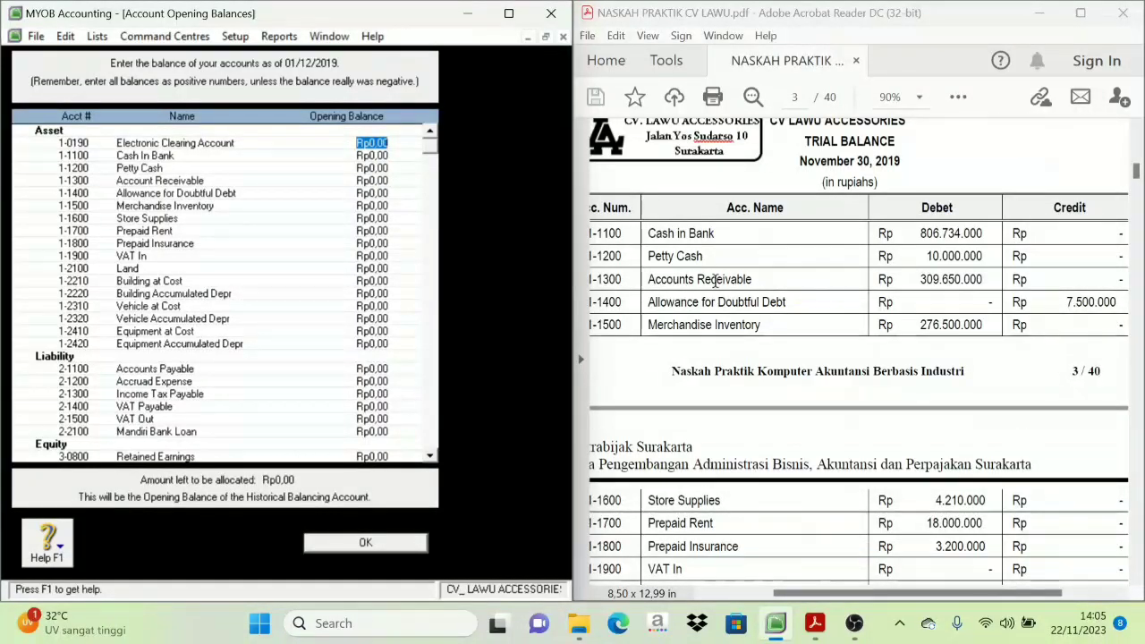
left_click_drag(931, 593, 914, 604)
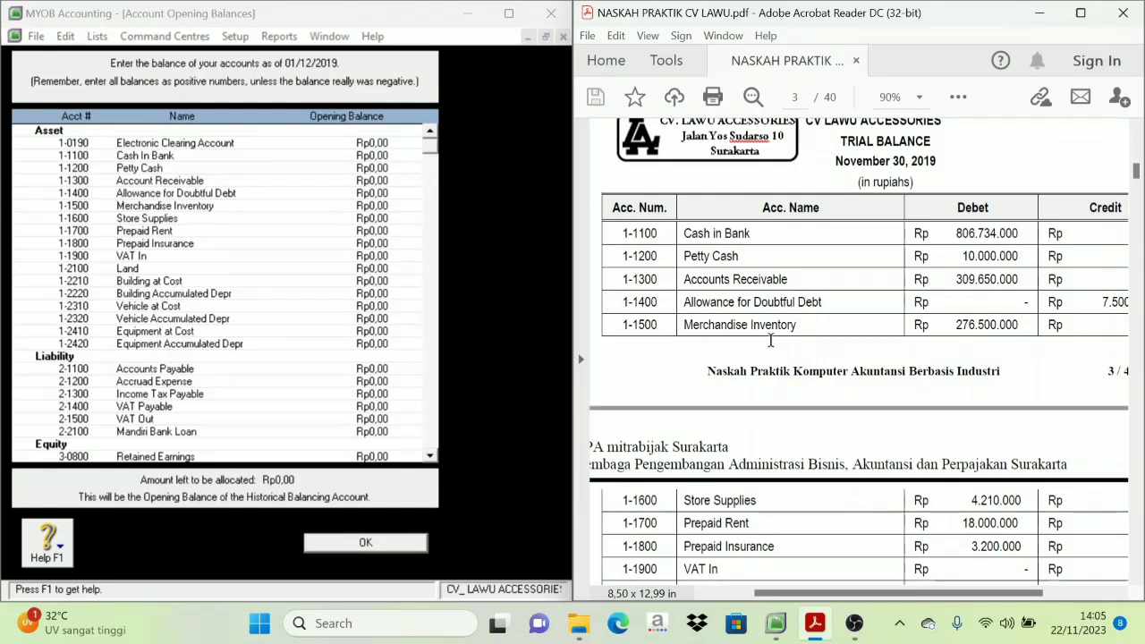
left_click_drag(908, 594, 934, 597)
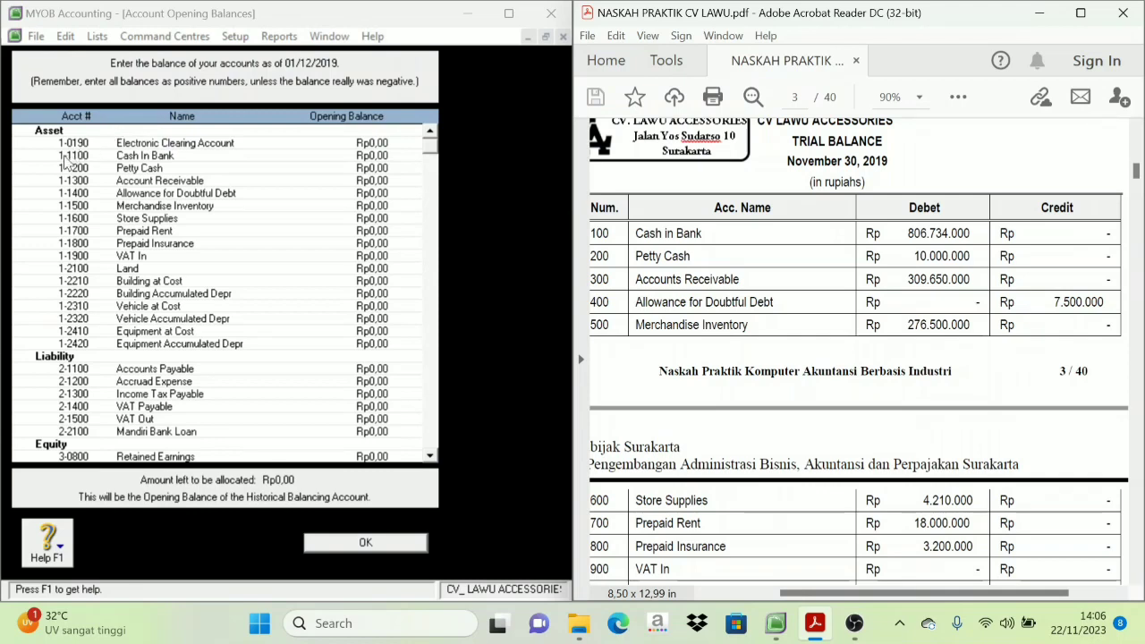
scroll(966, 303, "down", 1)
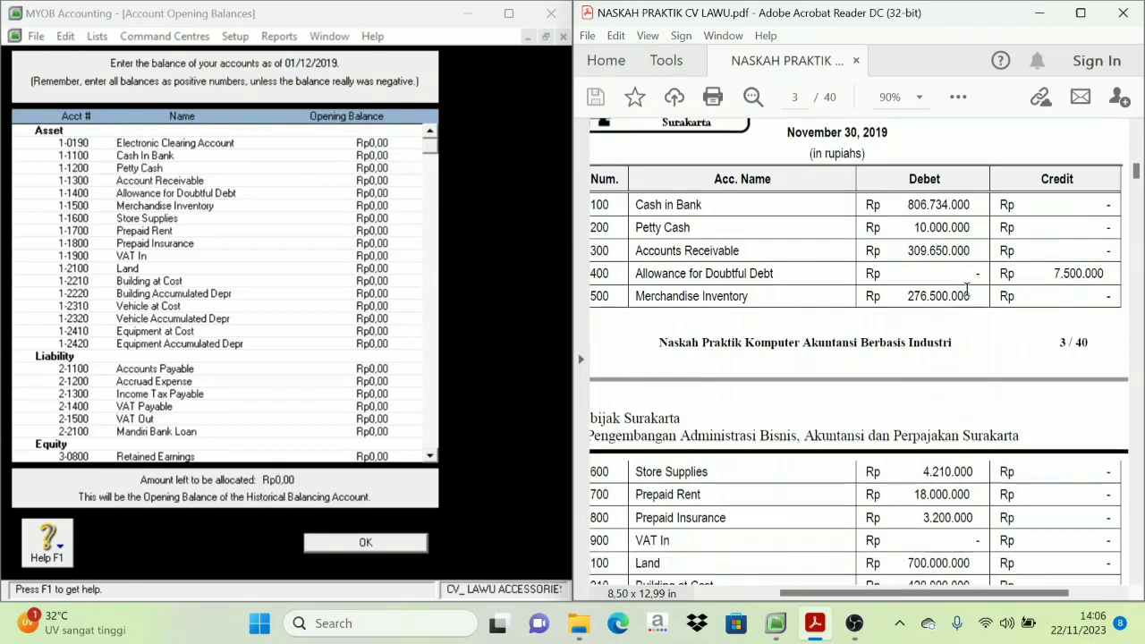
scroll(964, 283, "up", 1)
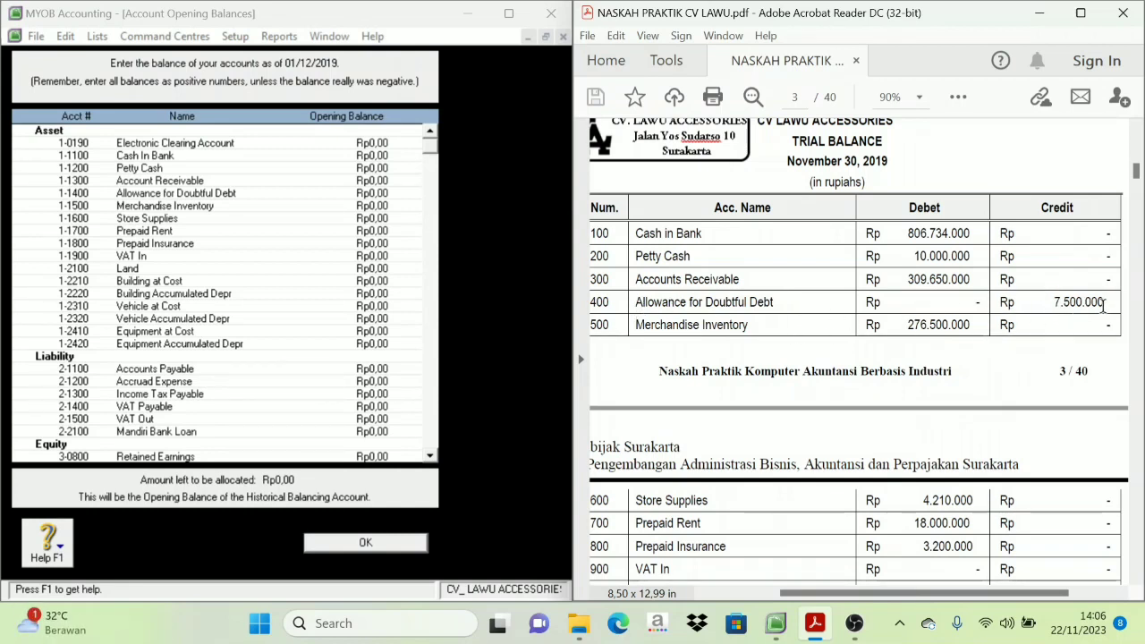
left_click_drag(1106, 302, 1052, 302)
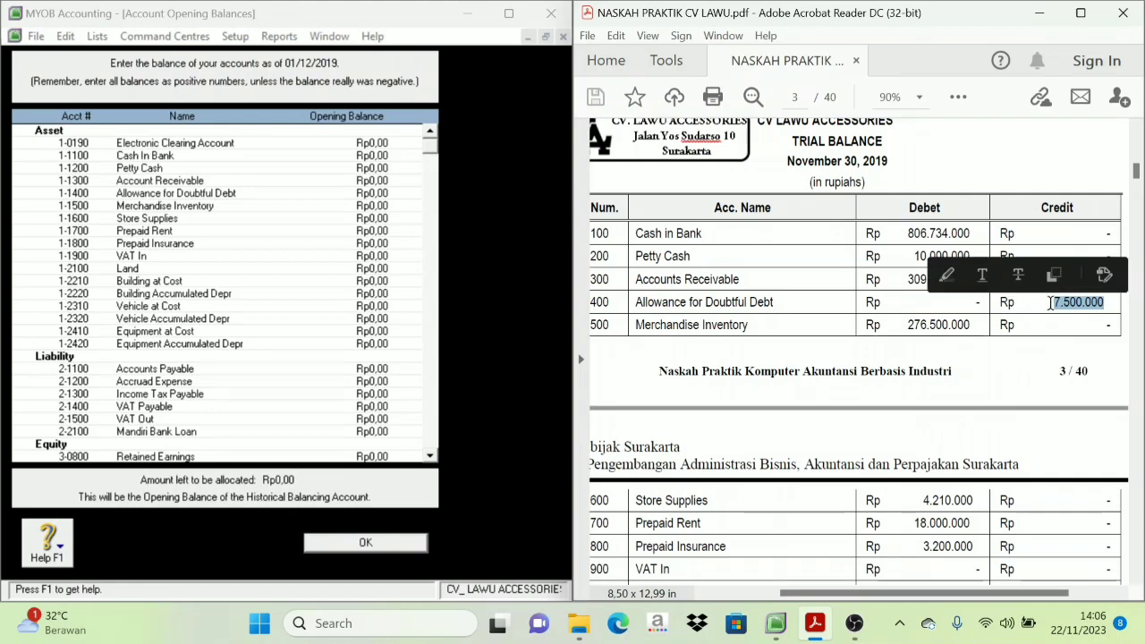
left_click(1061, 305)
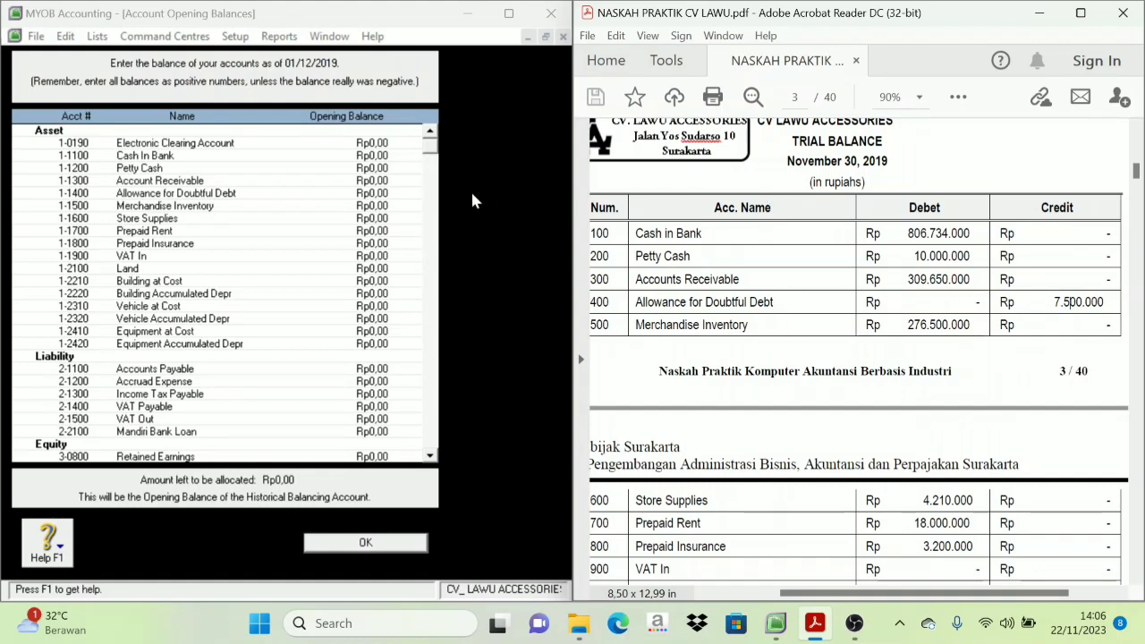
Step: In MYOB Accounting, enter opening balances of Rp806.734.000 for Cash In Bank and Rp10.000.000 for Petty Cash
key("alt+Tab")
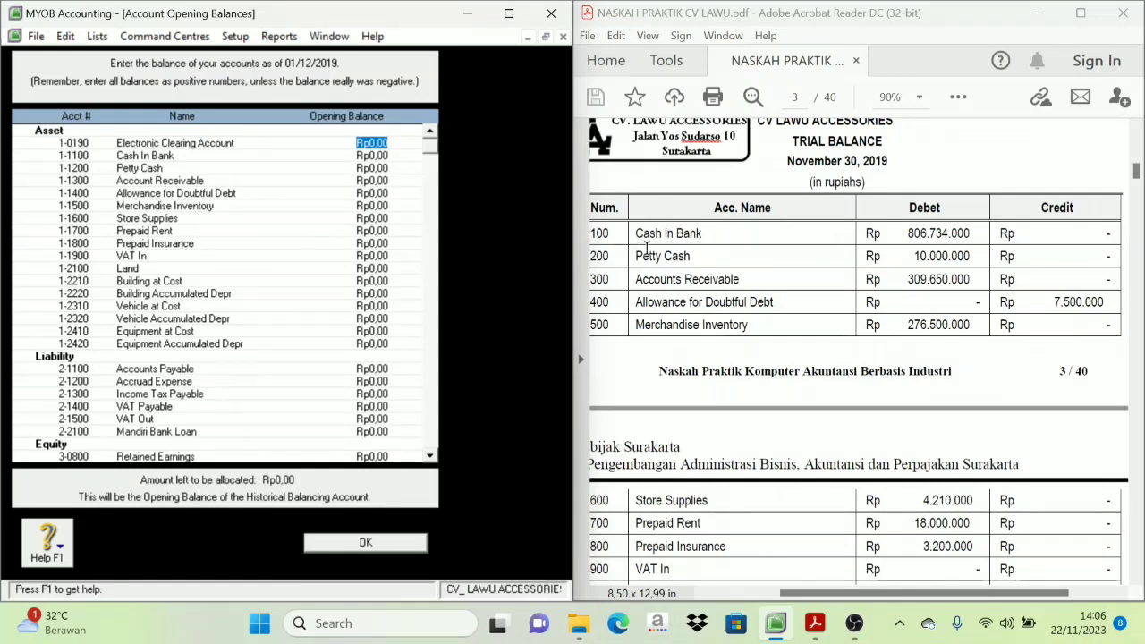
left_click(366, 156)
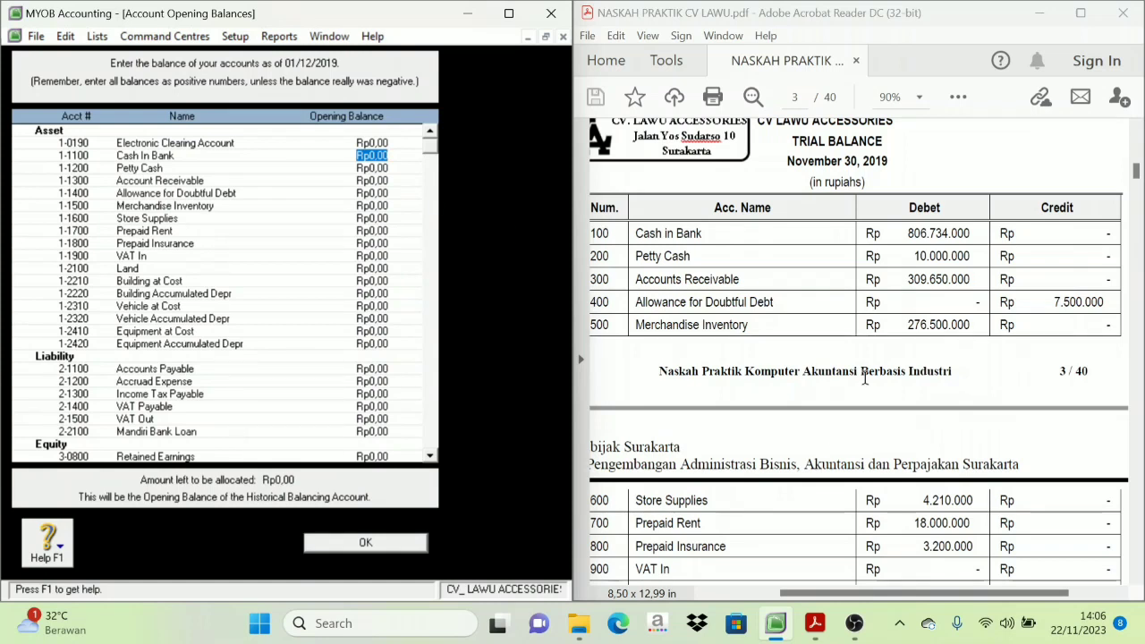
type("80")
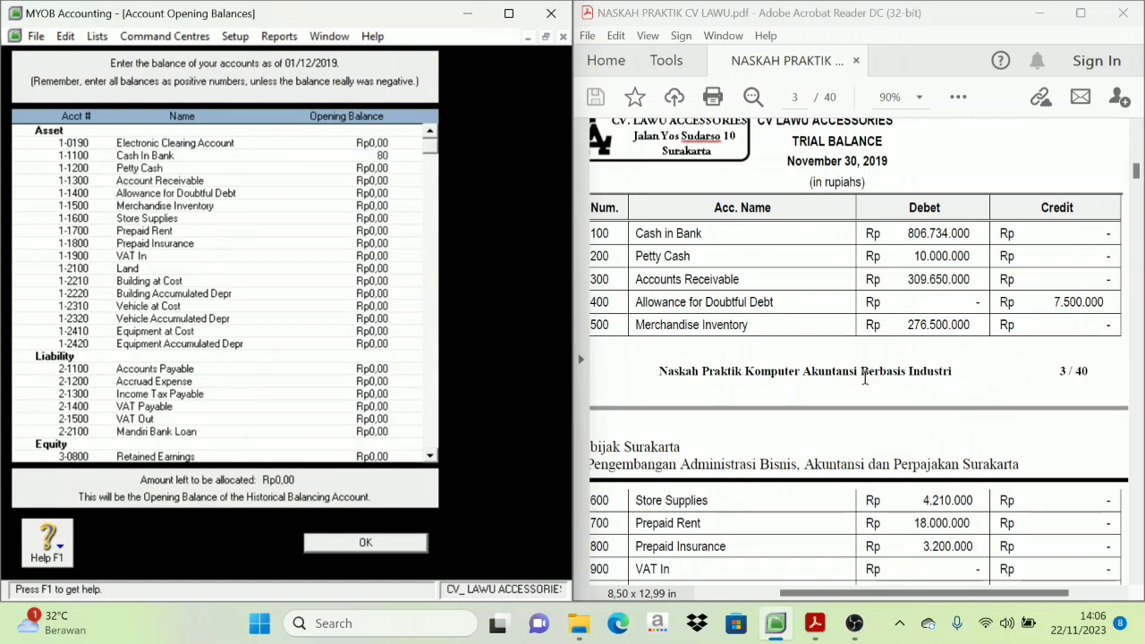
type("6734000")
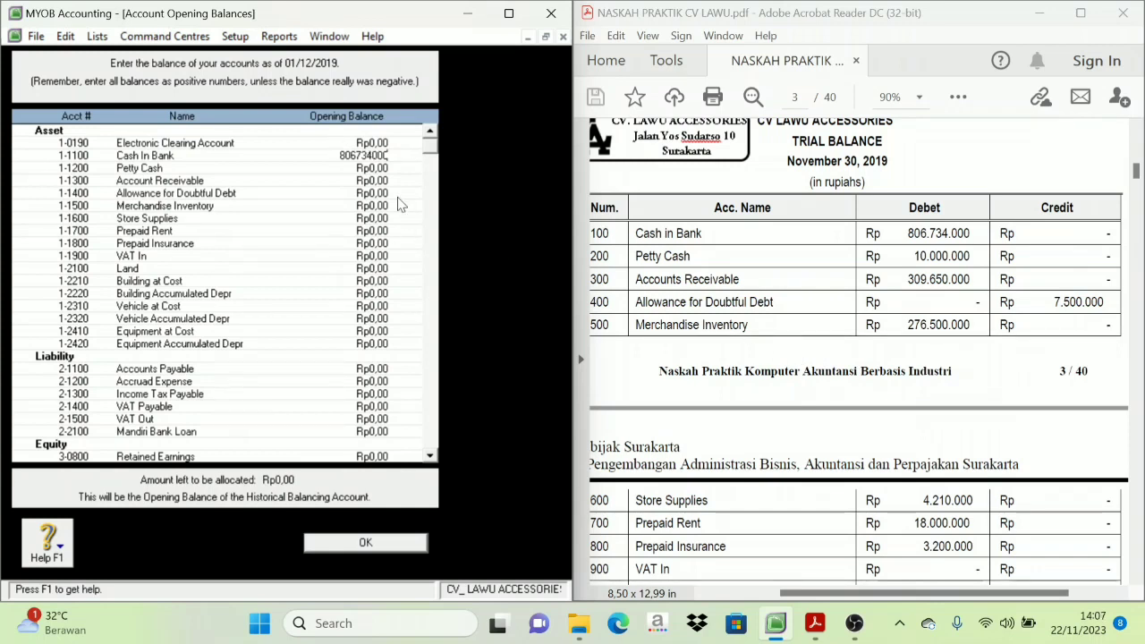
key("Tab")
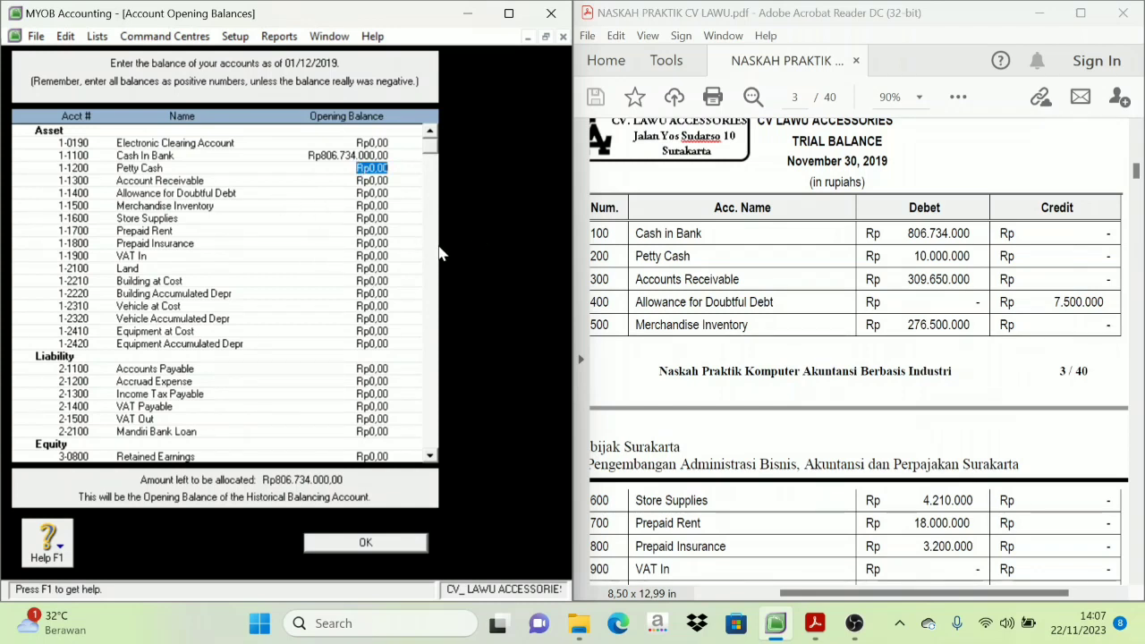
type("10.")
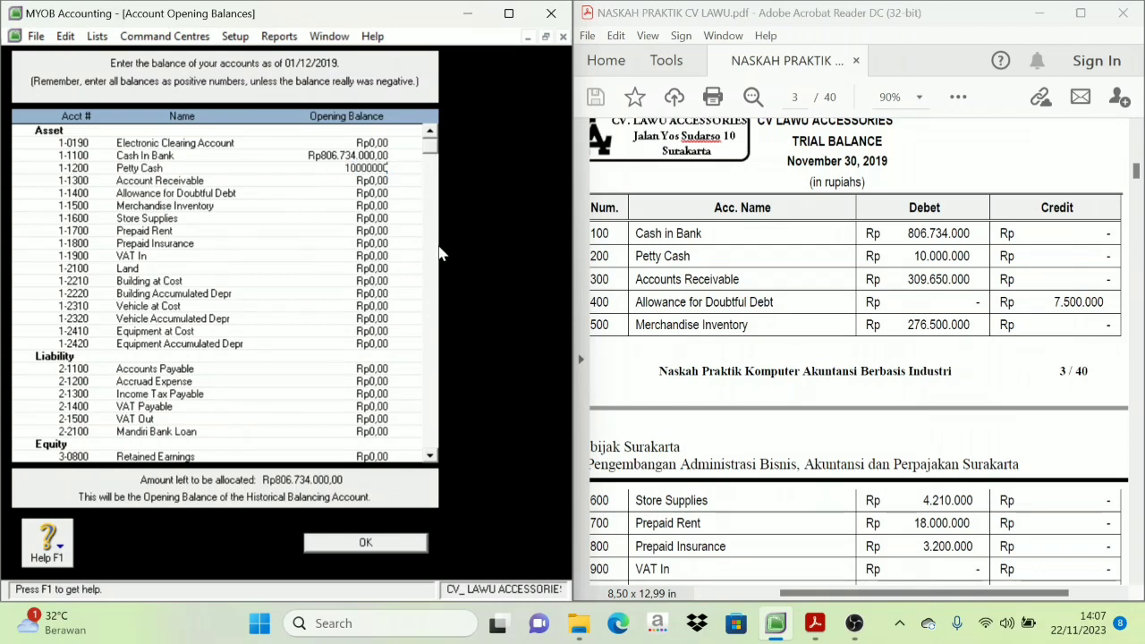
type("000.000")
key("Tab")
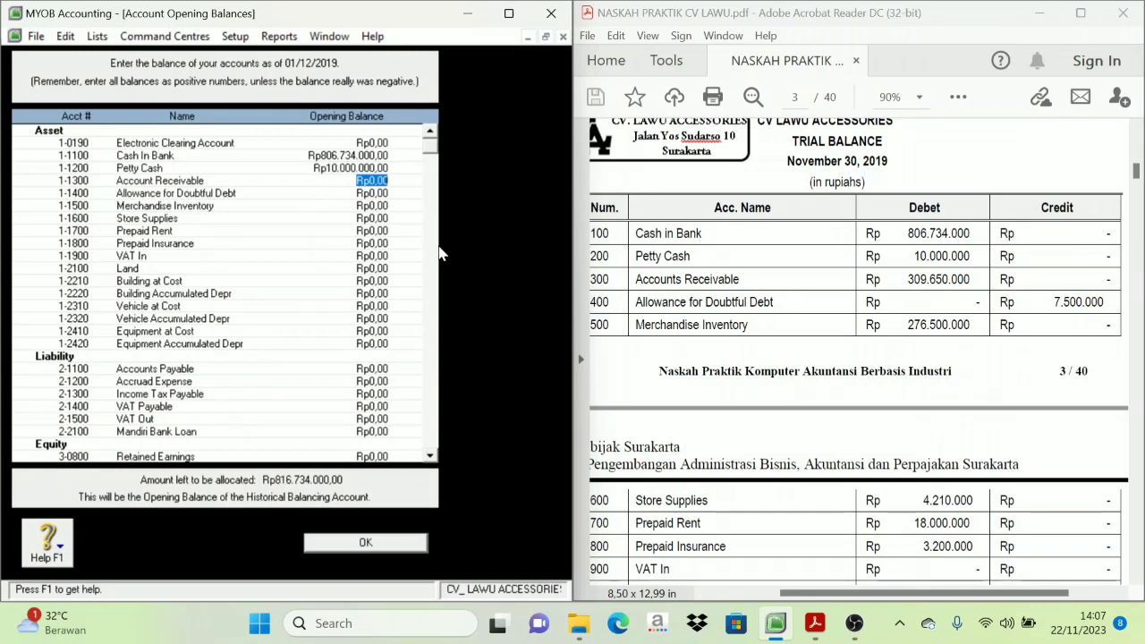
Step: Enter opening balances of Rp309.650.000 for Account Receivable and -Rp7.500.000 for Allowance for Doubtful Debt
type("309")
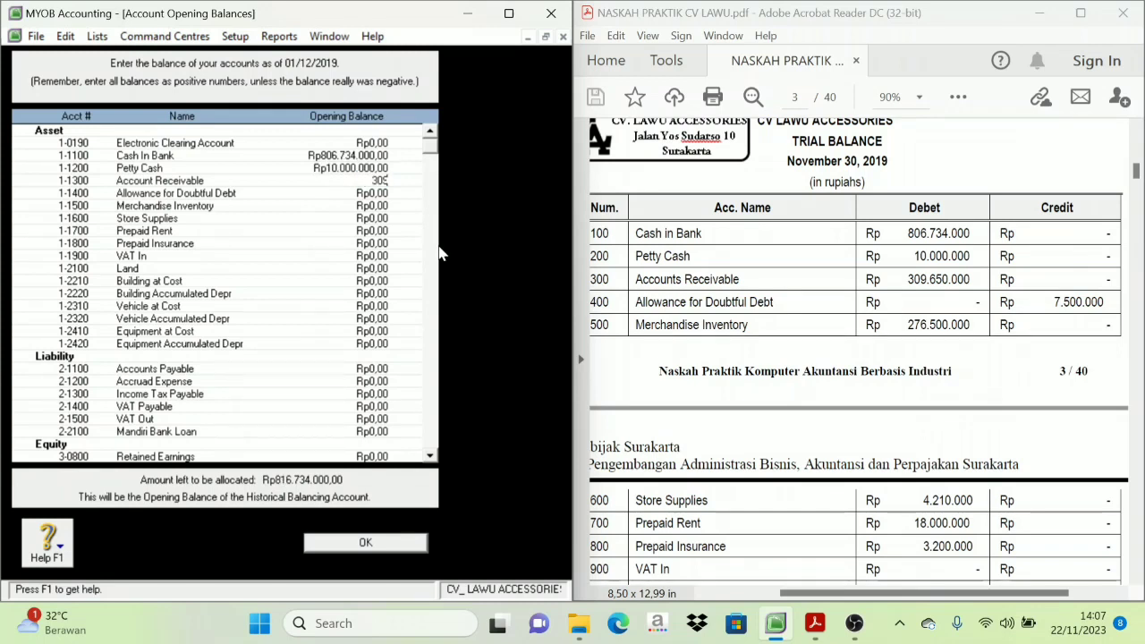
type(".650.000")
key("Tab")
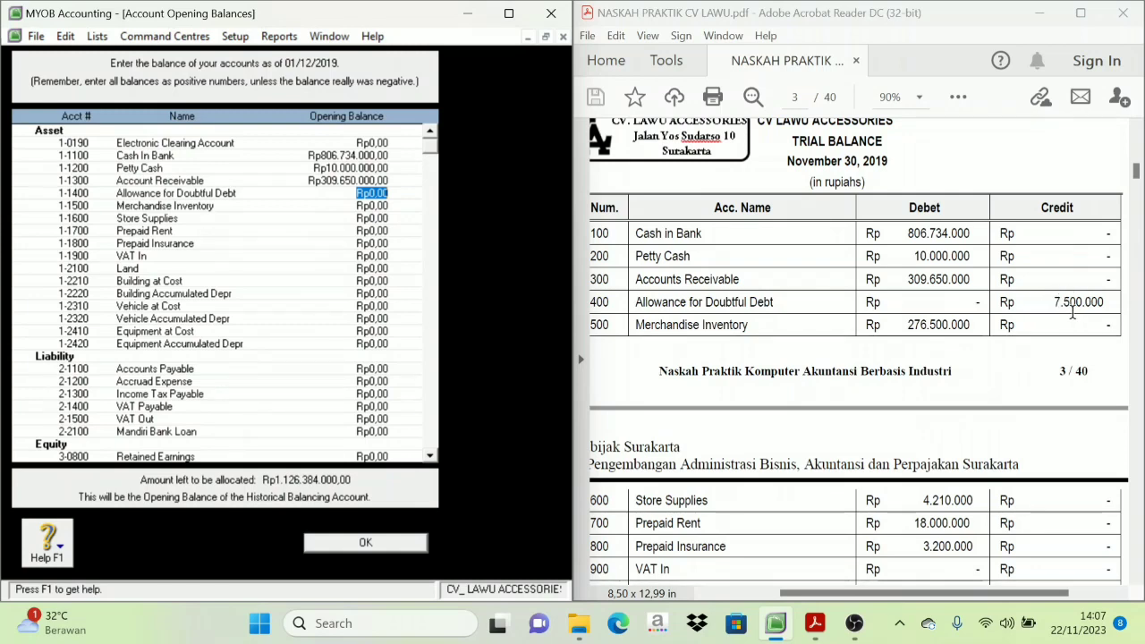
type("-Rp7.500.")
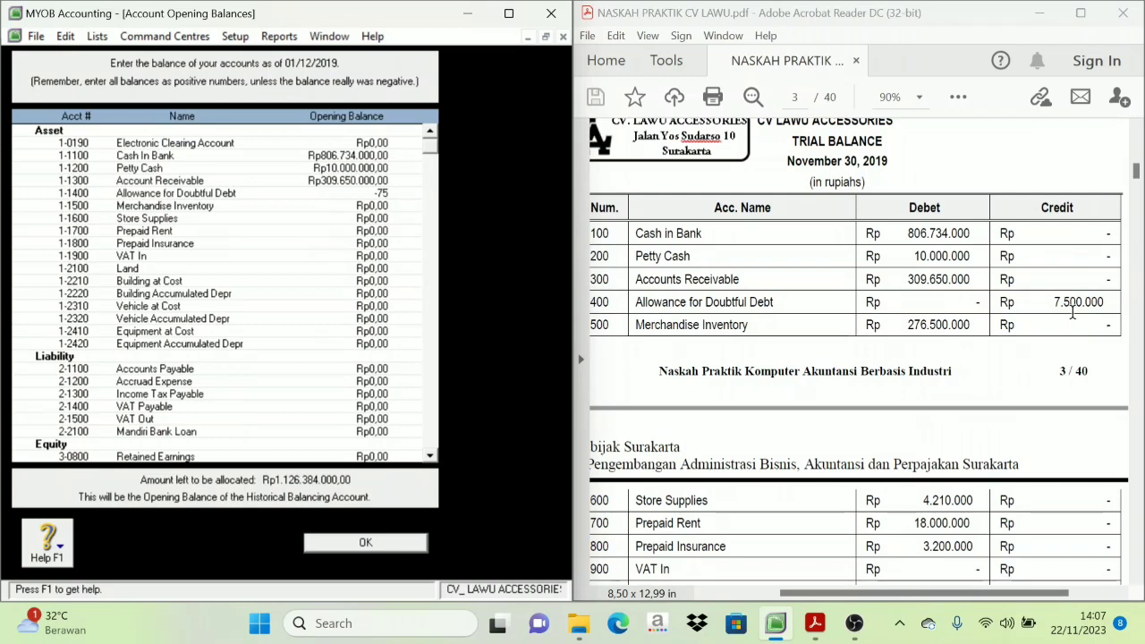
type("00000")
key("Tab")
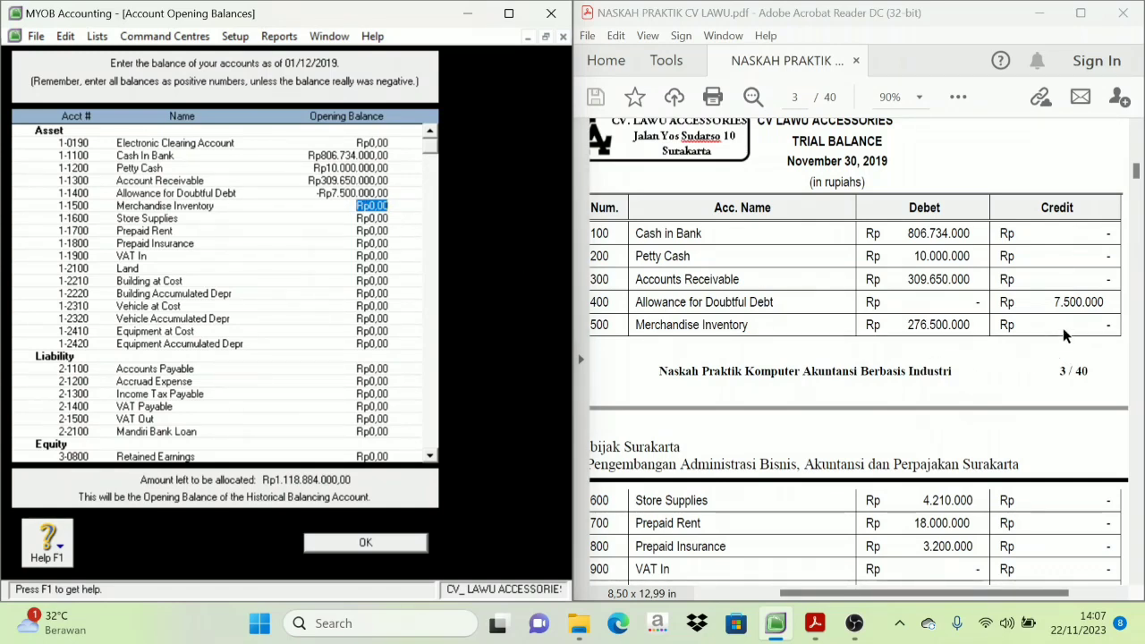
Step: Enter opening balances of Rp276.500.000 for Merchandise Inventory and Rp4.210.000 for Store Supplies
scroll(922, 312, "down", 1)
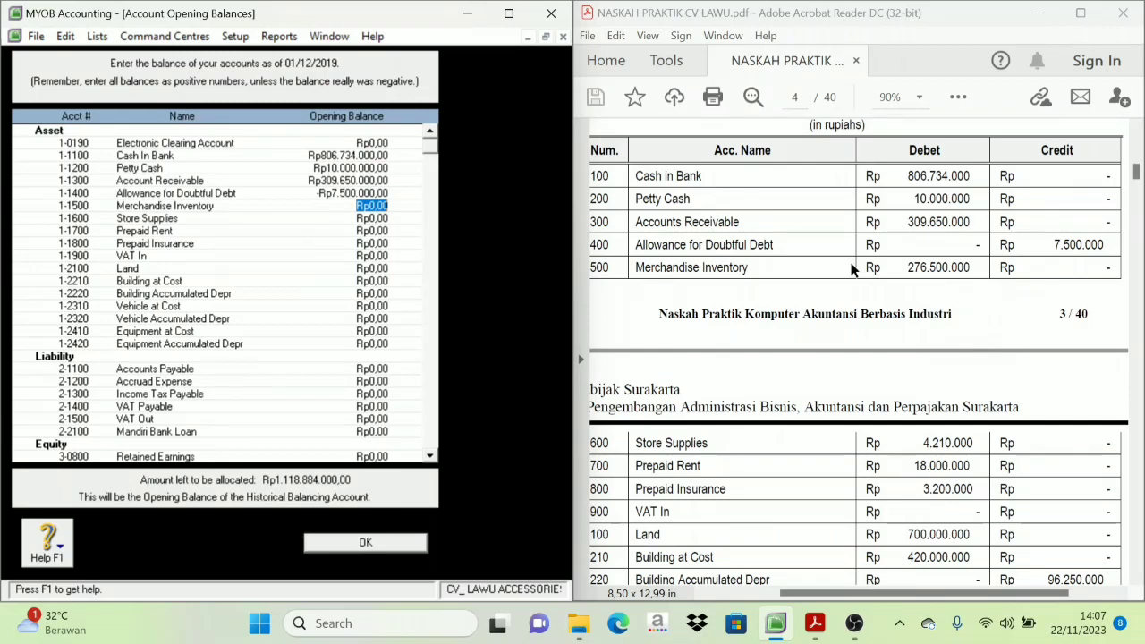
type("276500000")
key("Tab")
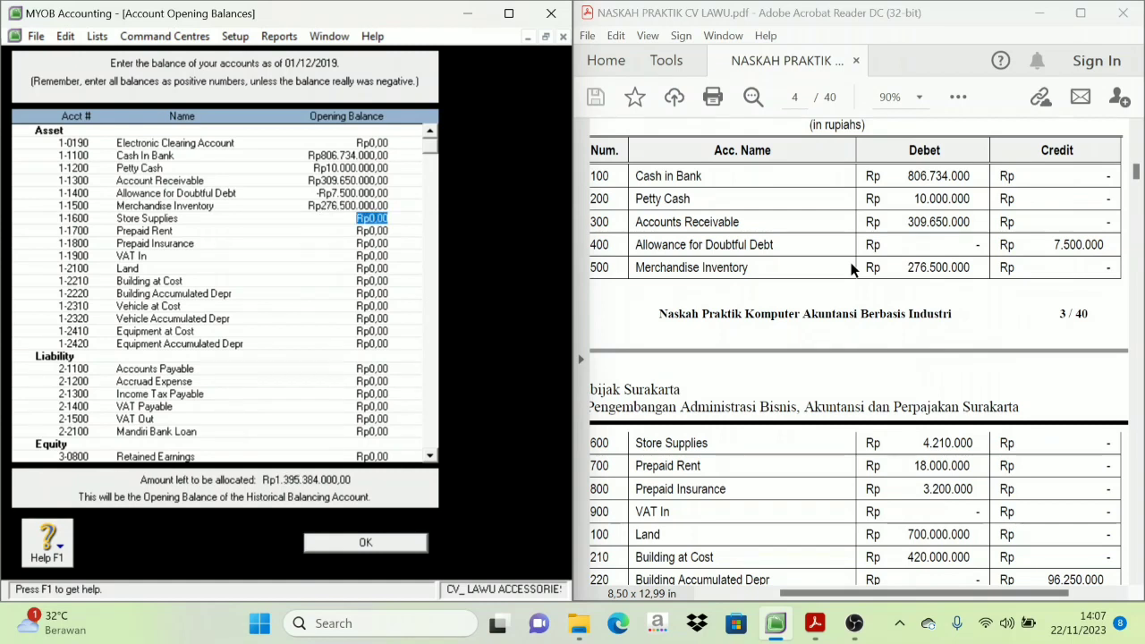
type("4210000")
key("Tab")
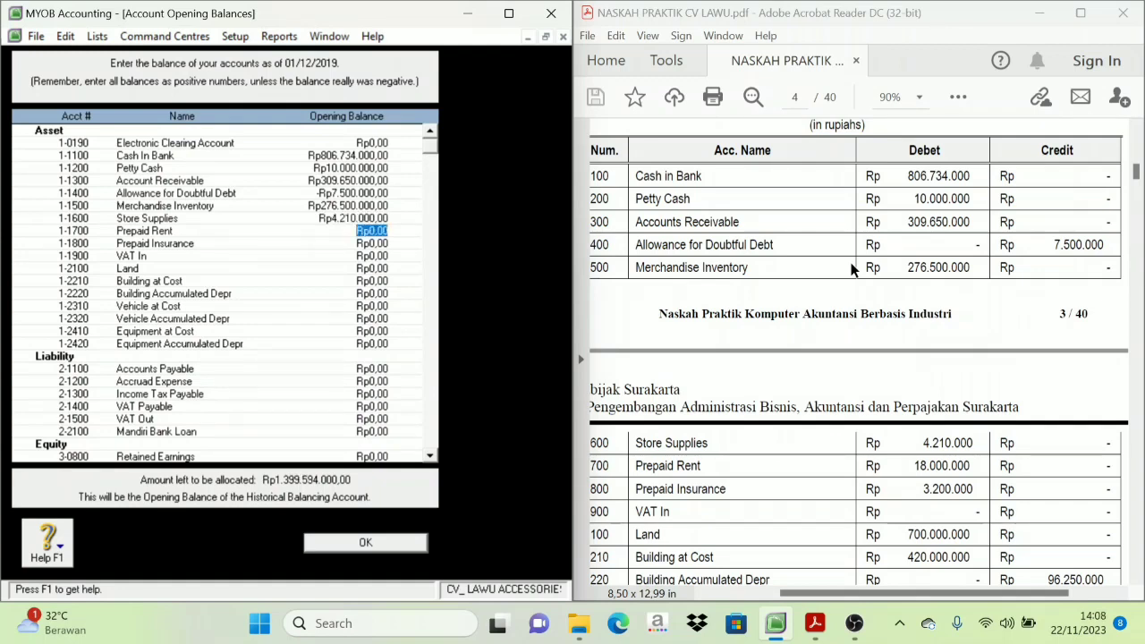
Step: Enter opening balances of Rp18.000.000 for Prepaid Rent and Rp3.200.000 for Prepaid Insurance
type("18.")
type("000.000")
key("Tab")
type("3200000")
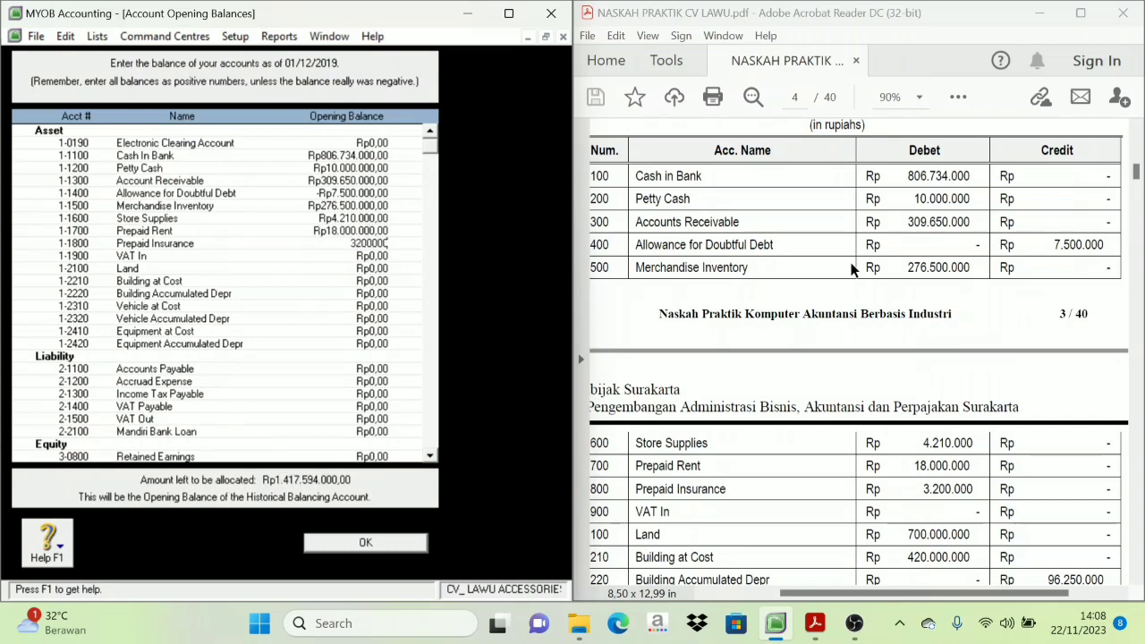
key("Tab")
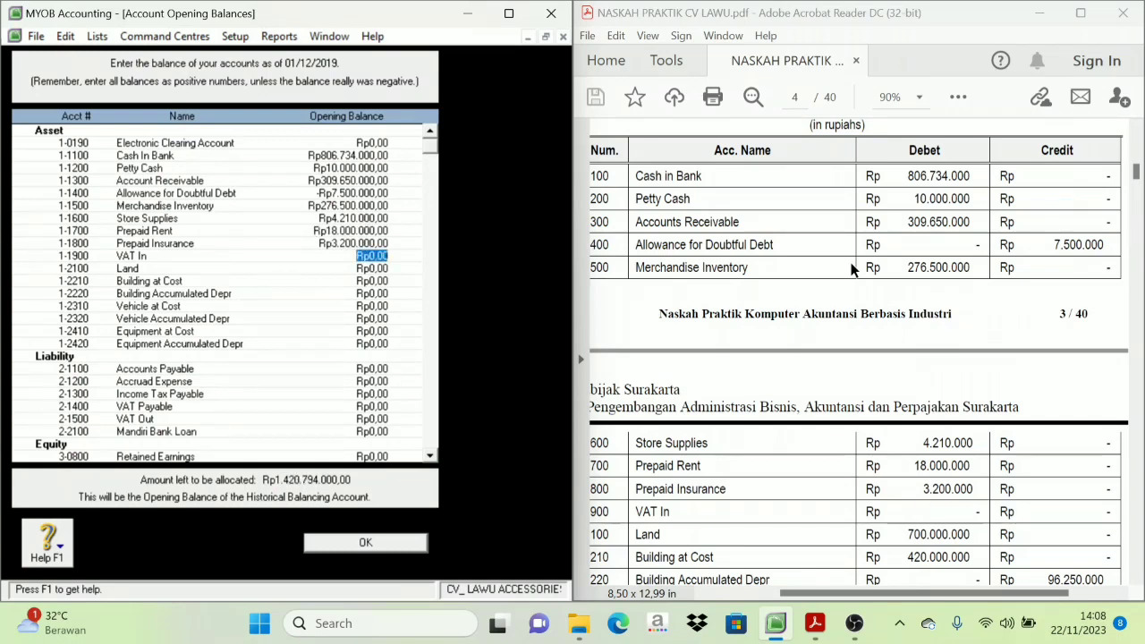
Step: Skip VAT In and enter opening balances of Rp700.000.000 for Land and Rp420.000.000 for Building at Cost
key("Tab")
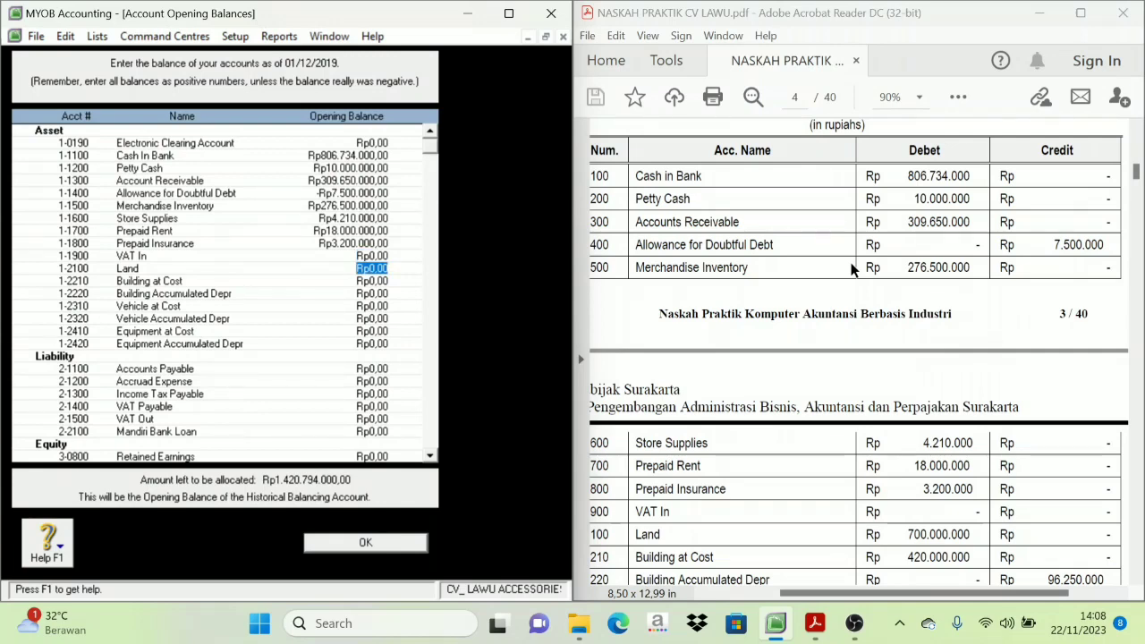
type("700000000")
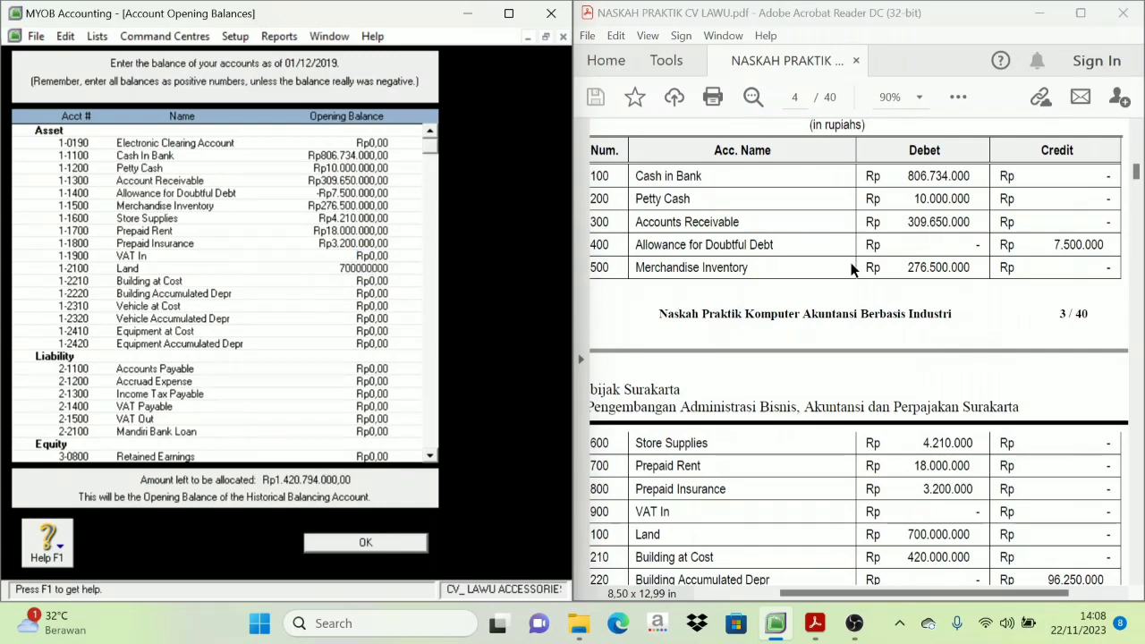
key("Tab")
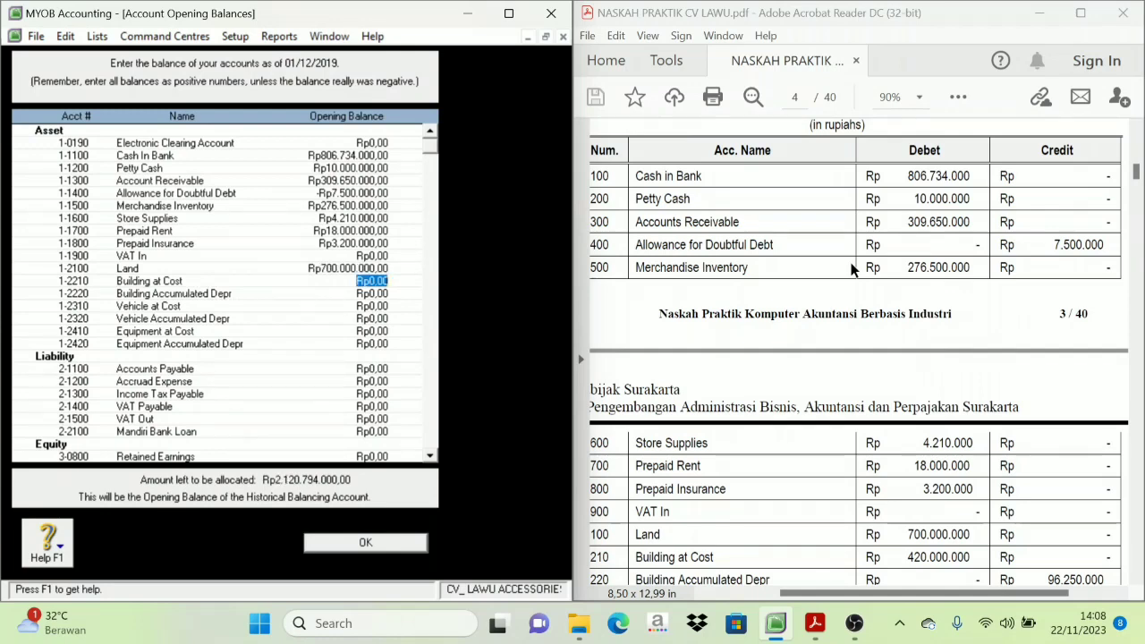
type("420000000")
key("Tab")
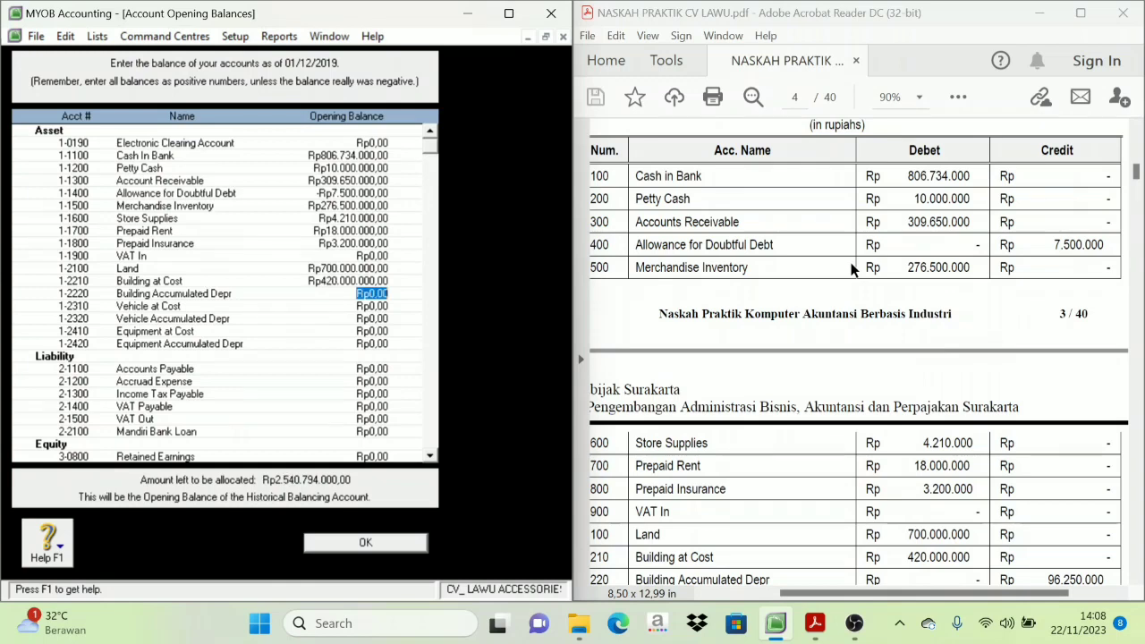
Step: Enter the Building Accumulated Depr opening balance as -Rp96.250.000, taken from the trial balance's credit column
scroll(803, 559, "down", 2)
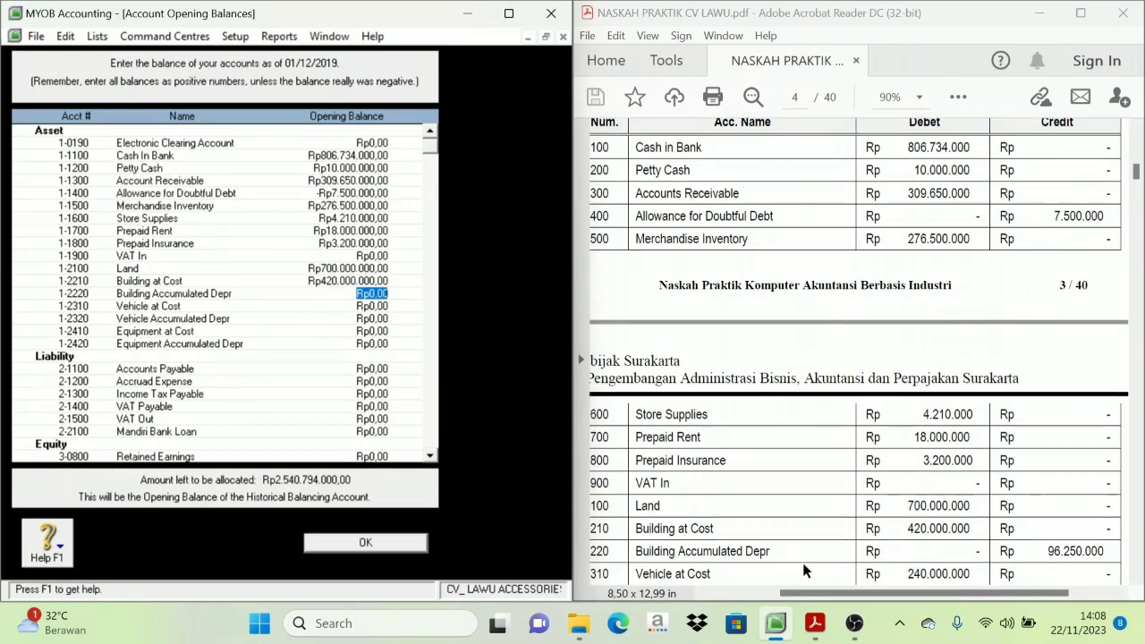
scroll(804, 542, "down", 1)
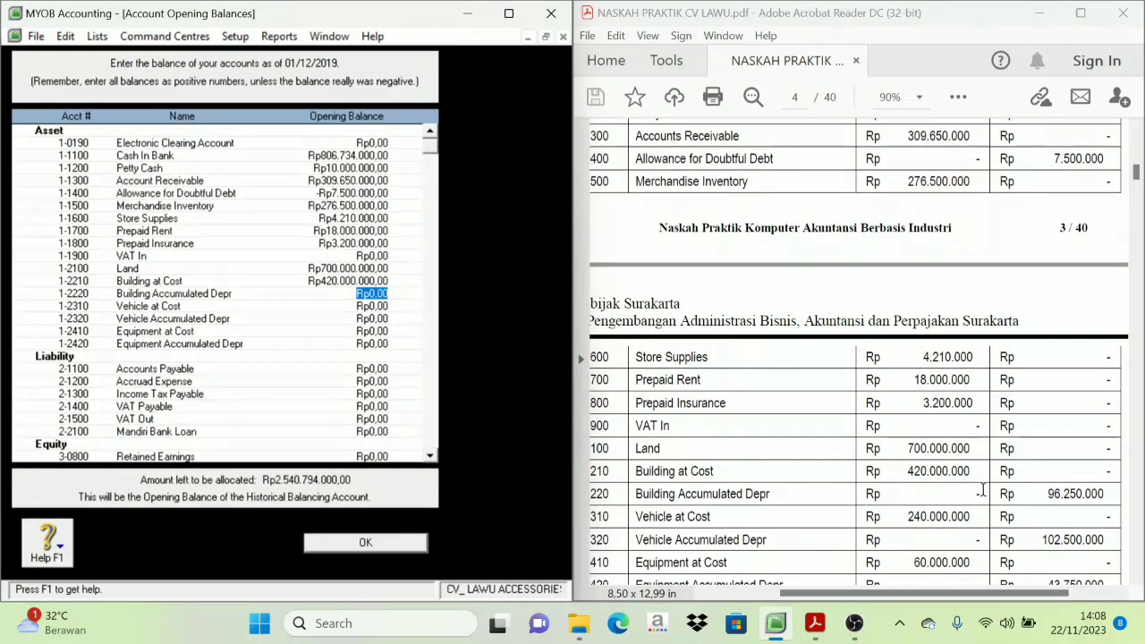
scroll(1016, 492, "down", 1)
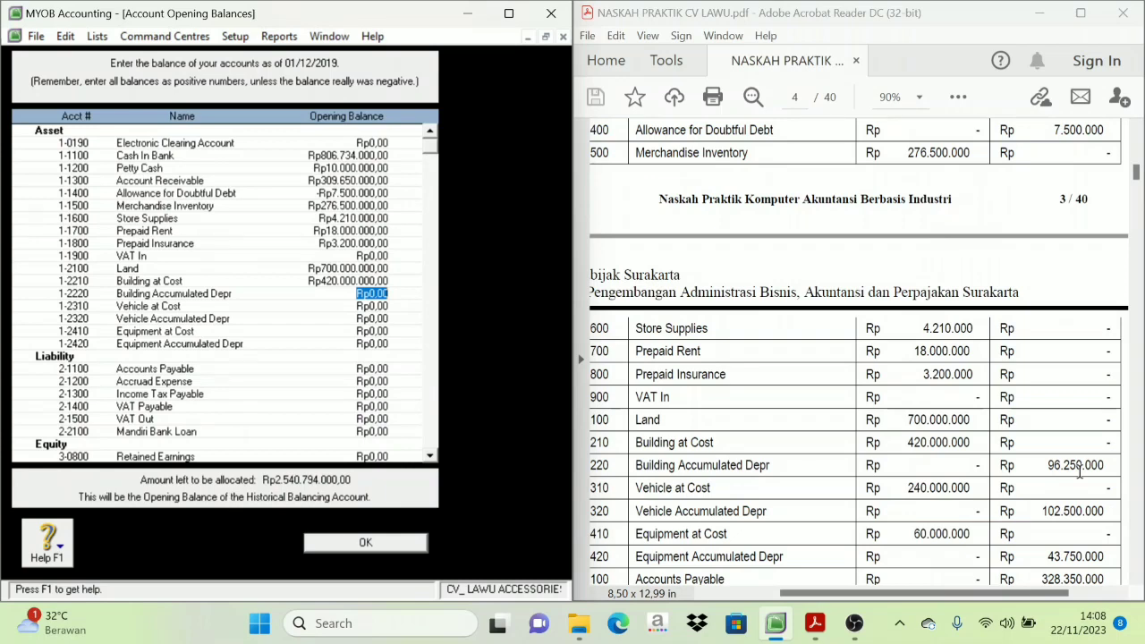
key("BackSpace")
type("-96250000")
key("Tab")
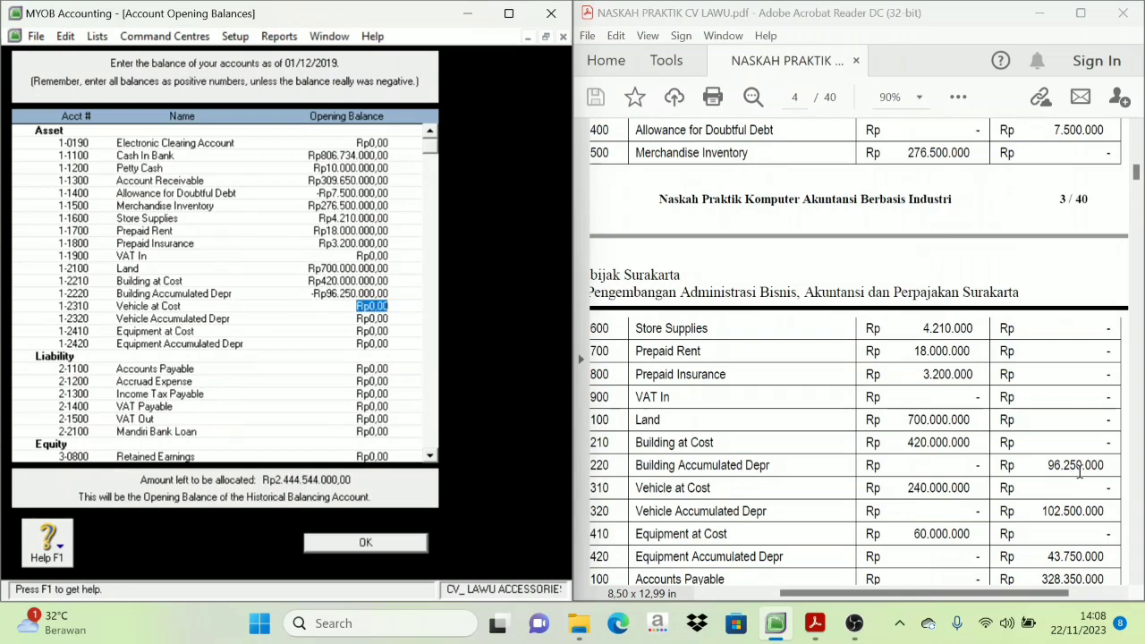
Step: Enter opening balances of Rp240.000.000 for Vehicle at Cost and -Rp102.500.000 for Vehicle Accumulated Depr
type("240.000.000")
key("Tab")
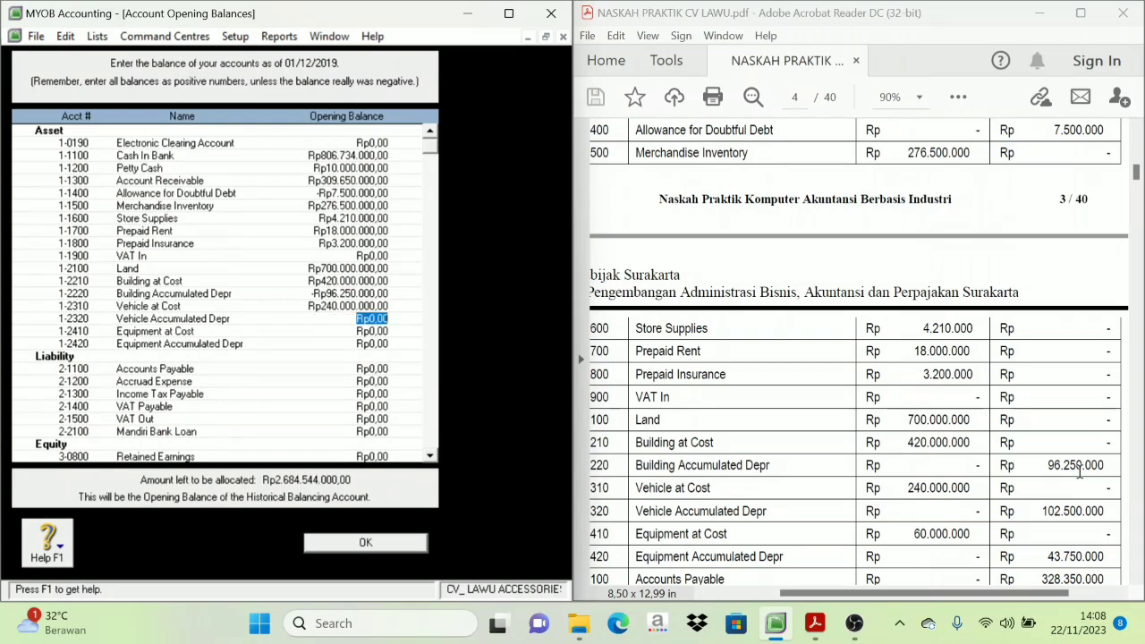
type("-102500000")
key("Tab")
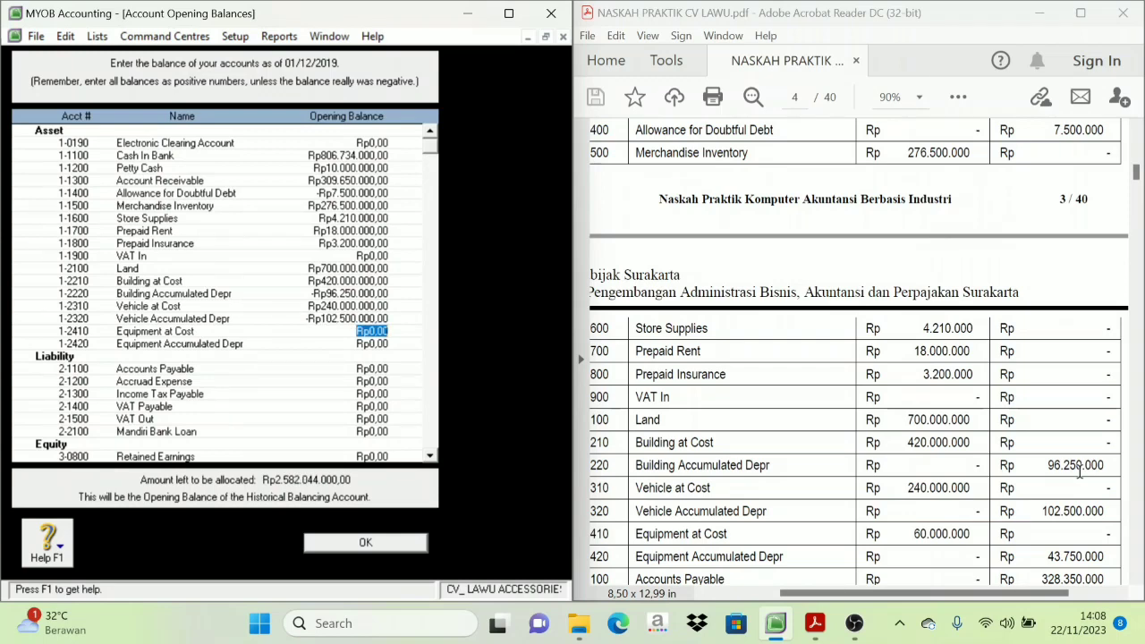
Step: Enter opening balances of Rp60.000.000 for Equipment at Cost and -Rp43.750.000 for Equipment Accumulated Depr
type("6-00")
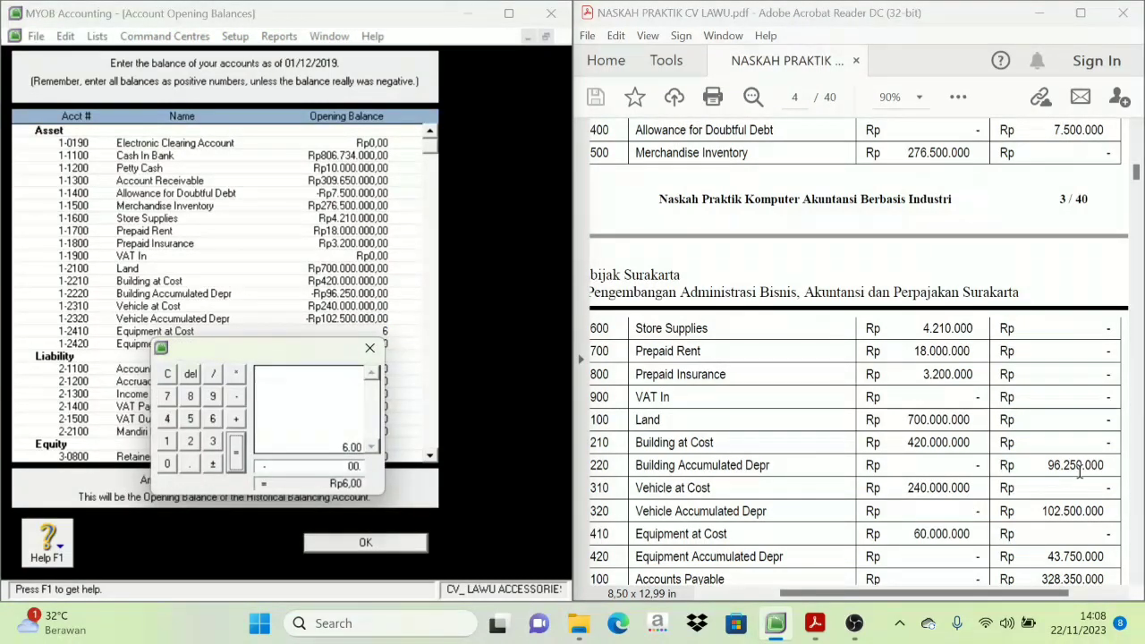
type("00")
left_click(370, 348)
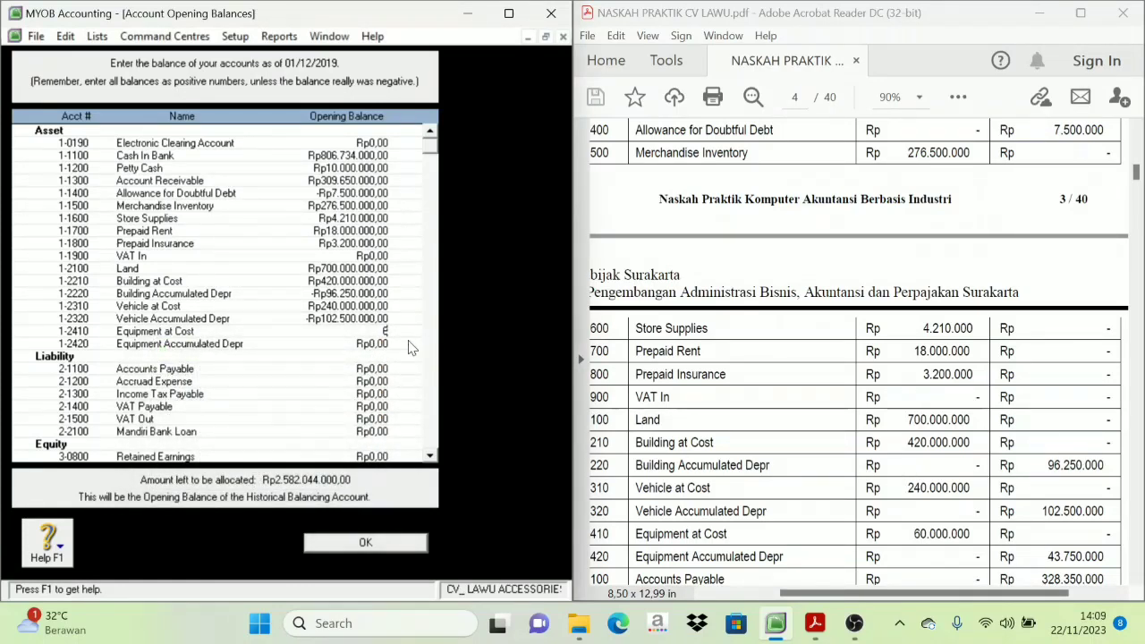
type("0000000")
key("Tab")
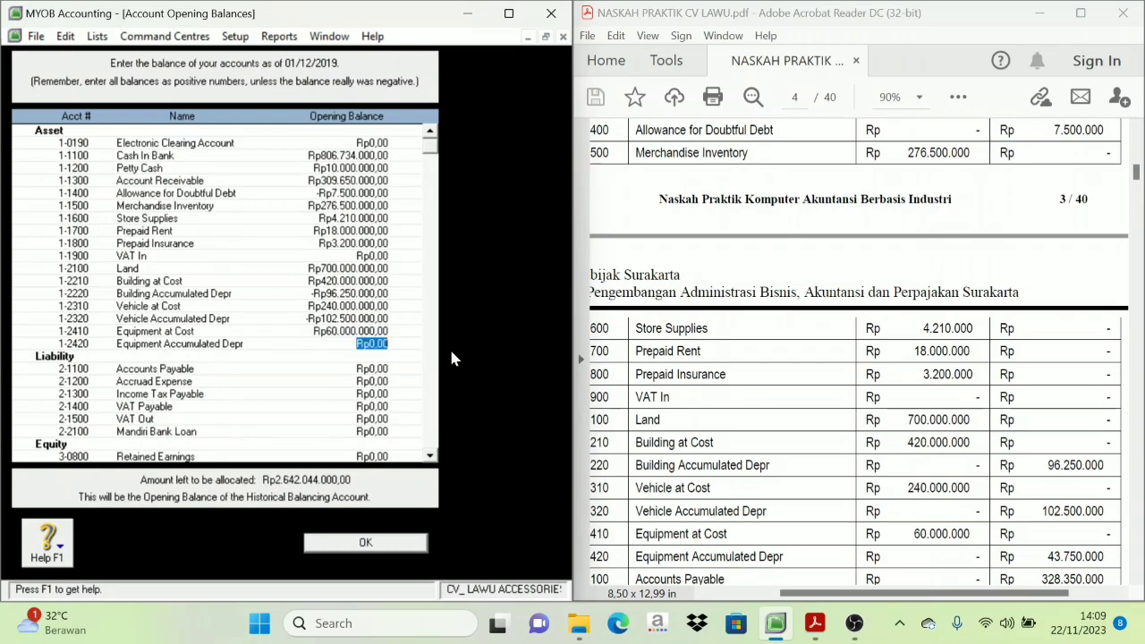
type("-Rp43.")
type("750.00")
type("0")
key("Tab")
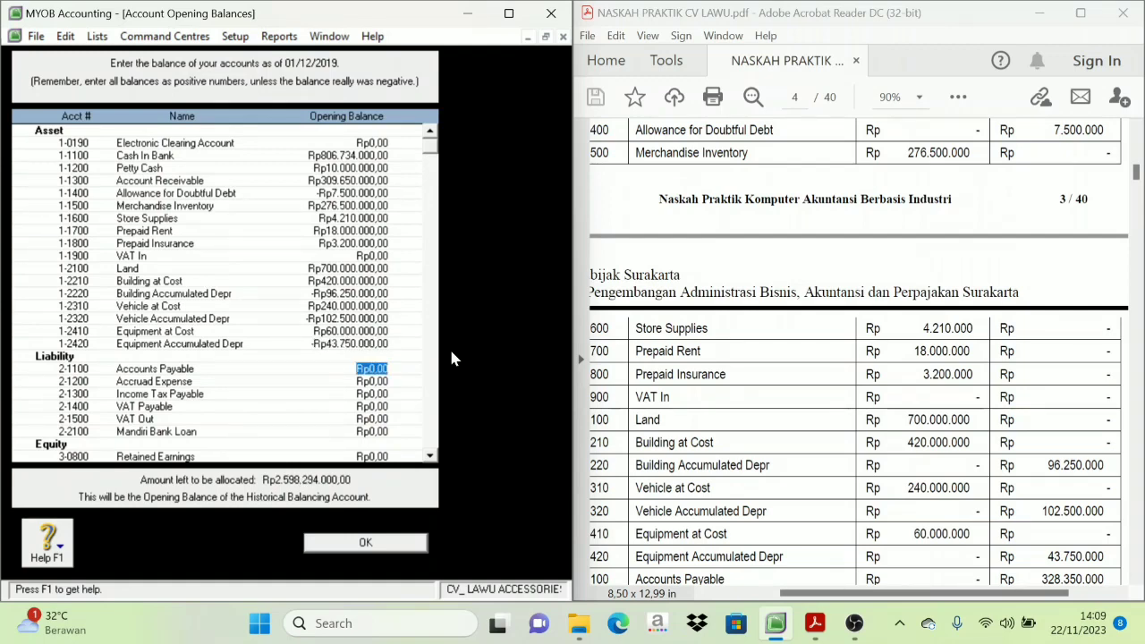
Step: Bring the liability and equity accounts into view in both the opening balances list and the PDF trial balance, with account numbers and credit amounts showing
scroll(444, 375, "down", 1)
scroll(249, 398, "down", 1)
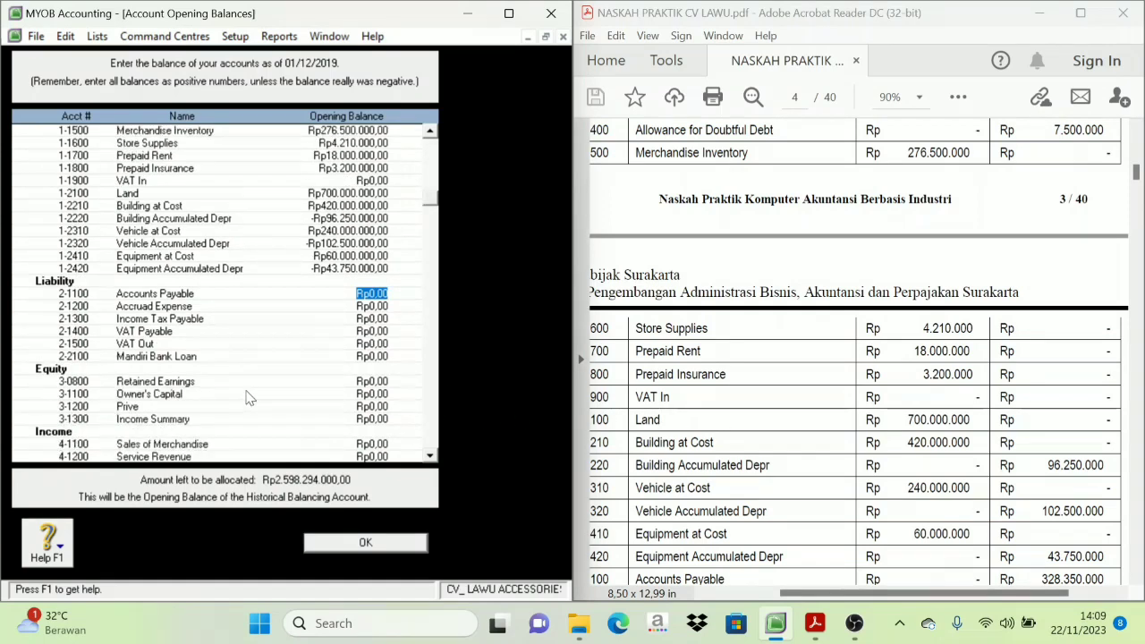
scroll(249, 398, "down", 2)
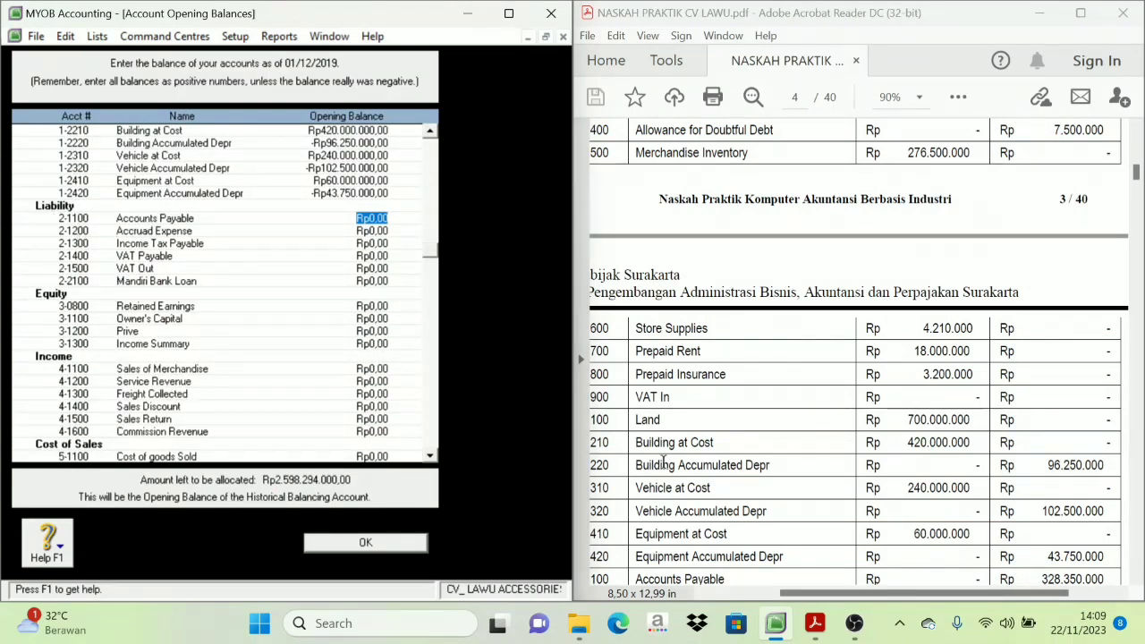
scroll(663, 460, "down", 2)
left_click_drag(926, 594, 888, 594)
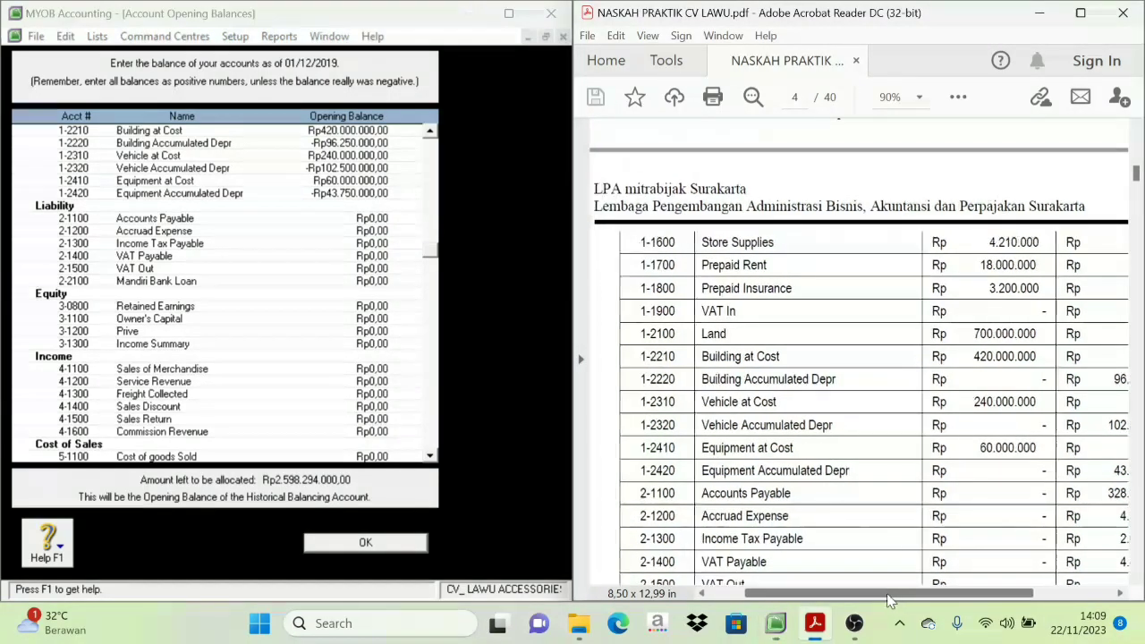
scroll(696, 483, "down", 2)
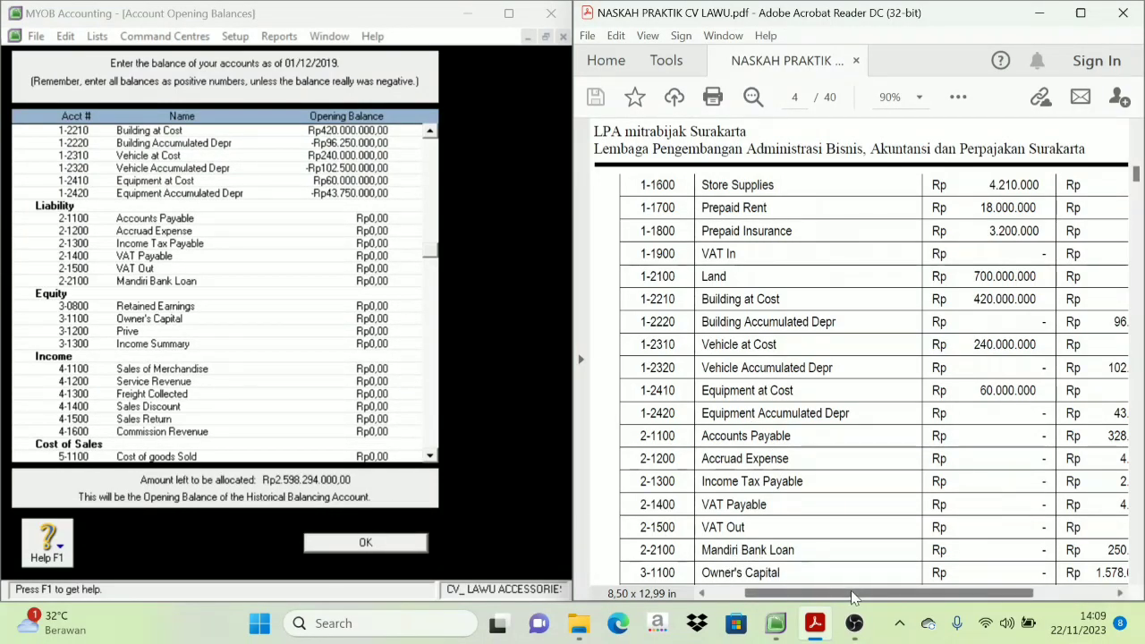
left_click_drag(851, 598, 872, 598)
scroll(690, 459, "down", 2)
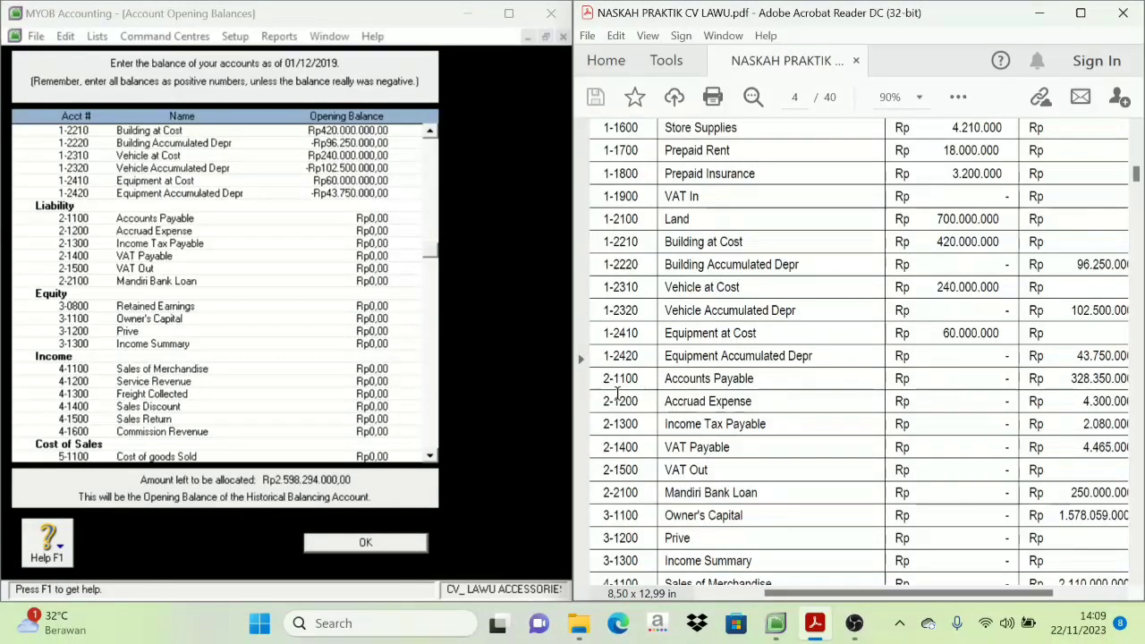
Step: Enter the Accounts Payable opening balance of Rp328.350.000 from the trial balance's credit column
left_click_drag(663, 379, 761, 492)
left_click(714, 443)
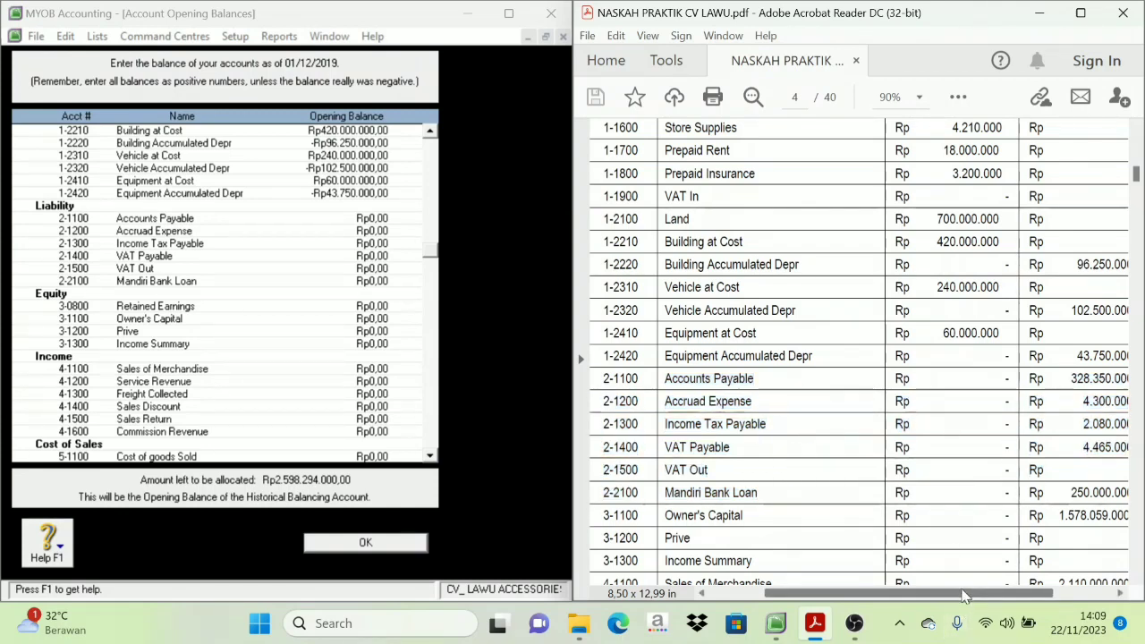
left_click_drag(962, 592, 973, 592)
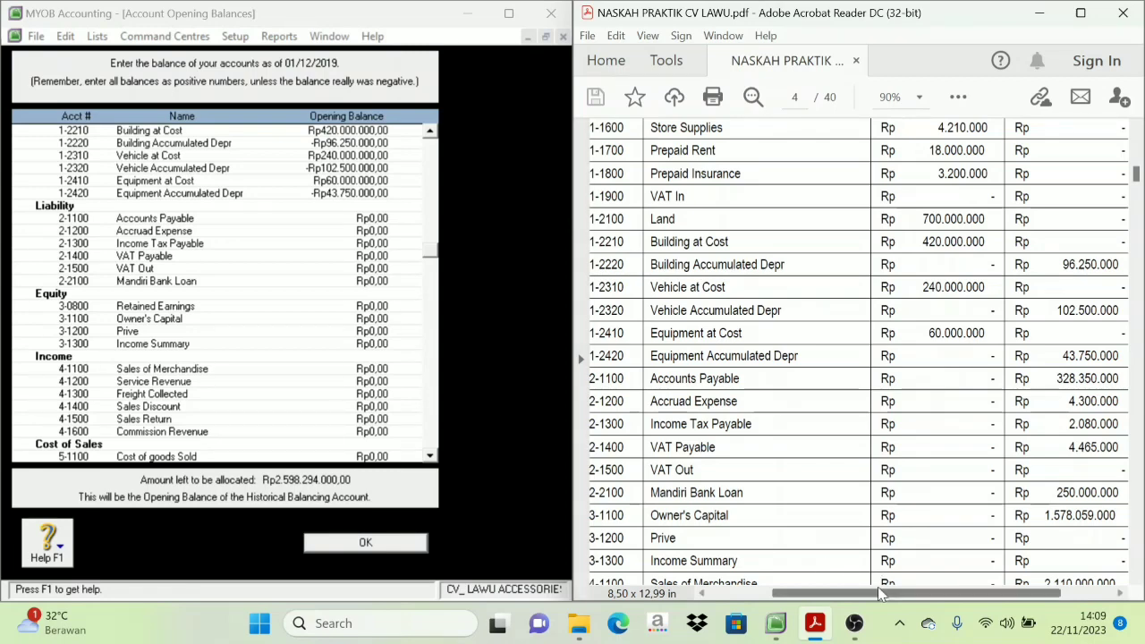
left_click_drag(878, 590, 866, 590)
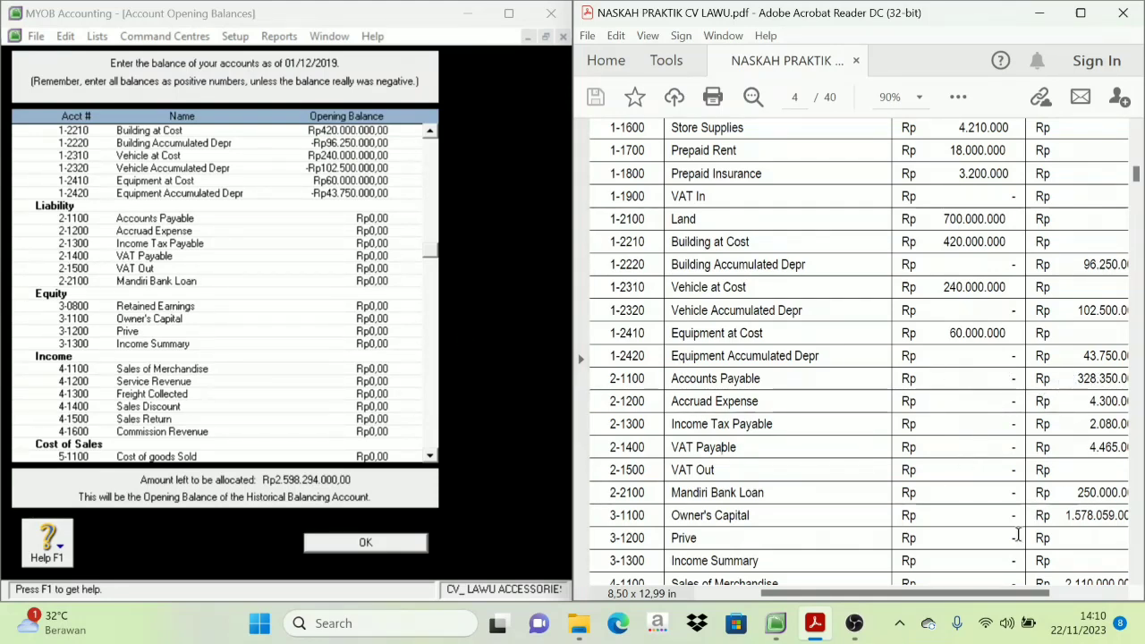
left_click_drag(983, 591, 1003, 597)
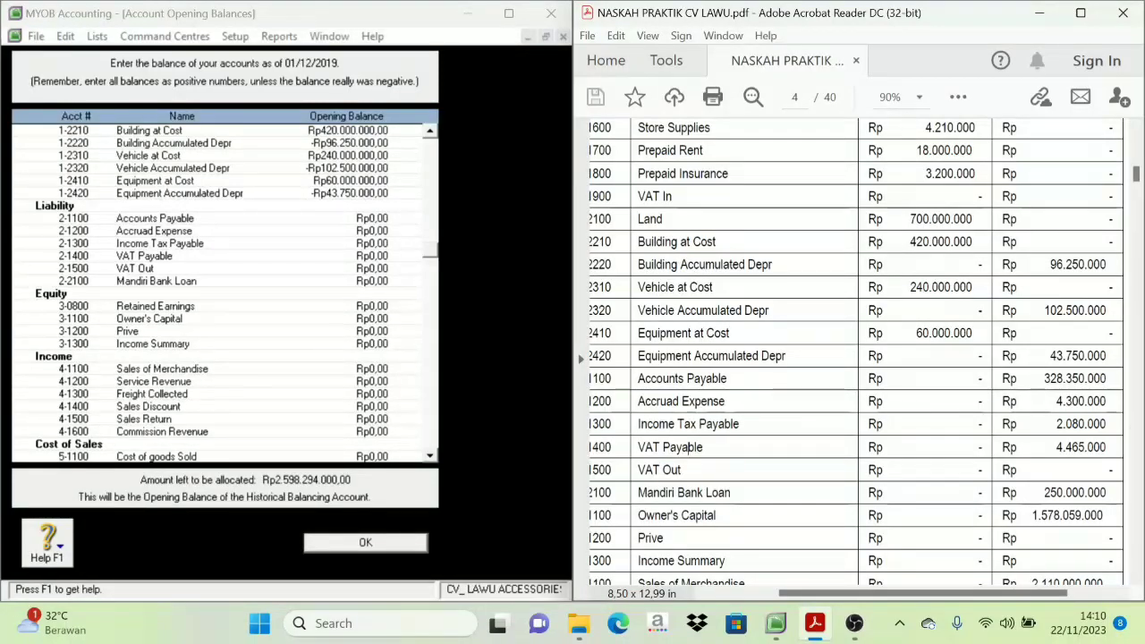
left_click(369, 218)
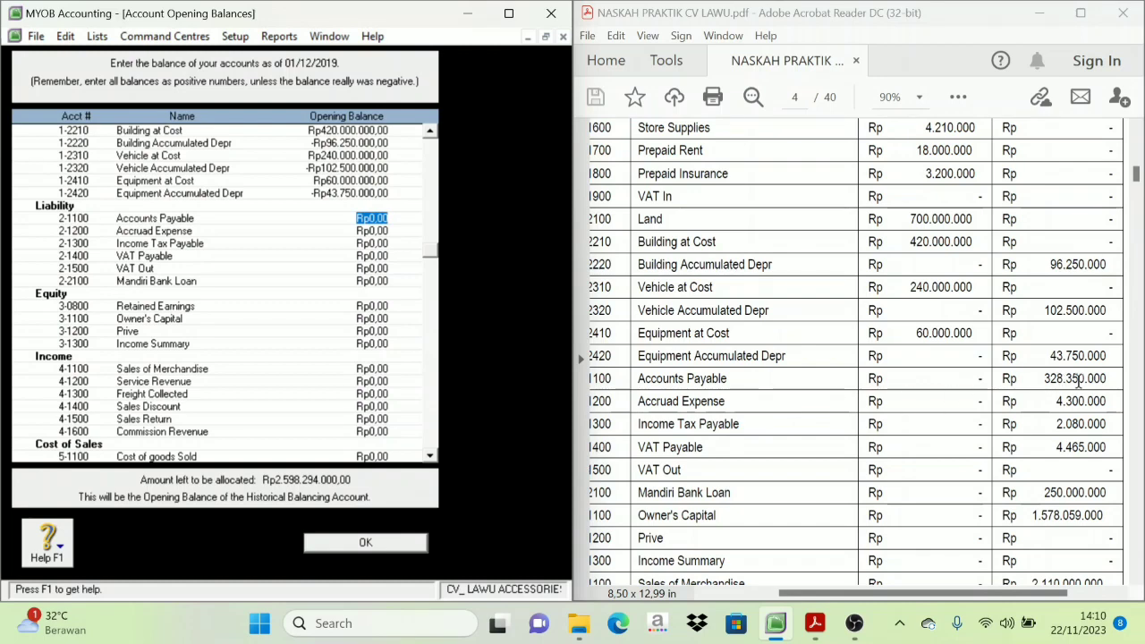
type("328350000")
key("Tab")
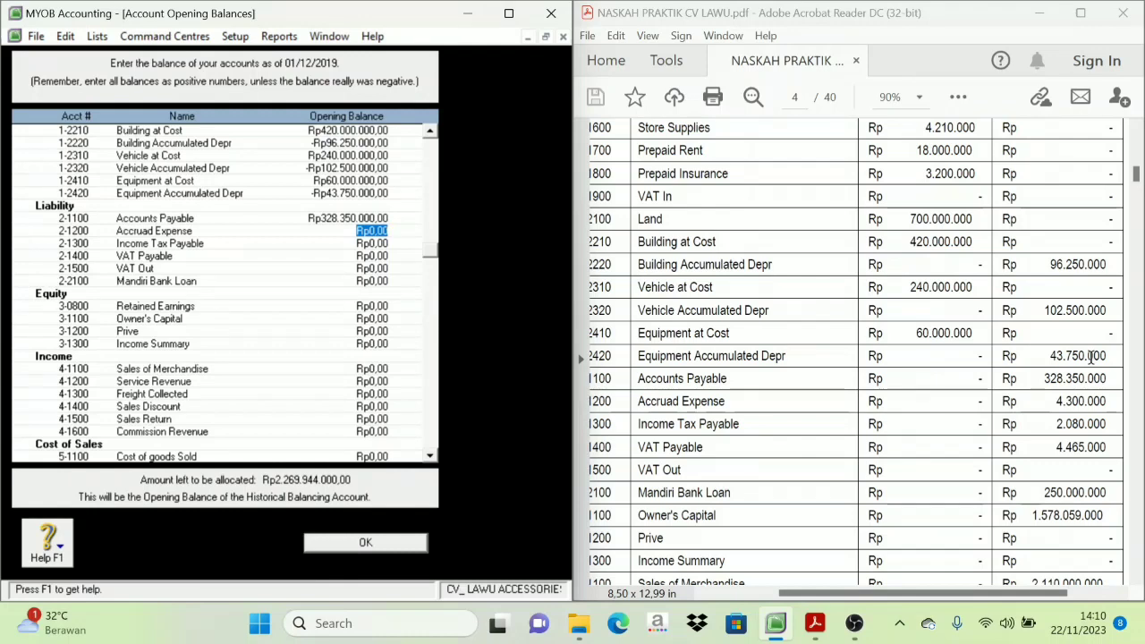
Step: Enter opening balances of Rp4.300.000 for Accruad Expense and Rp2.080.000 for Income Tax Payable
type("4.300.0")
type("00000")
key("Tab")
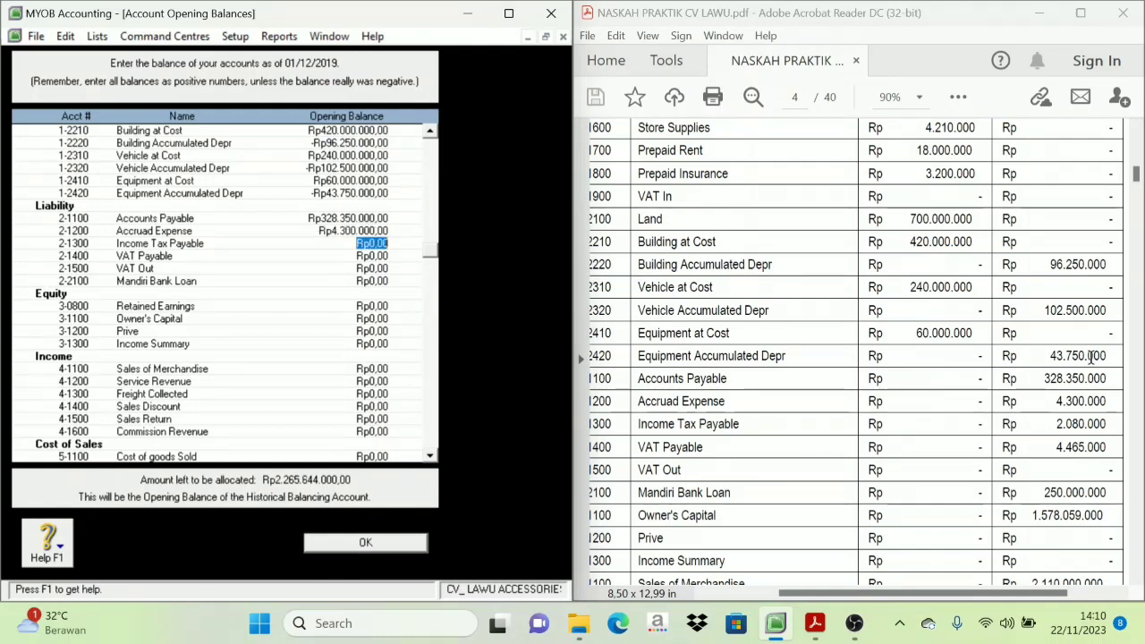
type("2.080.00")
key("Tab")
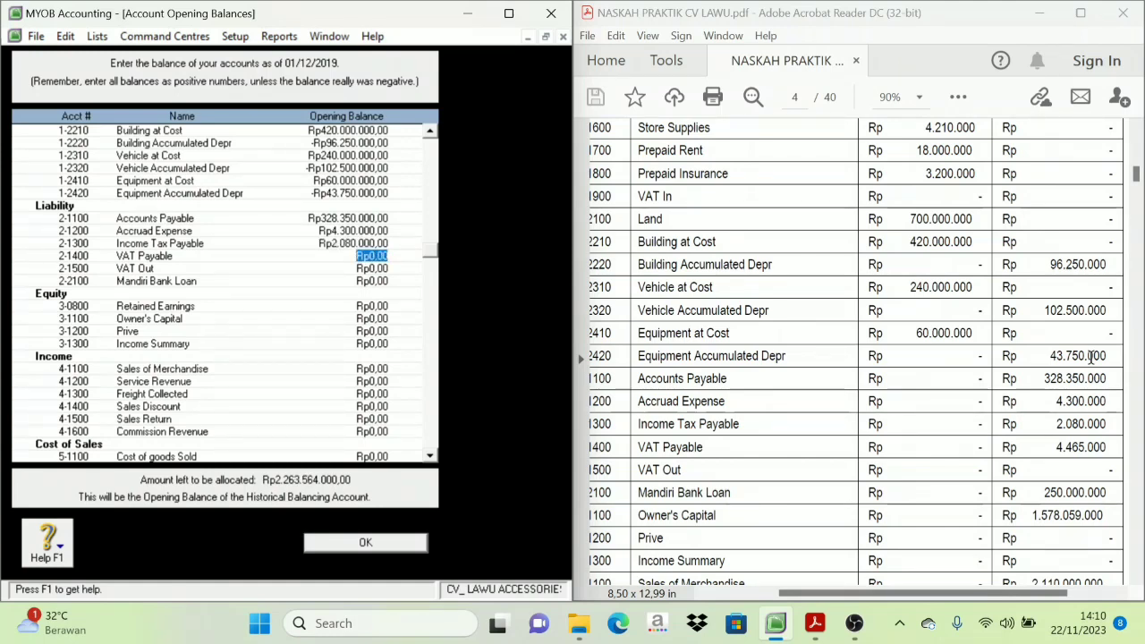
Step: Enter opening balances of Rp4.465.000 for VAT Payable and Rp250.000.000 for Mandiri Bank Loan, leaving VAT Out at zero
type("4465000")
key("Tab")
key("Tab")
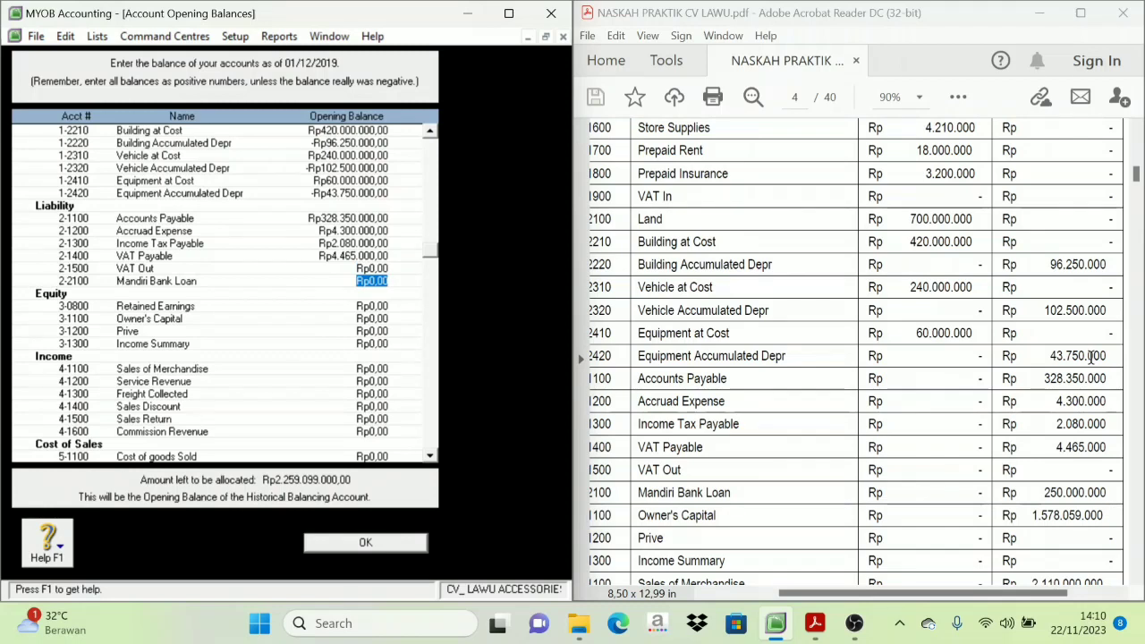
type("25000.00")
key("Tab")
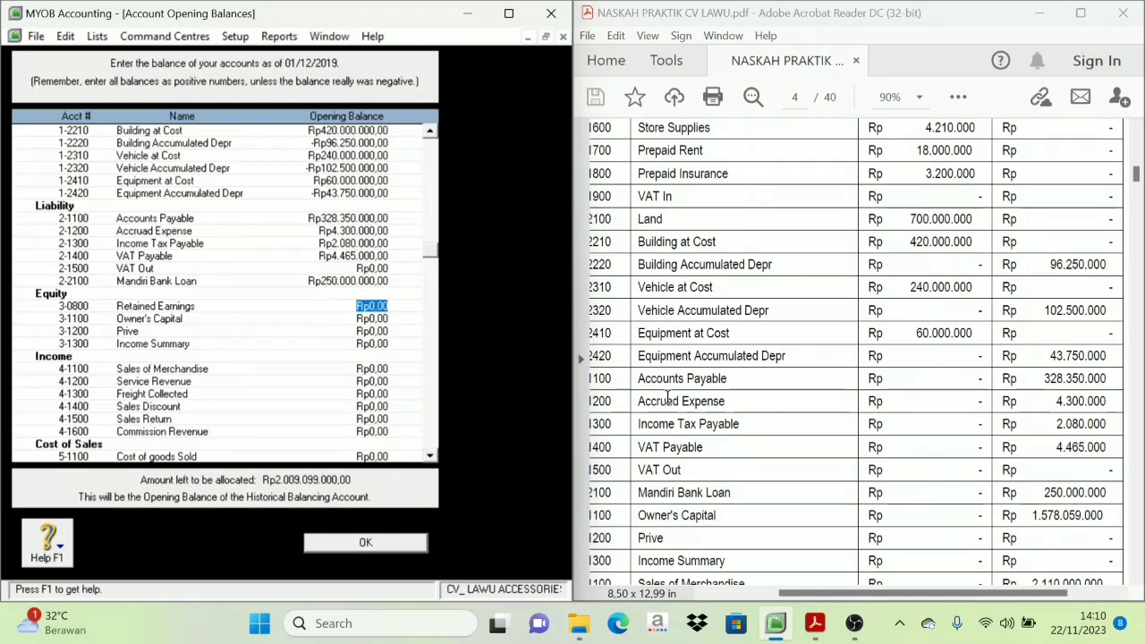
Step: Enter the Owner's Capital opening balance of Rp1.578.059.000 from the trial balance, leaving Retained Earnings at zero
key("Tab")
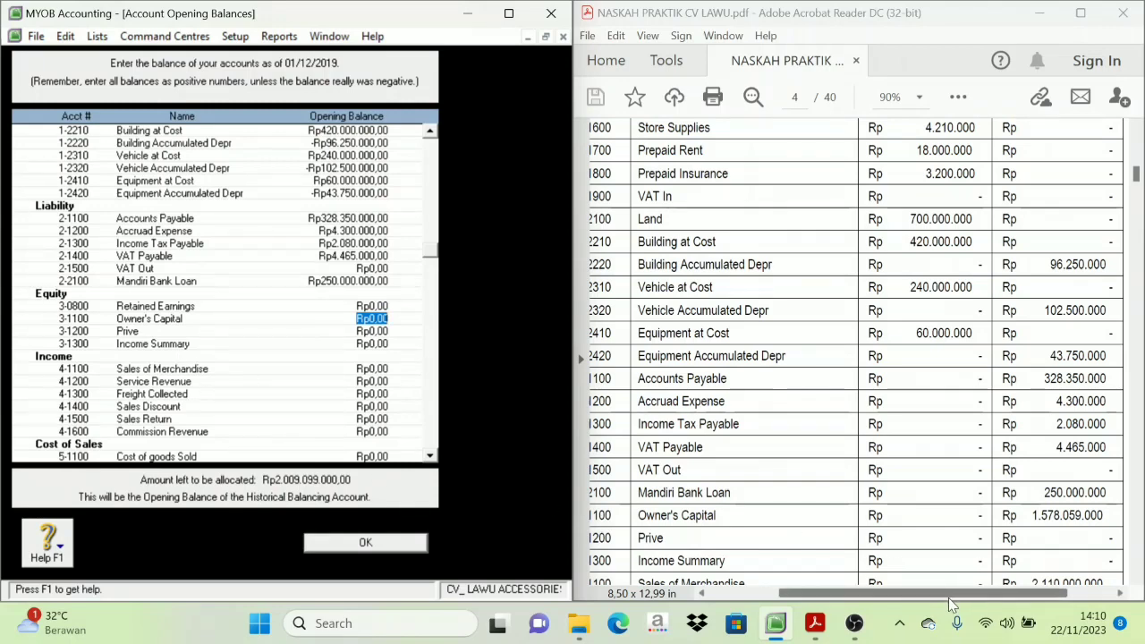
left_click_drag(952, 598, 936, 604)
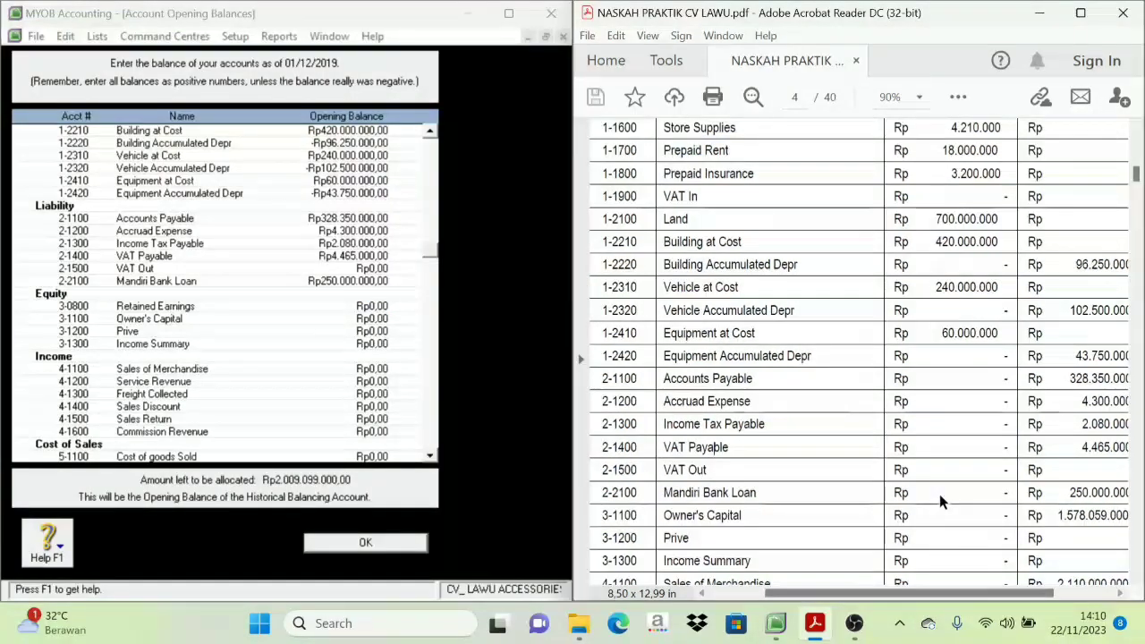
scroll(939, 496, "down", 2)
scroll(939, 506, "down", 2)
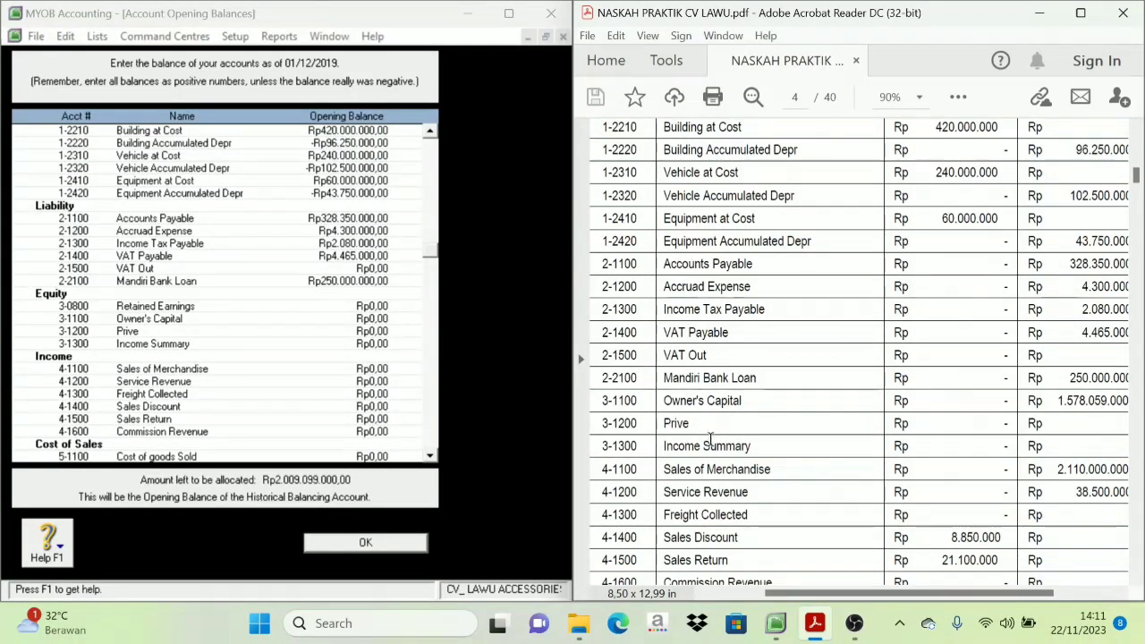
left_click_drag(983, 595, 991, 596)
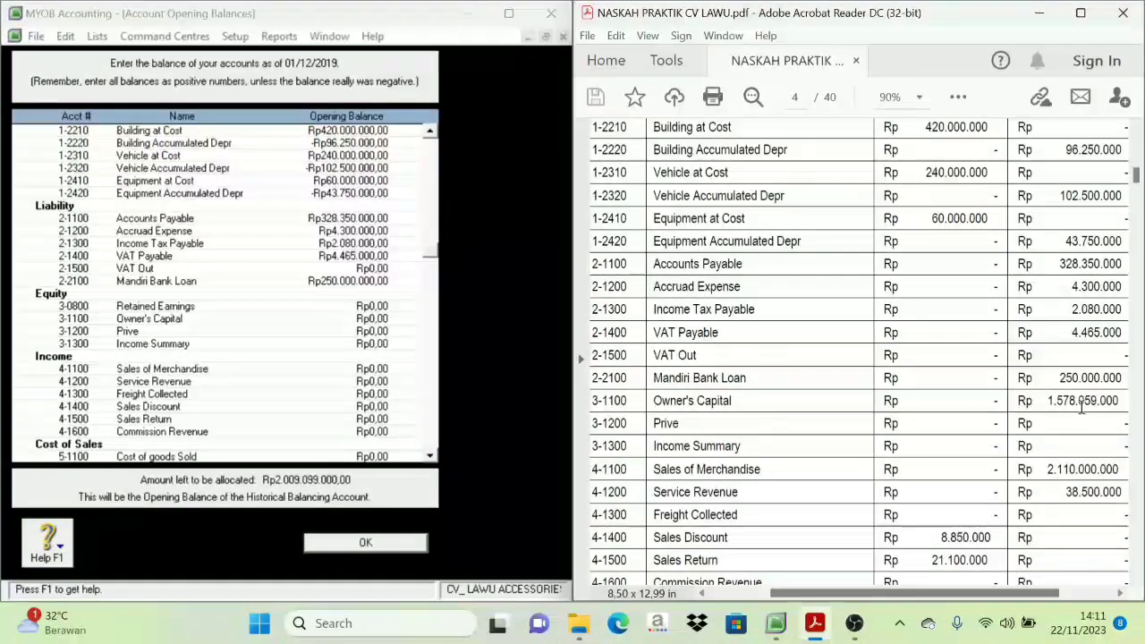
left_click(358, 319)
left_click_drag(356, 319, 390, 319)
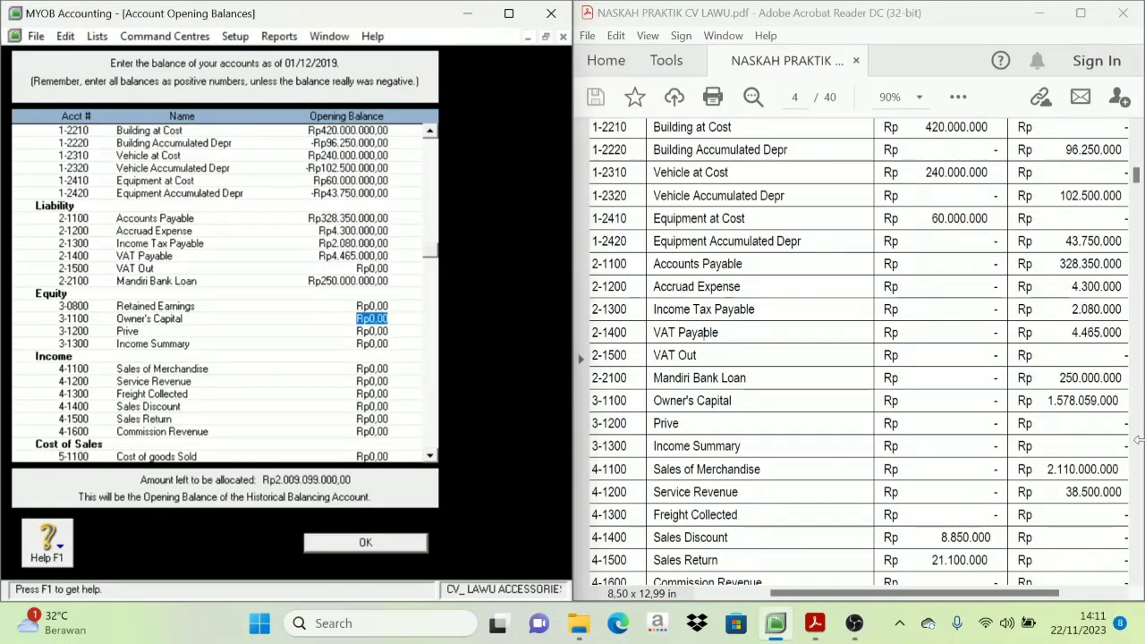
type("1.5")
type("78.")
type("05")
type("9.000")
key("Tab")
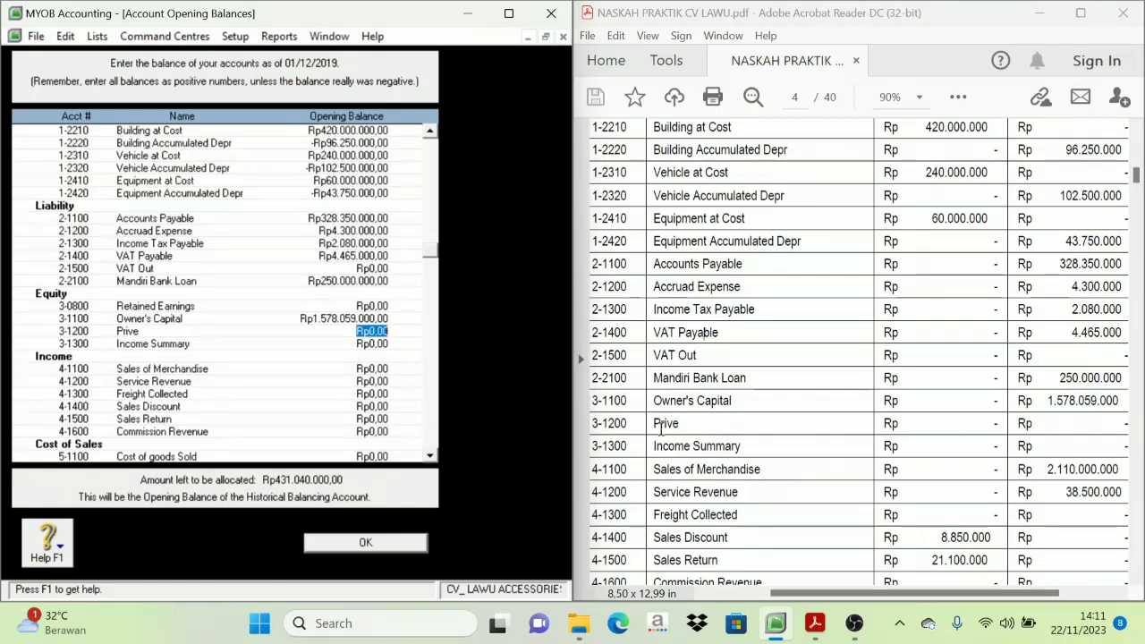
Step: Enter opening balances of Rp2.110.000.000 for Sales of Merchandise and Rp38.500.000 for Service Revenue, skipping Prive, Income Summary and Freight Collected
scroll(730, 466, "down", 3)
scroll(730, 465, "down", 3)
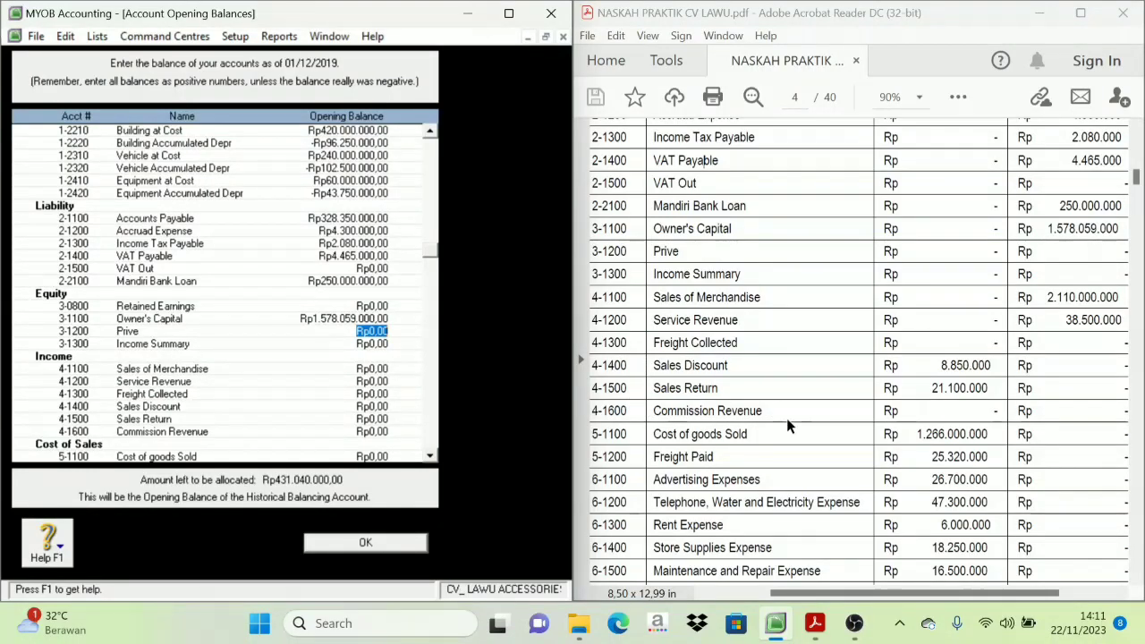
scroll(289, 391, "down", 1)
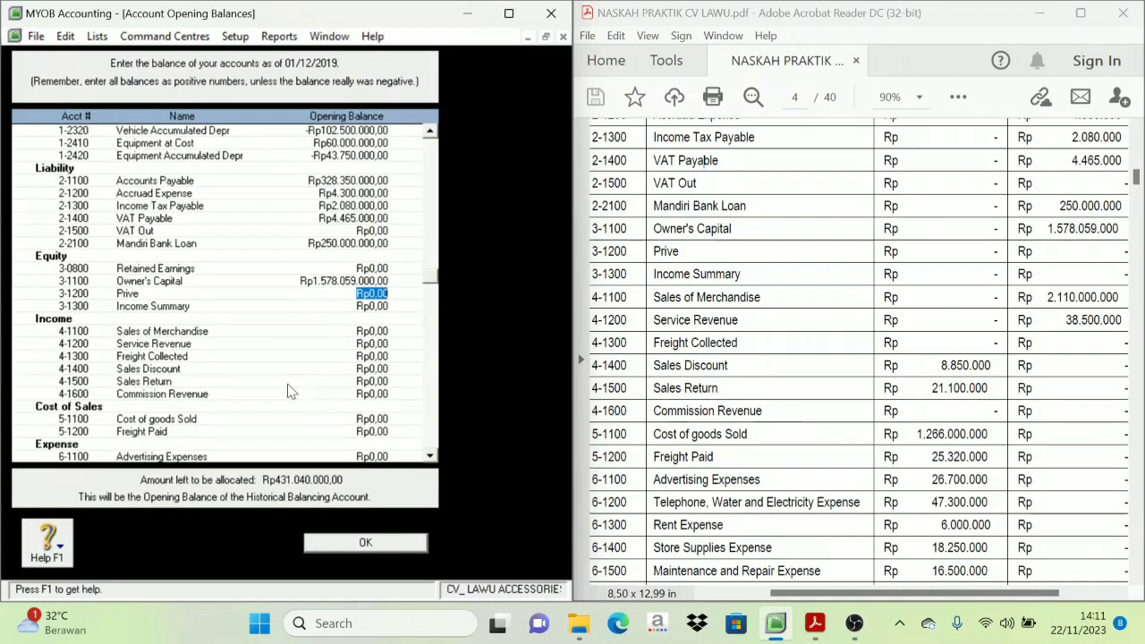
left_click(367, 332)
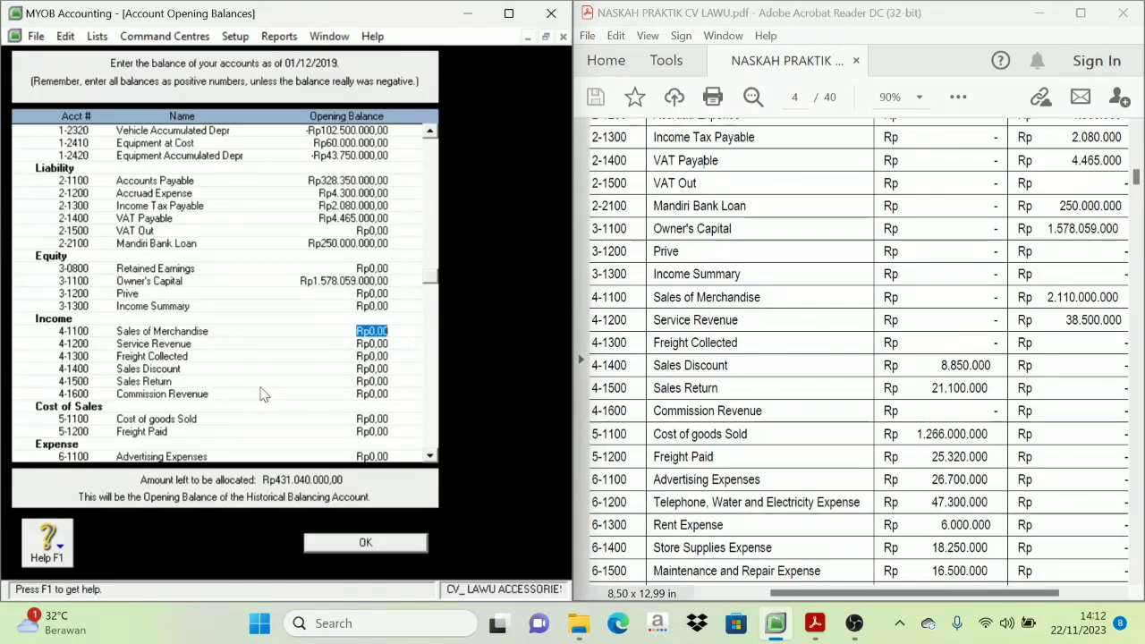
type("2.1")
type("10.")
type("000.000")
key("Tab")
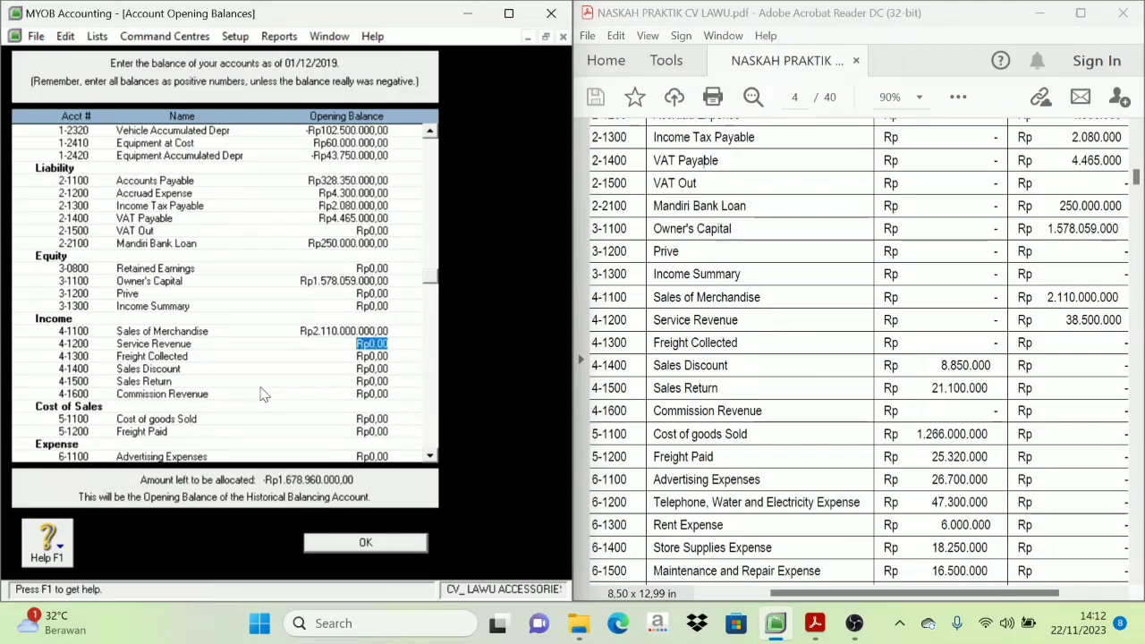
type("38500000")
key("Tab")
key("Tab")
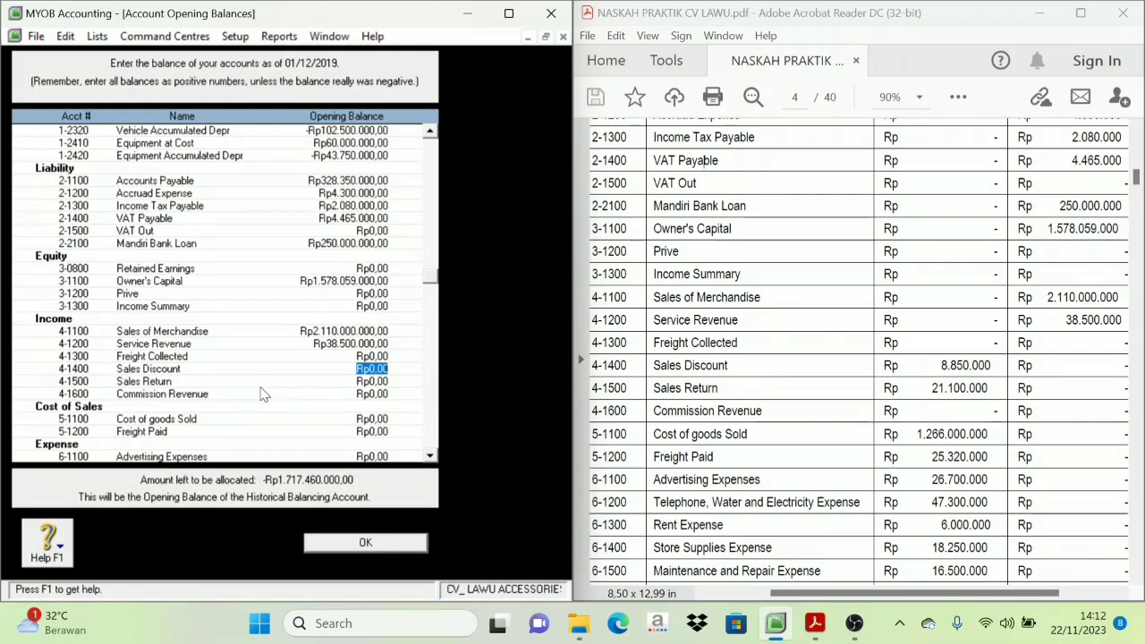
Step: Enter negative opening balances of -Rp8.850.000 for Sales Discount and -Rp21.100.000 for Sales Return
key("BackSpace")
type("8850000")
key("Tab")
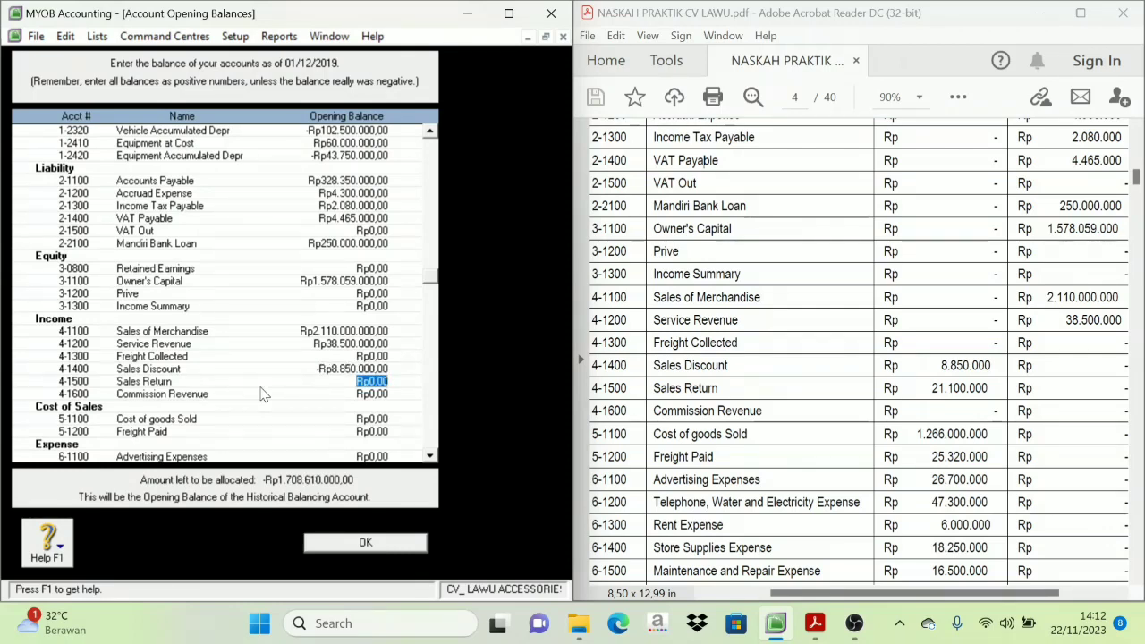
type("-21100000")
key("Tab")
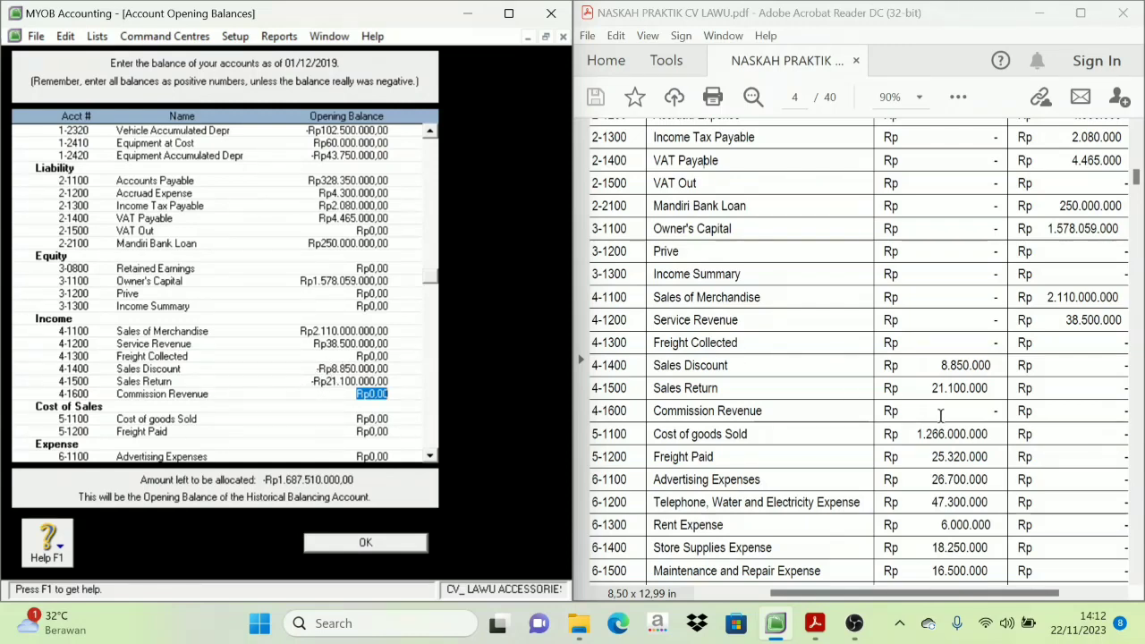
Step: Enter the Cost of goods Sold opening balance of Rp1.266.000.000 from the trial balance, leaving Commission Revenue at zero
scroll(953, 416, "down", 1)
scroll(952, 416, "down", 8)
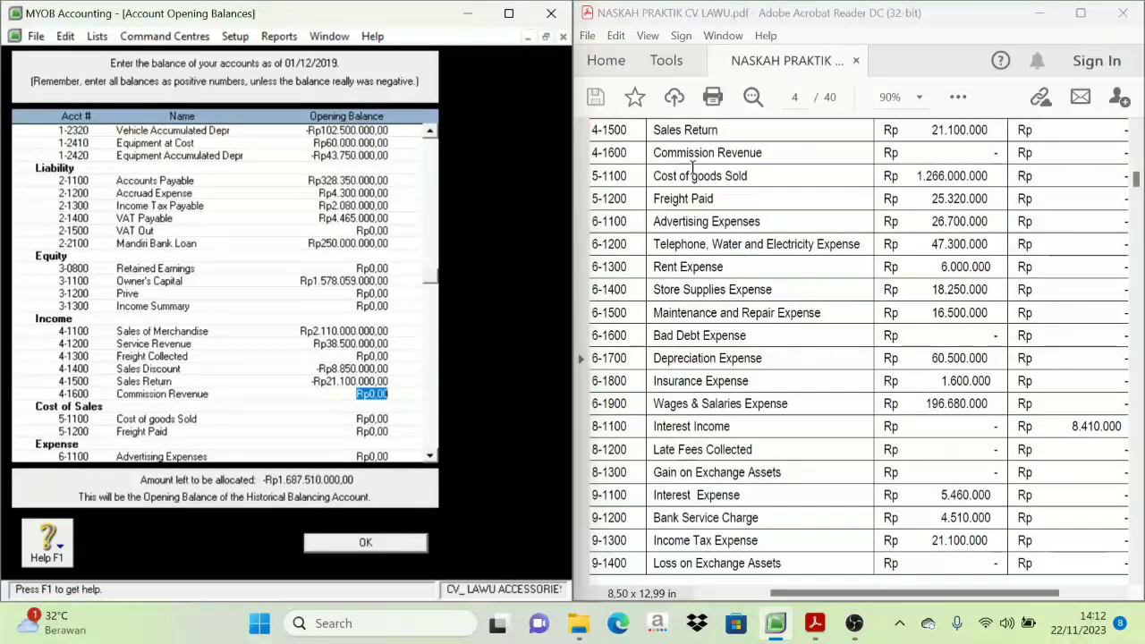
scroll(352, 360, "down", 2)
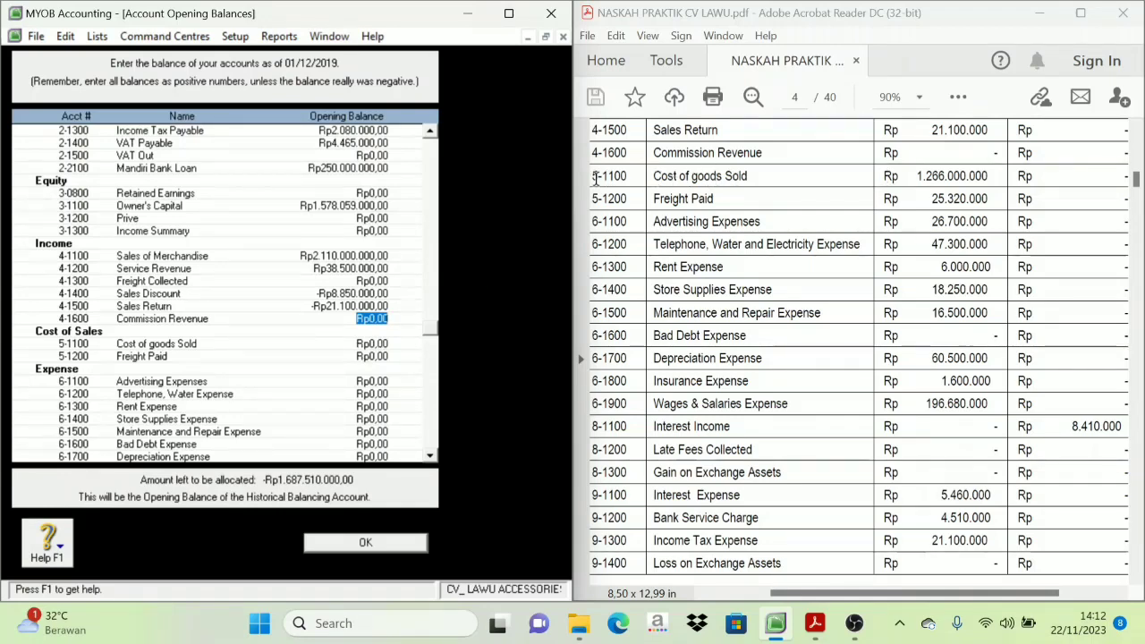
left_click_drag(656, 178, 702, 196)
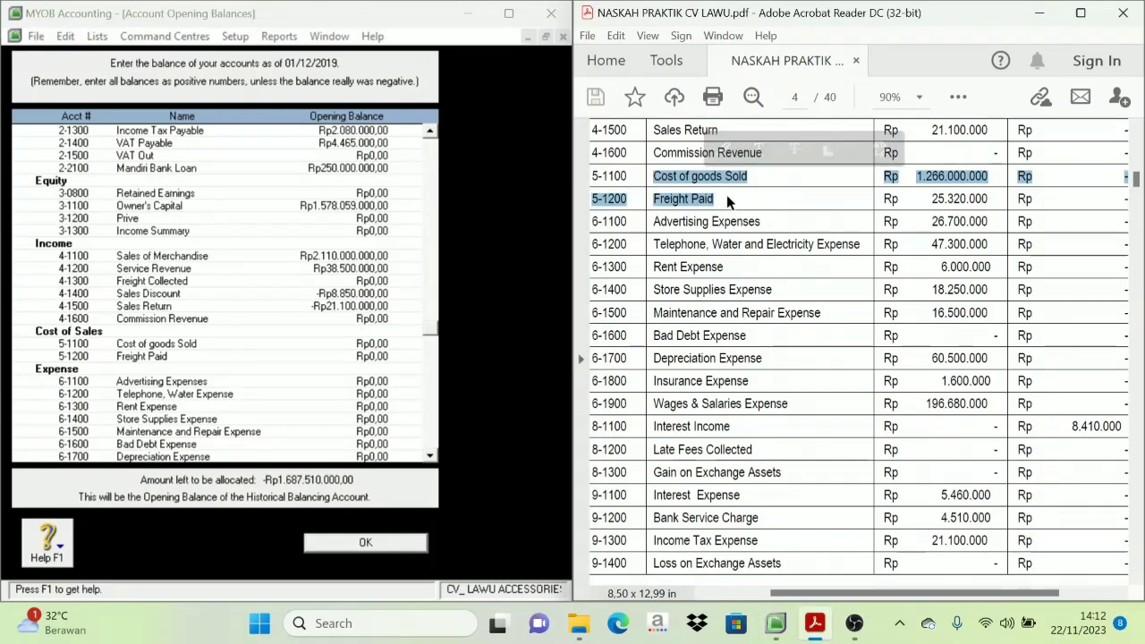
left_click(726, 196)
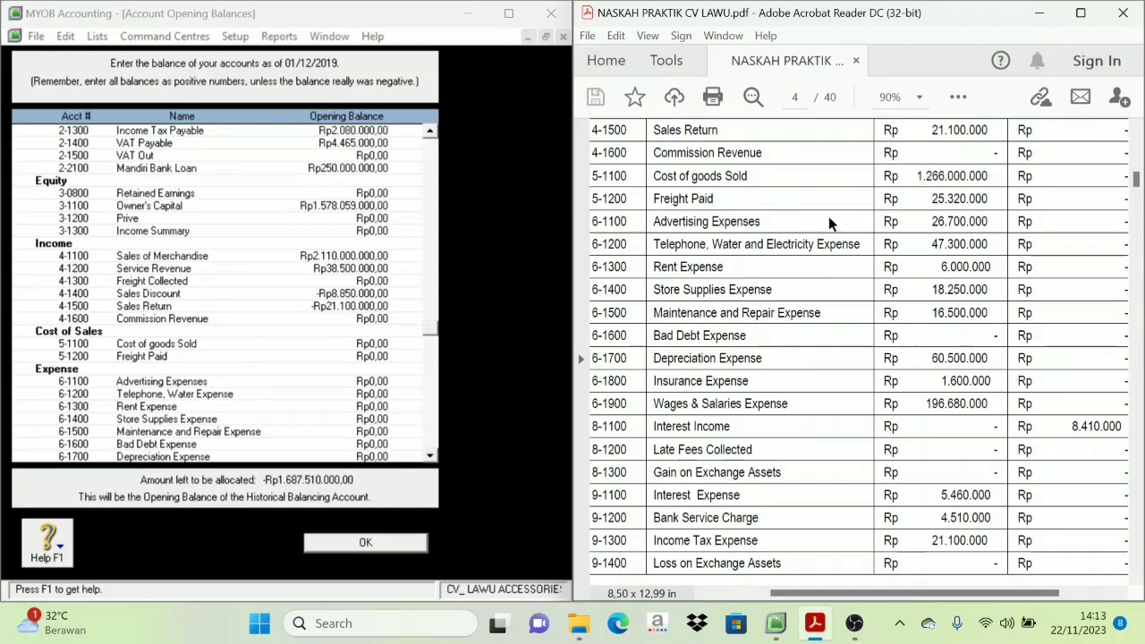
left_click(358, 346)
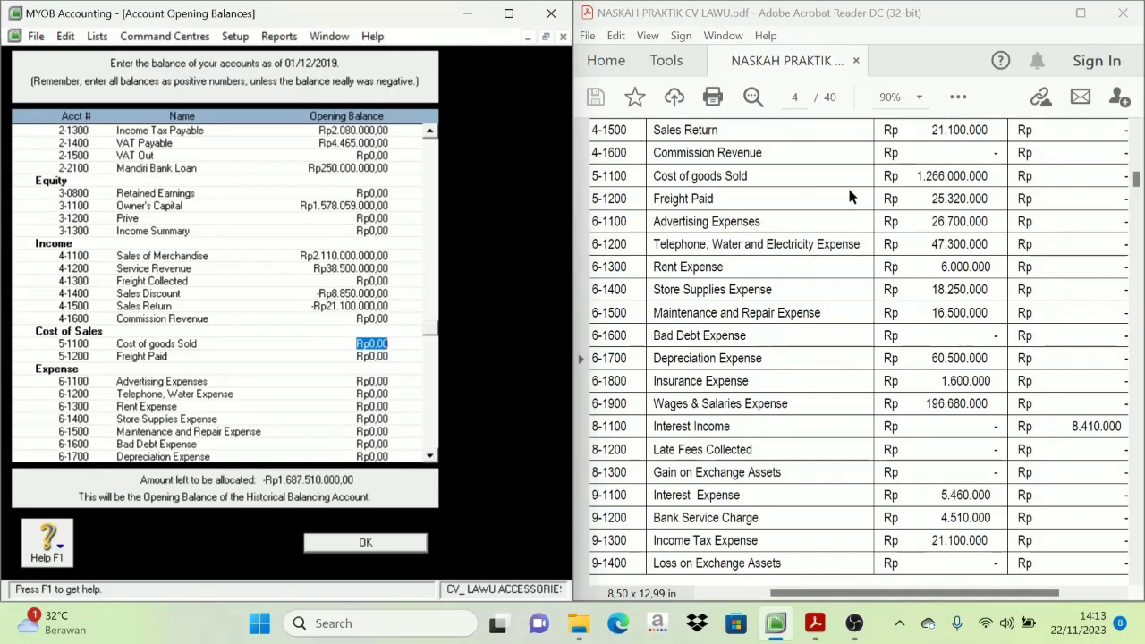
type("1.")
type("2")
type("6600")
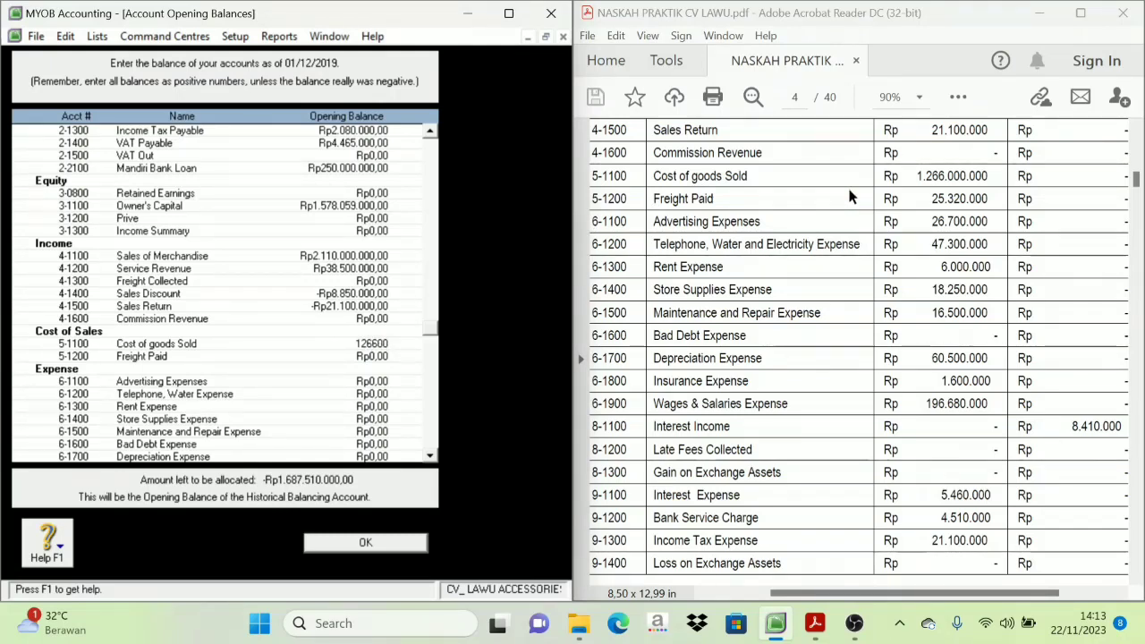
type("6.000.000")
key("Tab")
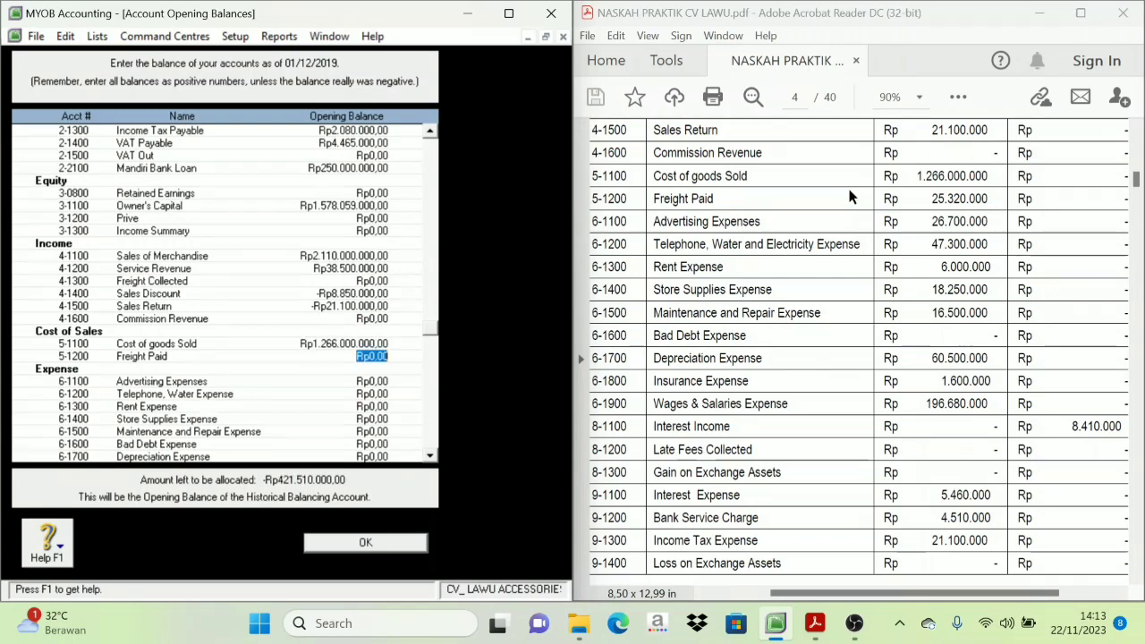
Step: Enter the Freight Paid opening balance of Rp25.320.000 under Cost of Sales
type("25.")
type("320.0")
type("00")
key("Tab")
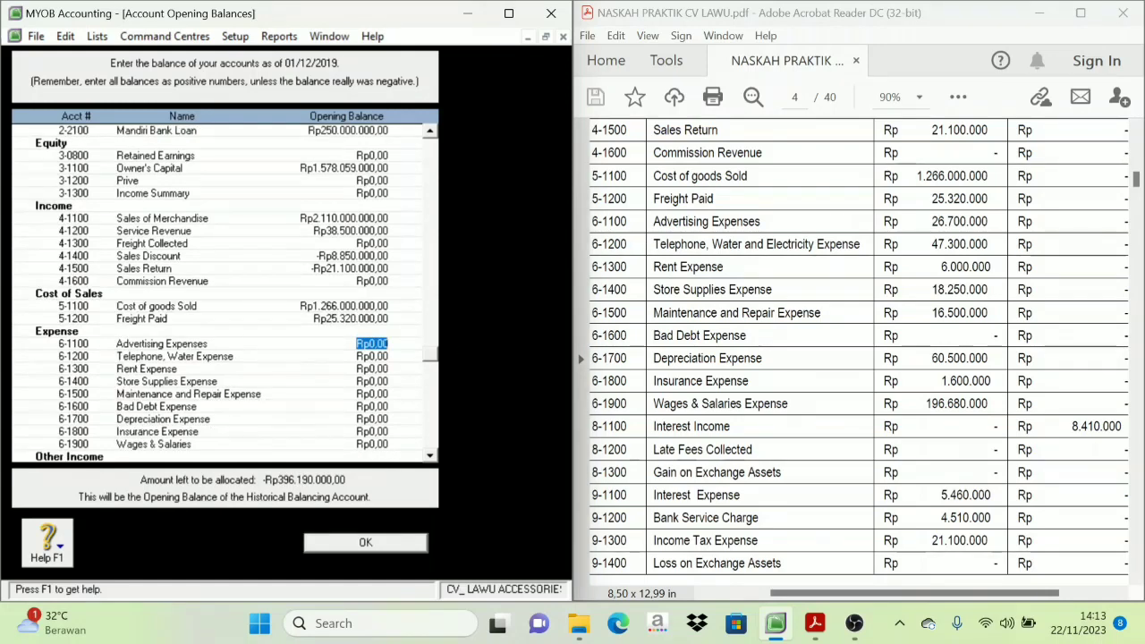
Step: Enter opening balances of Rp26.700.000 for Advertising Expenses and Rp47.300.000 for Telephone, Water Expense from the trial balance
scroll(327, 336, "down", 1)
scroll(787, 287, "down", 1)
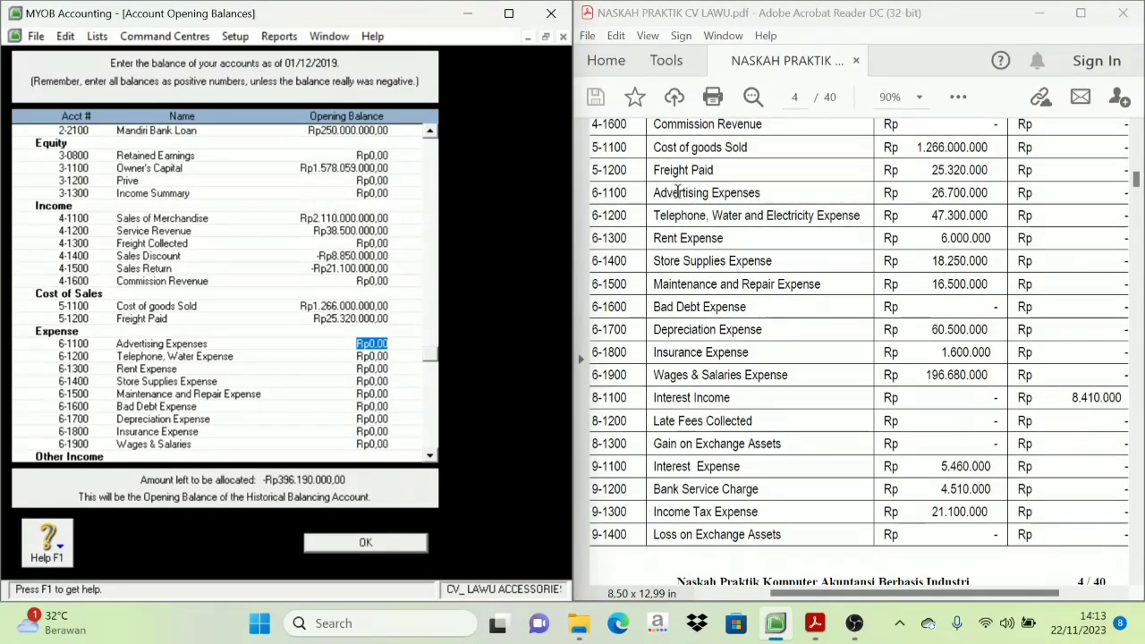
left_click_drag(668, 195, 759, 349)
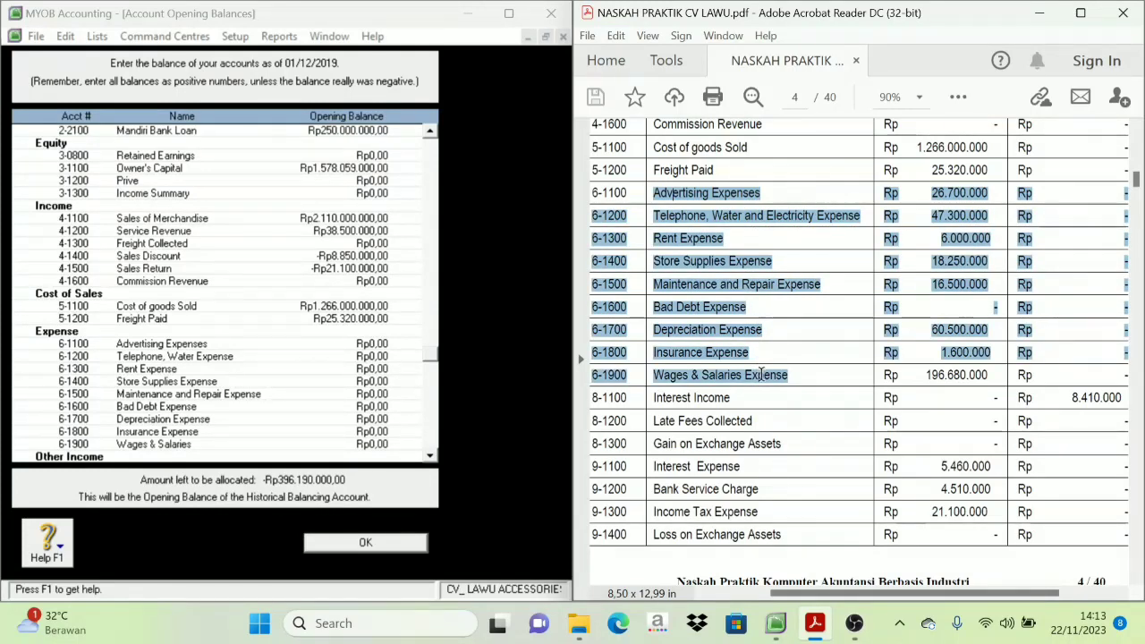
left_click_drag(758, 369, 906, 362)
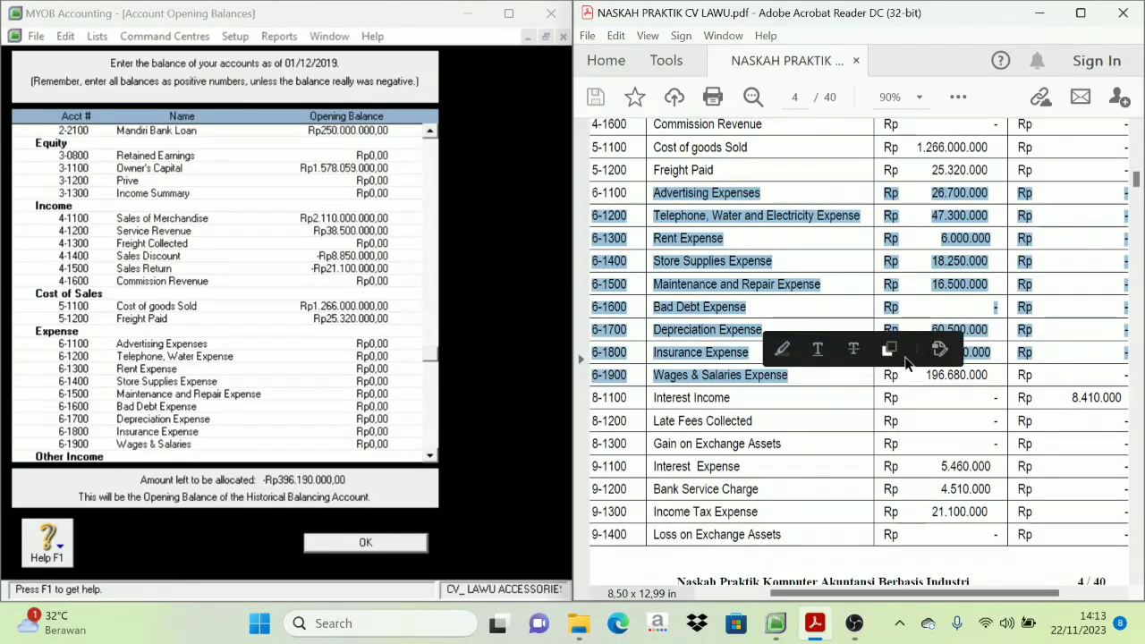
left_click(975, 285)
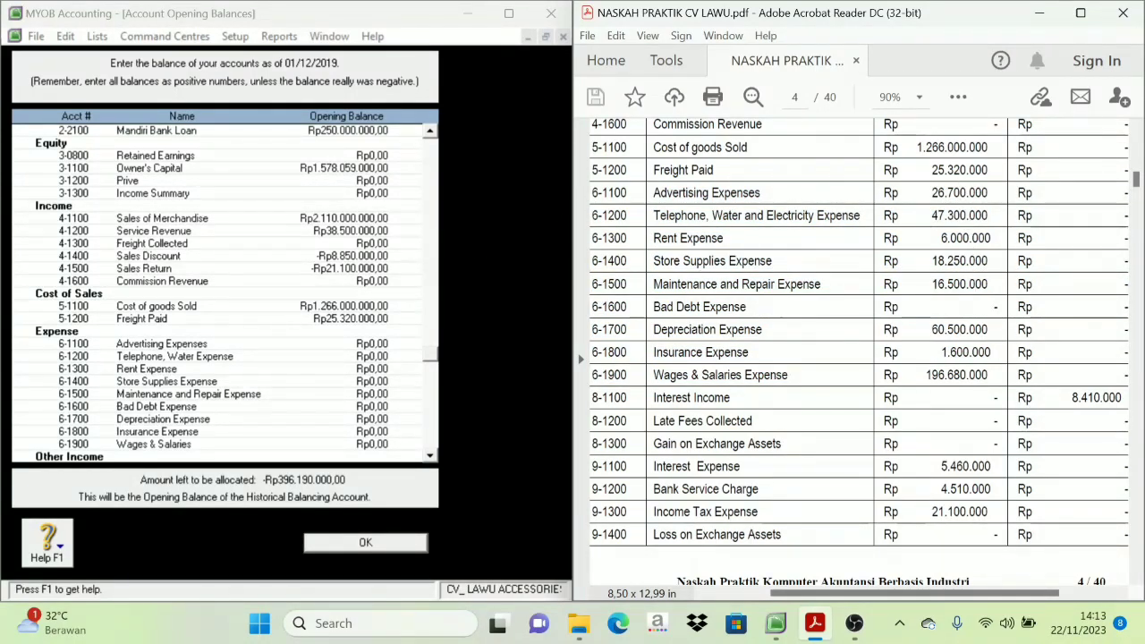
left_click(376, 343)
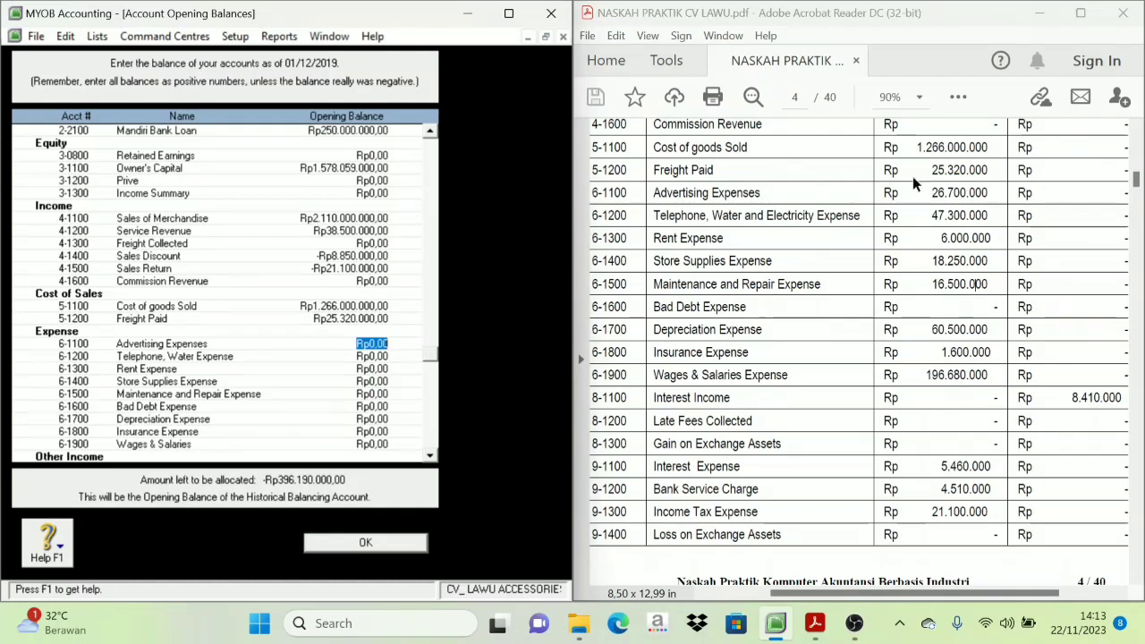
type("2")
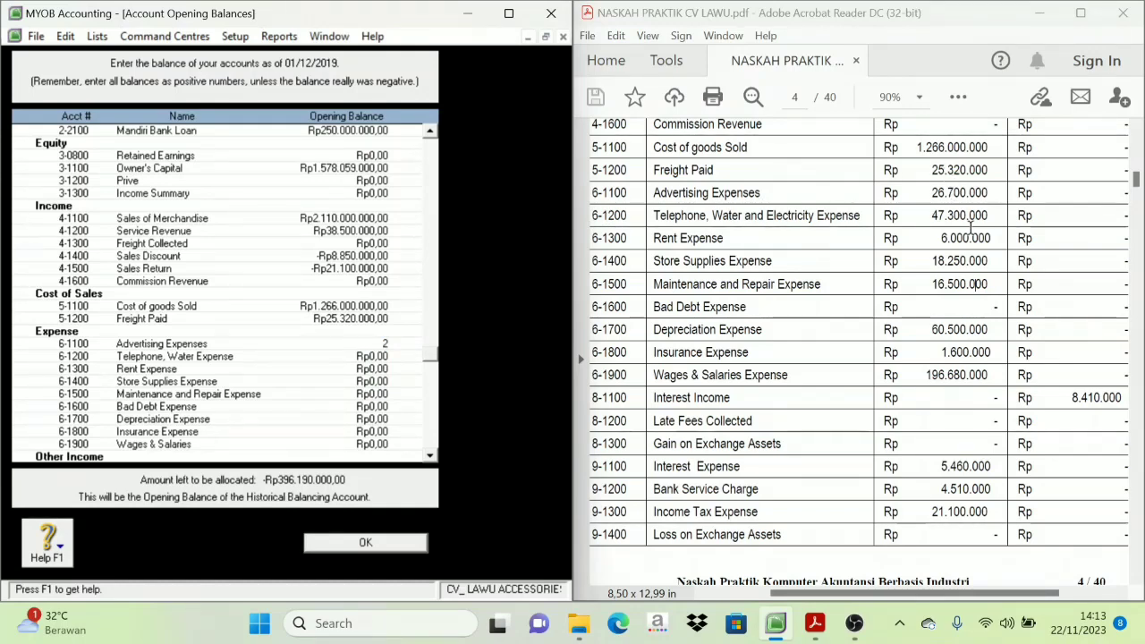
type("6700000")
key("Tab")
type("47")
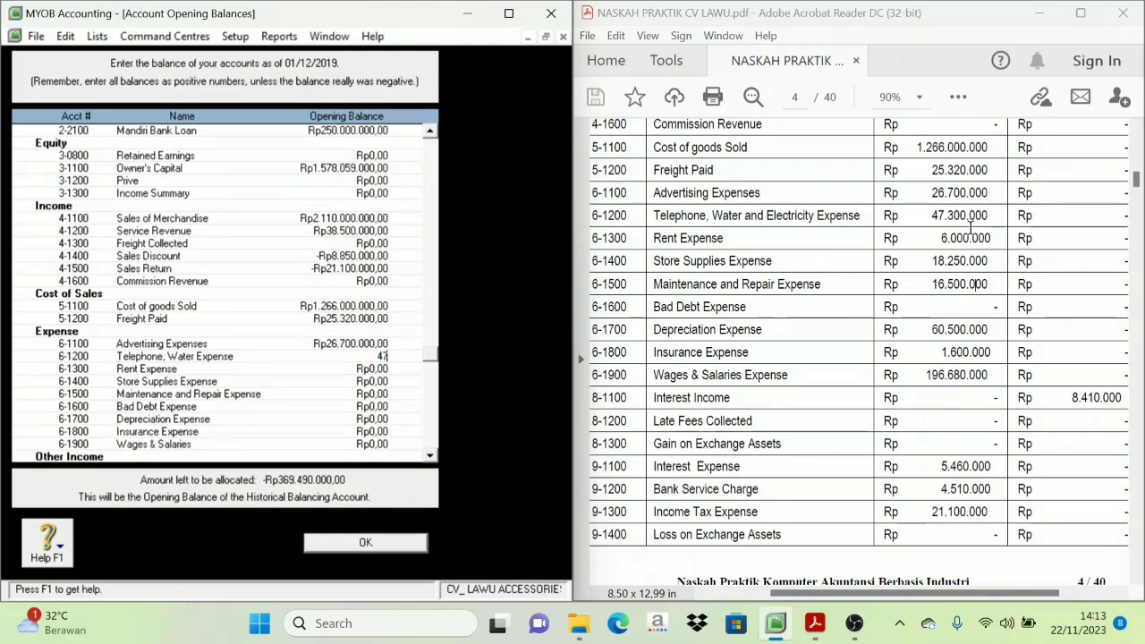
type(".300.000")
key("Tab")
Step: Enter opening balances of Rp6.000.000 for Rent Expense and Rp18.250.000 for Store Supplies Expense
type("6000000")
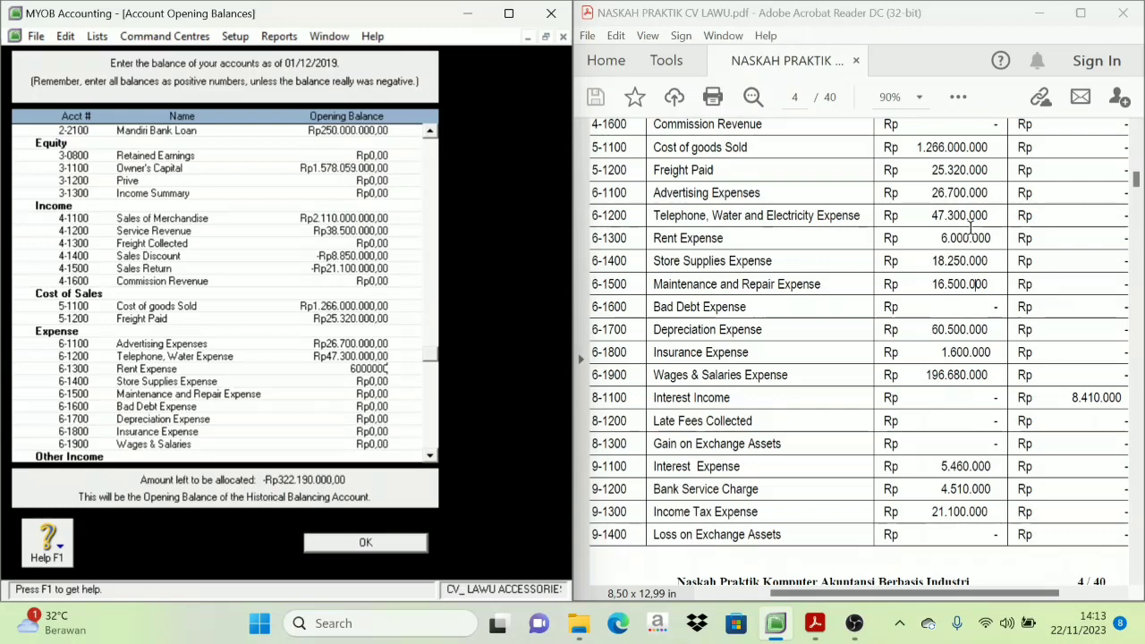
key("Tab")
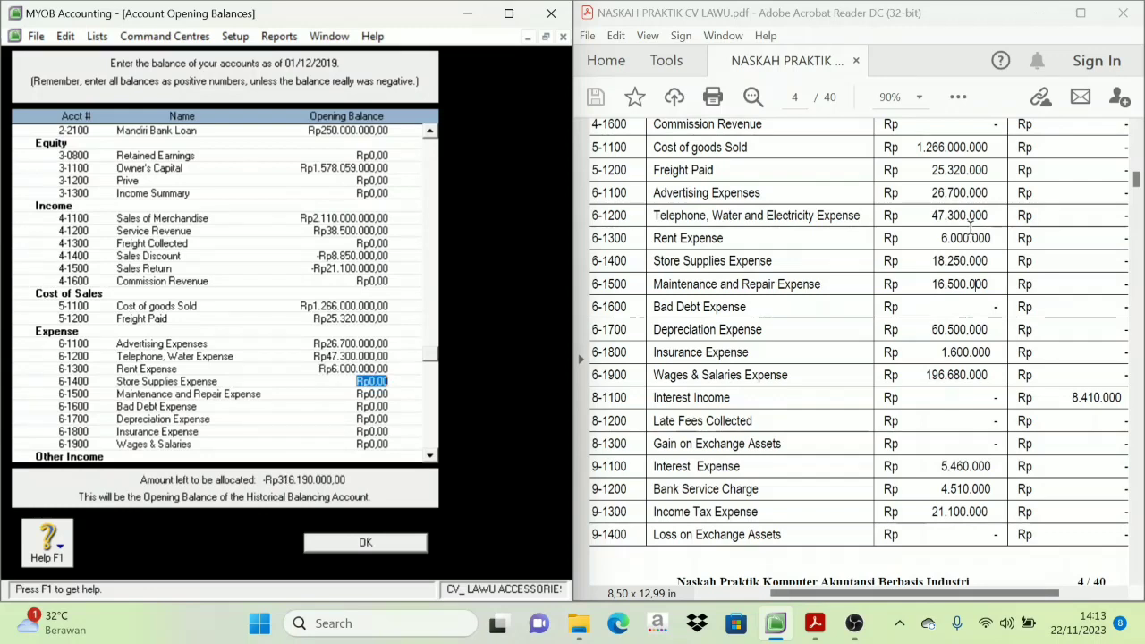
type("18250000")
key("Tab")
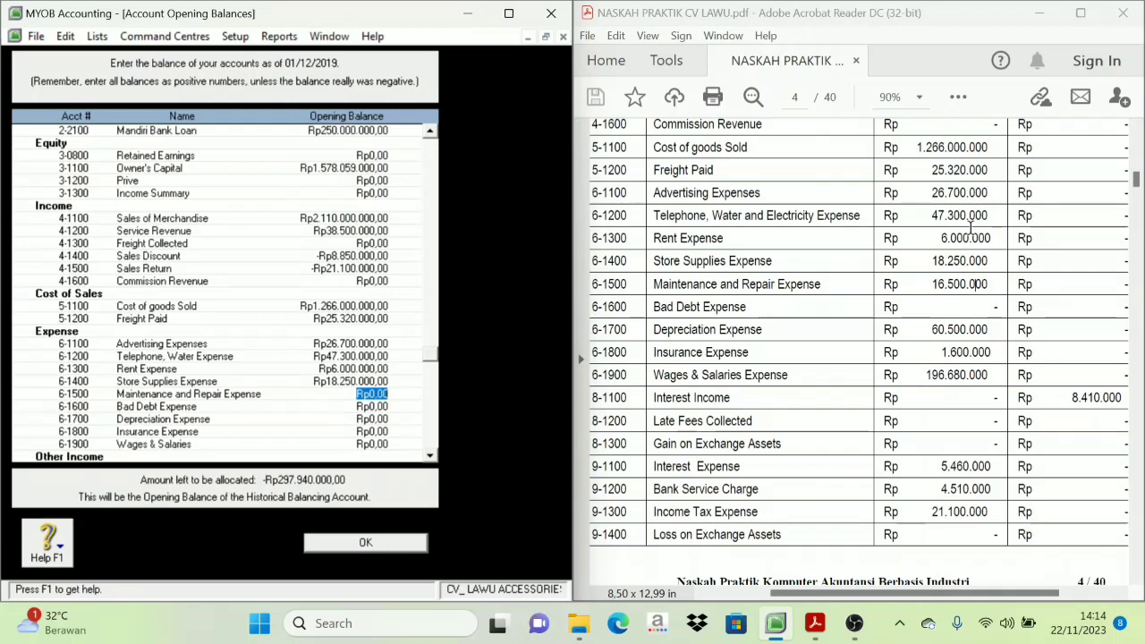
Step: Enter opening balances of Rp16.500.000 for Maintenance and Repair Expense and Rp60.500.000 for Depreciation Expense, skipping Bad Debt Expense
type("16500000")
key("Tab")
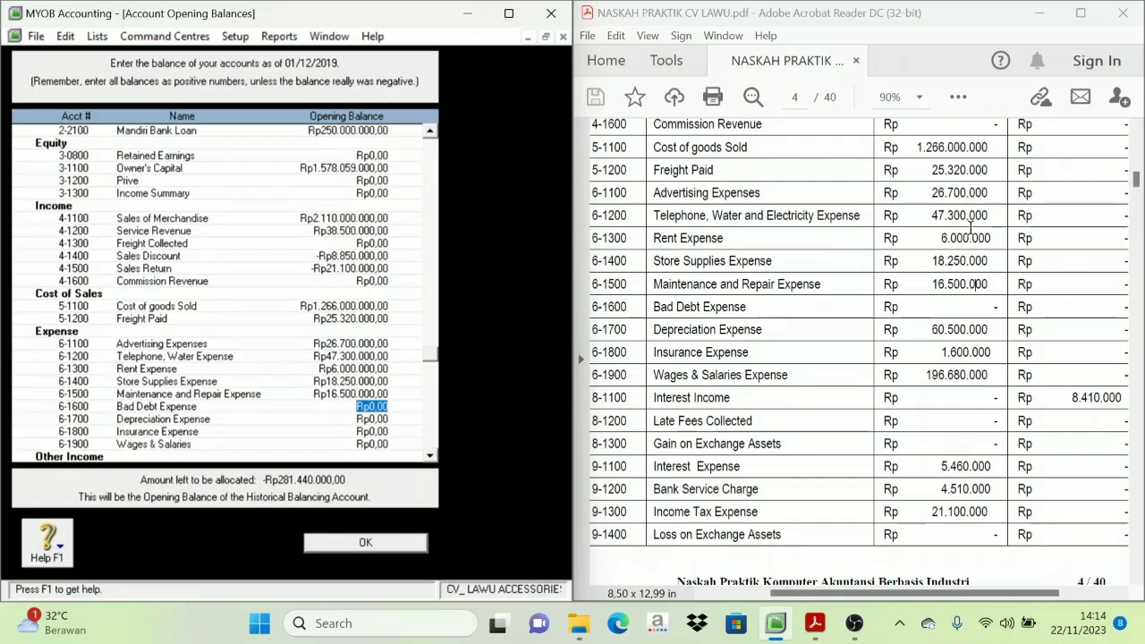
key("Tab")
type("60.50")
type("0.0")
type("00")
key("Tab")
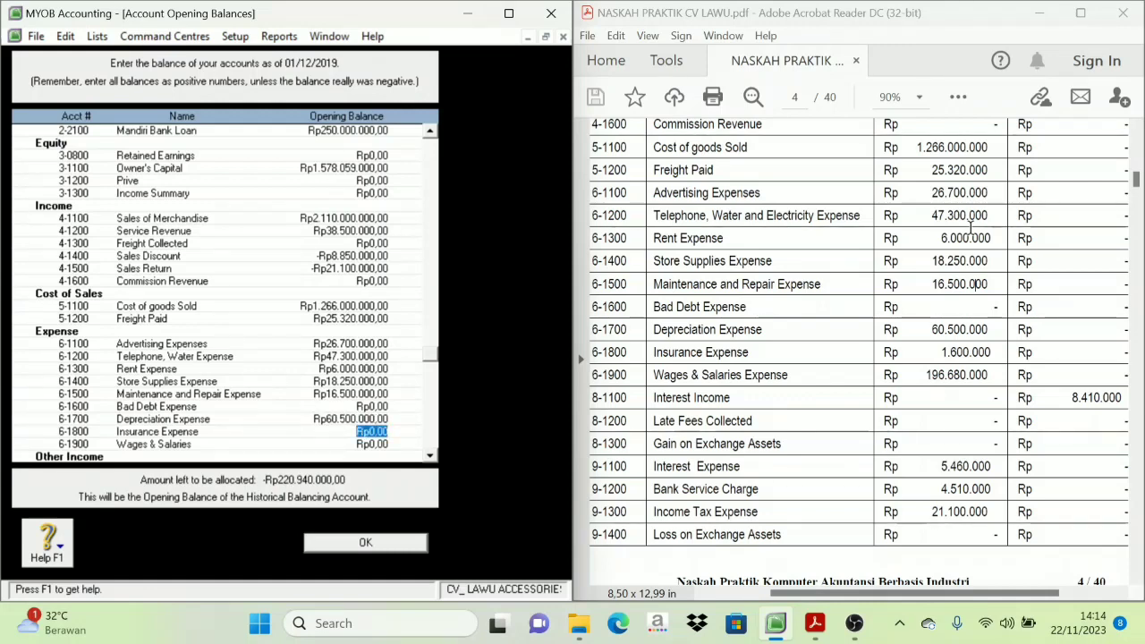
Step: Enter opening balances of Rp1.600.000 for Insurance Expense and Rp196.680.000 for Wages & Salaries
type("1600000")
key("Tab")
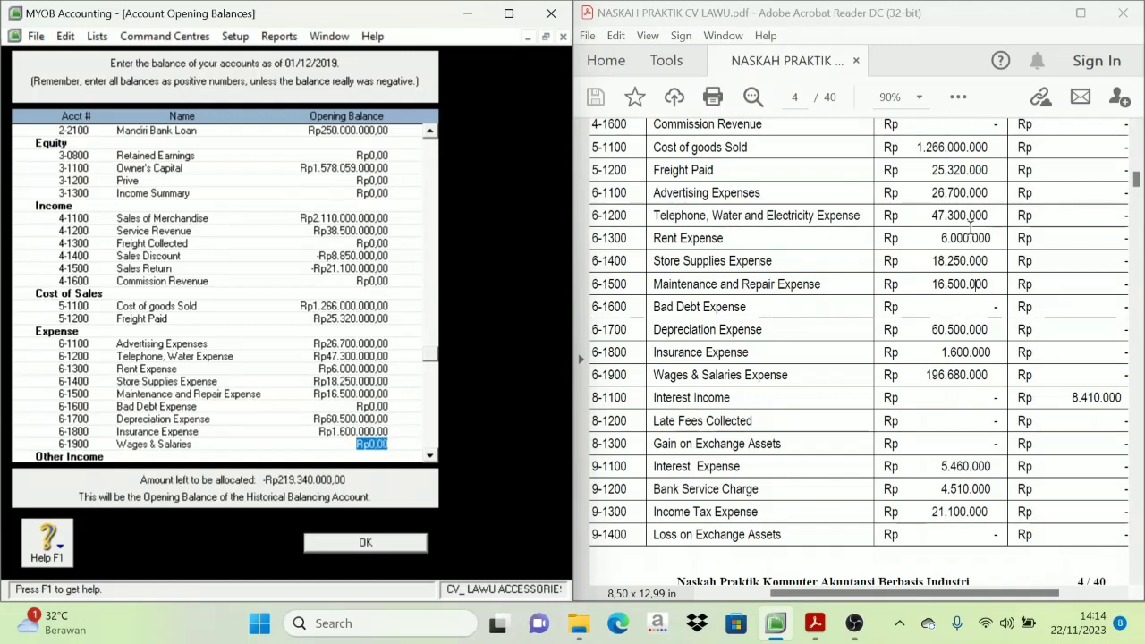
type("1")
type("96.6")
type("80.00")
type("0")
key("Tab")
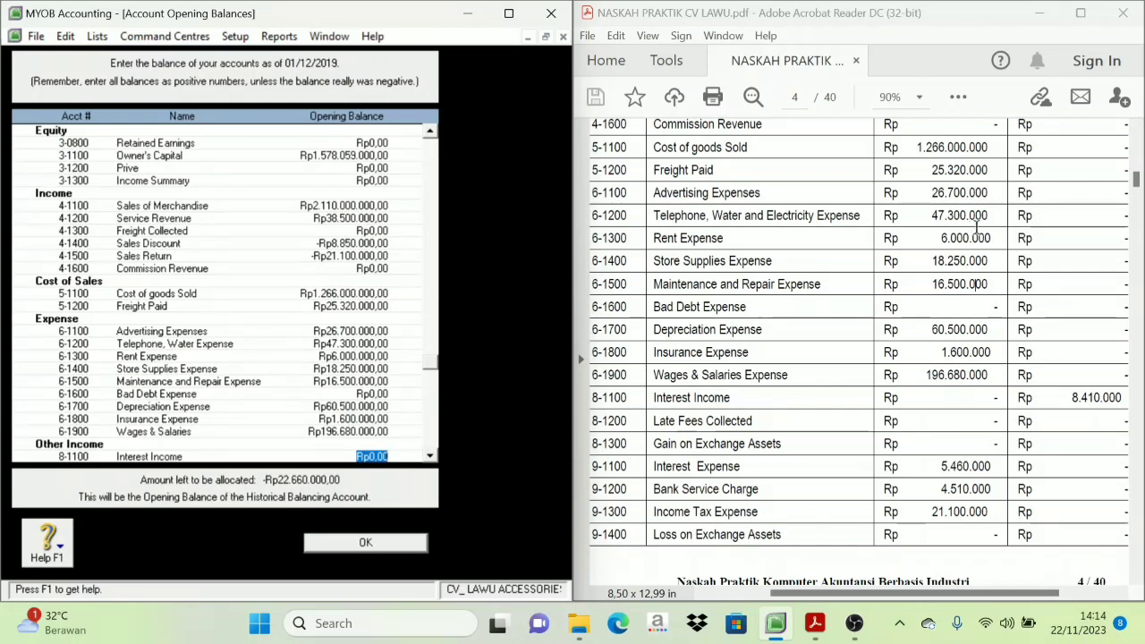
Step: Enter the Interest Income opening balance of Rp8.410.000 under Other Income from the trial balance
scroll(315, 406, "down", 3)
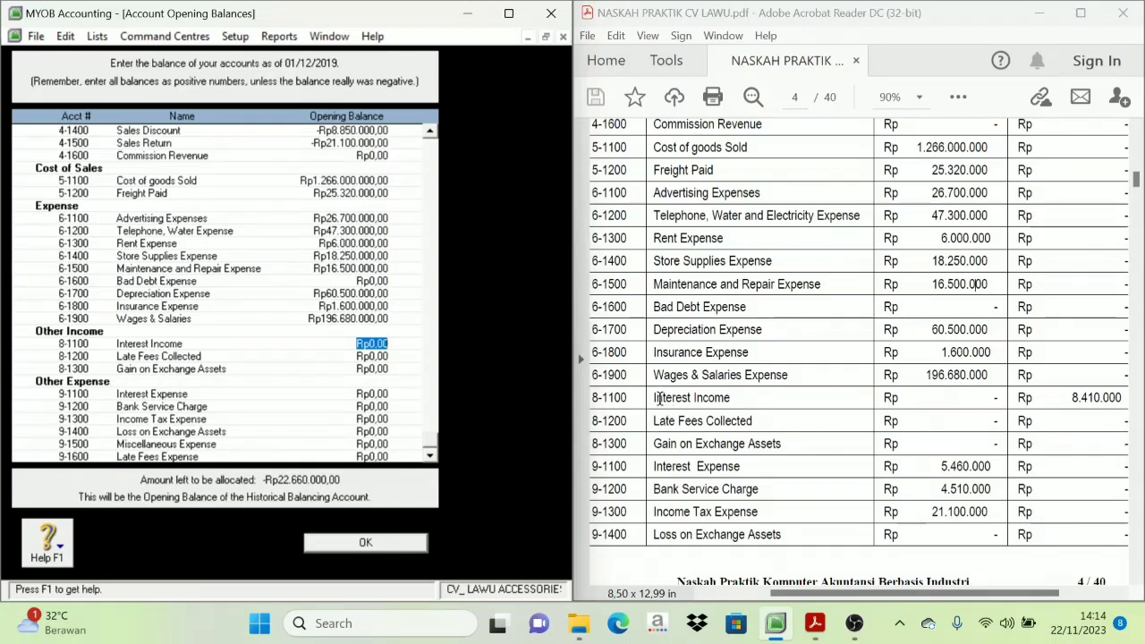
left_click_drag(658, 399, 730, 399)
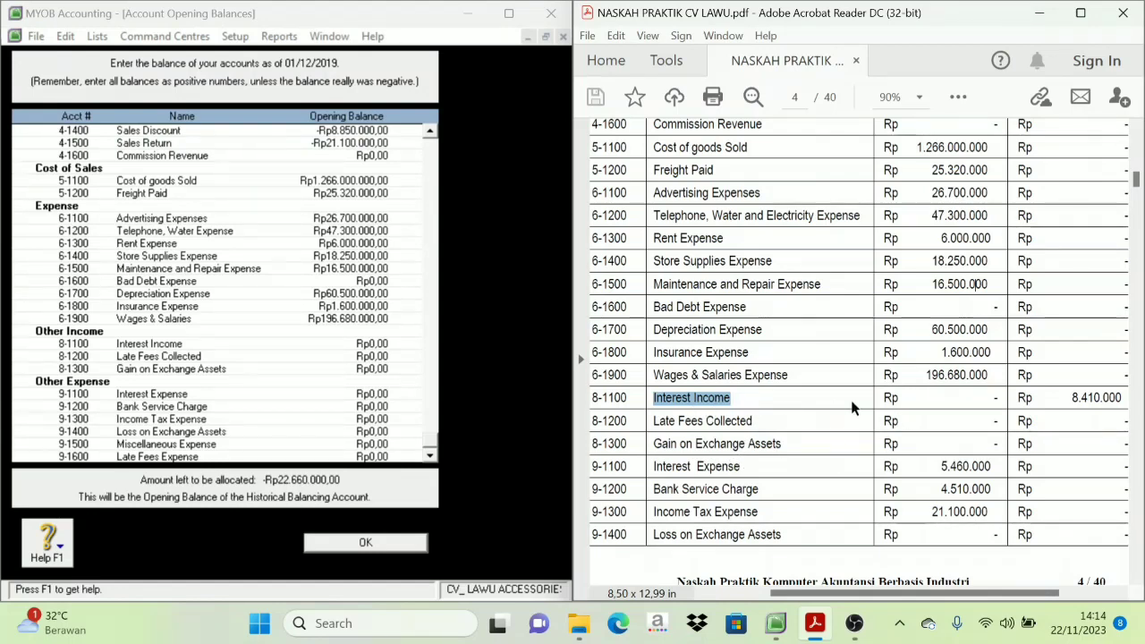
mouse_move(884, 592)
left_mouse_down()
mouse_move(901, 594)
mouse_move(889, 592)
left_mouse_up()
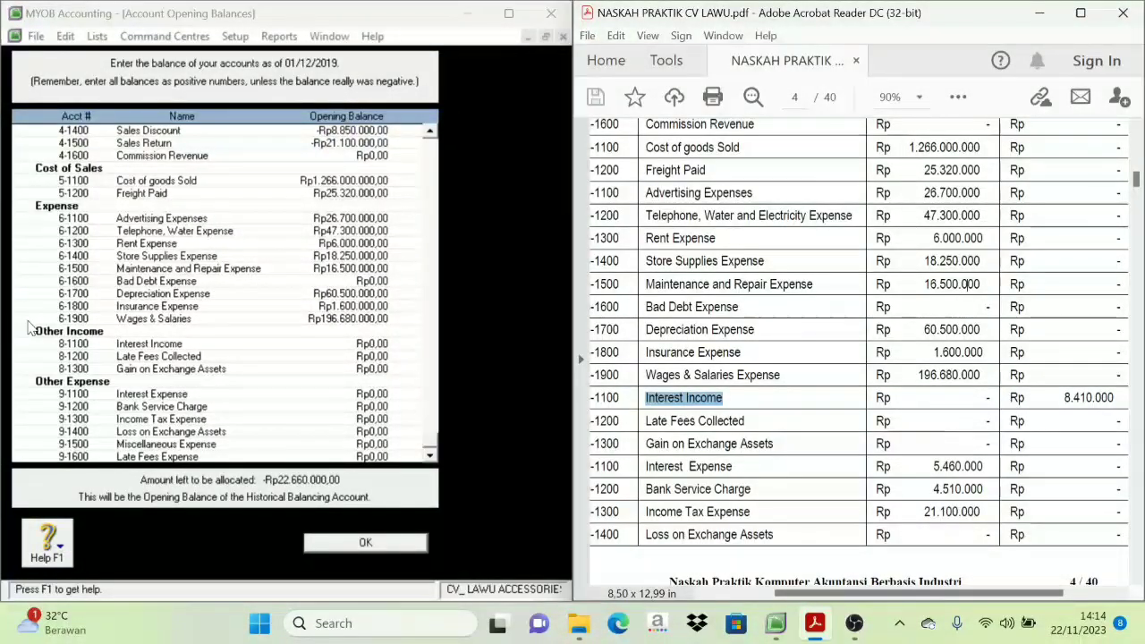
left_click(149, 349)
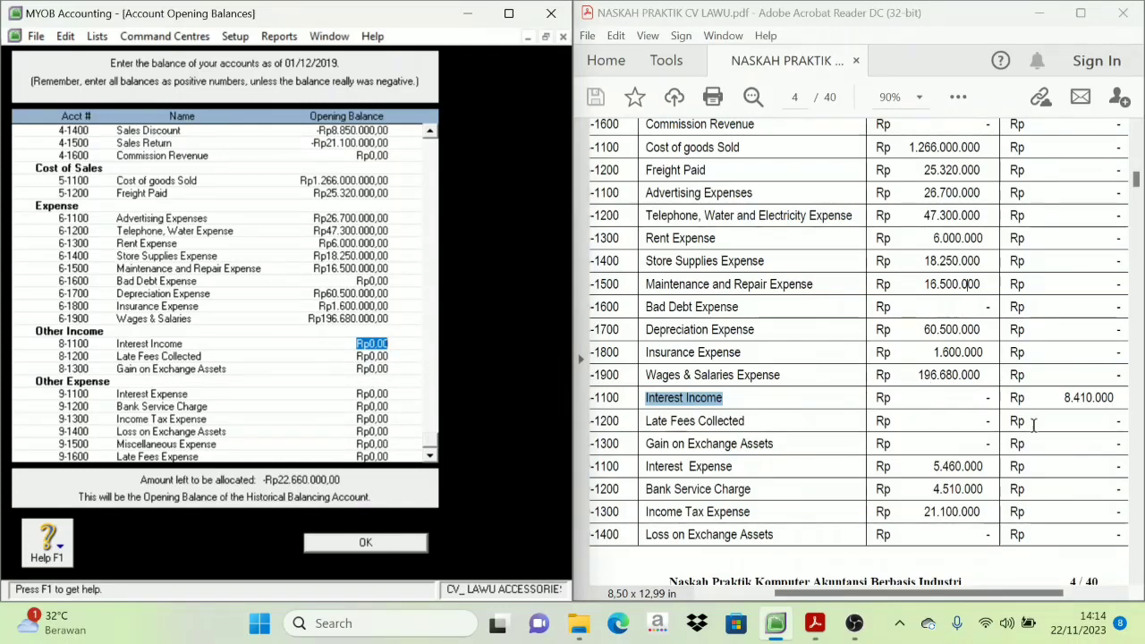
type("8")
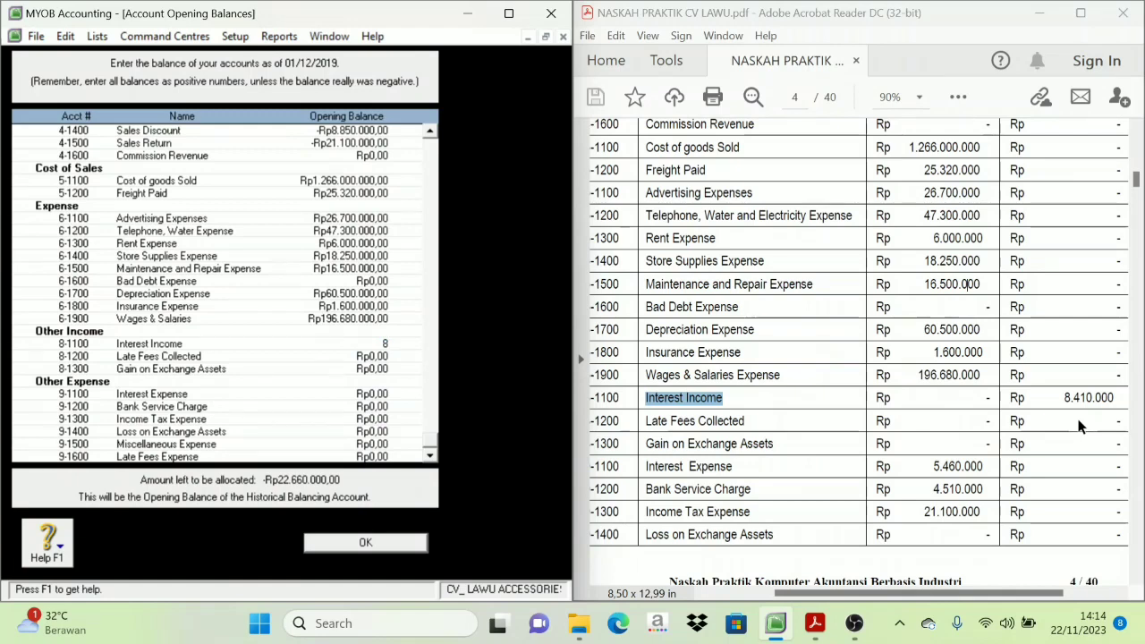
type(".410")
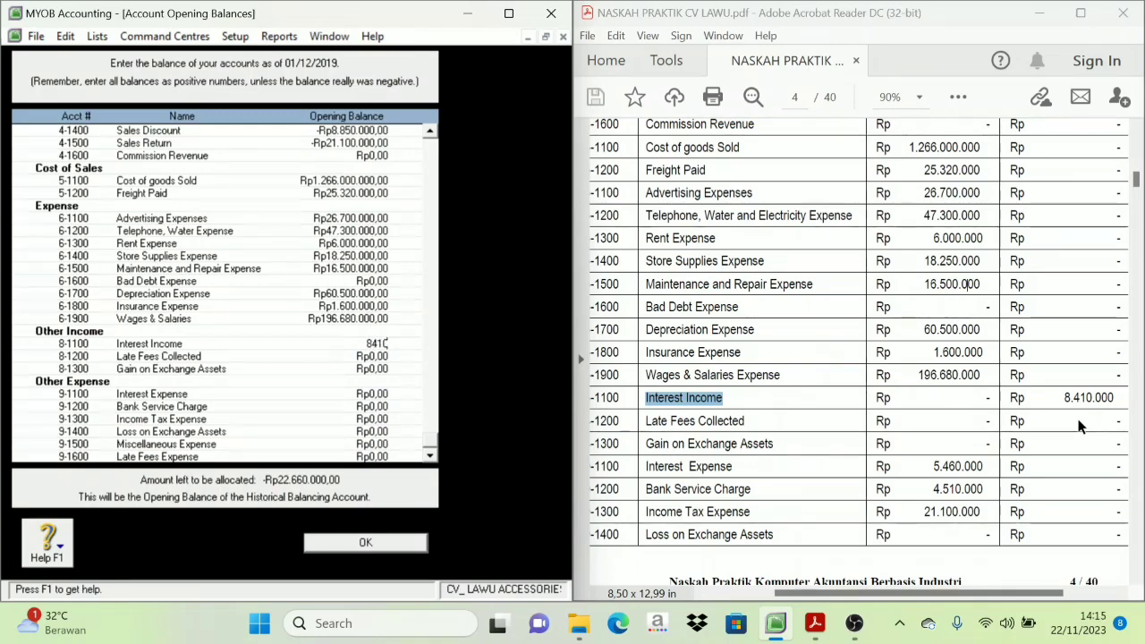
type(".000")
key("Tab")
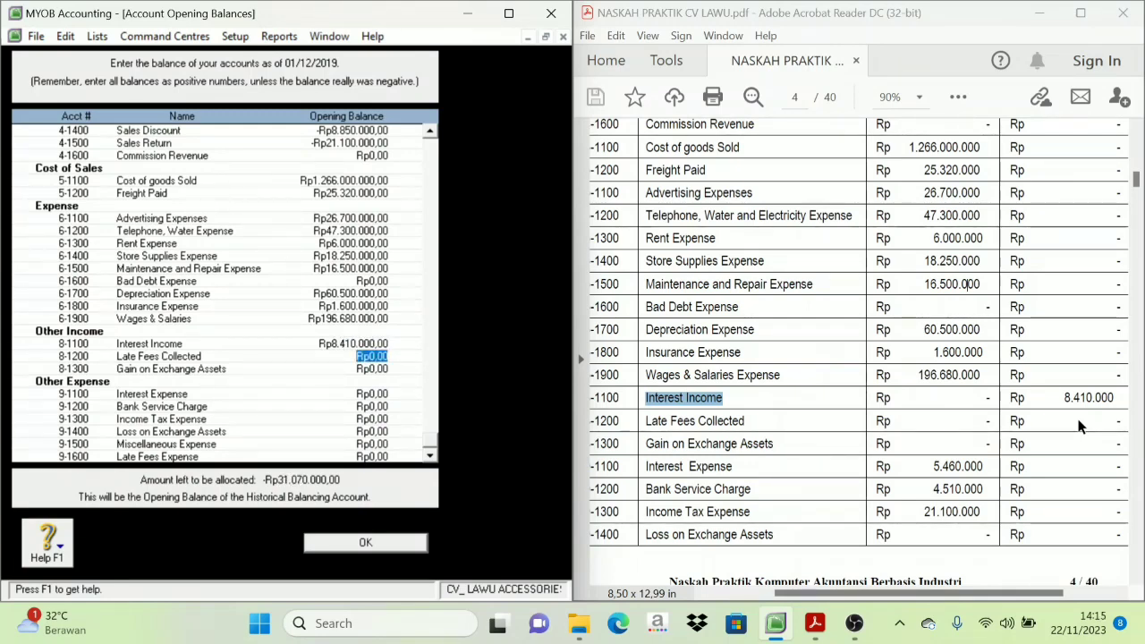
Step: Enter an Interest Expense opening balance of Rp5.480.000 under Other Expense, skipping Late Fees Collected and Gain on Exchange Assets
left_click_drag(876, 592, 856, 596)
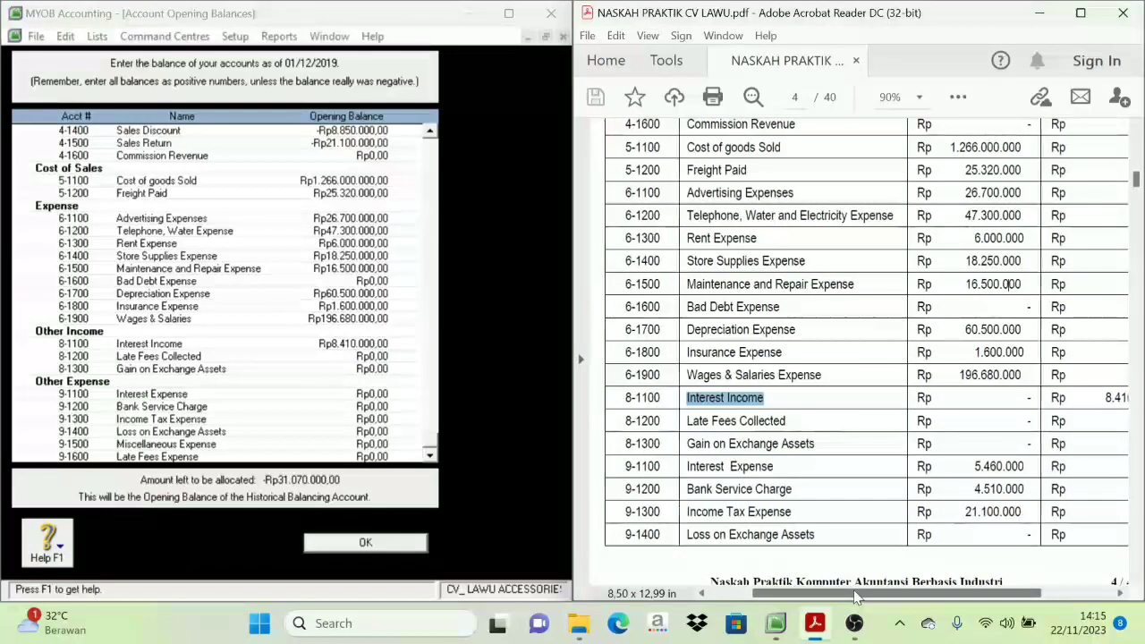
scroll(739, 467, "down", 1)
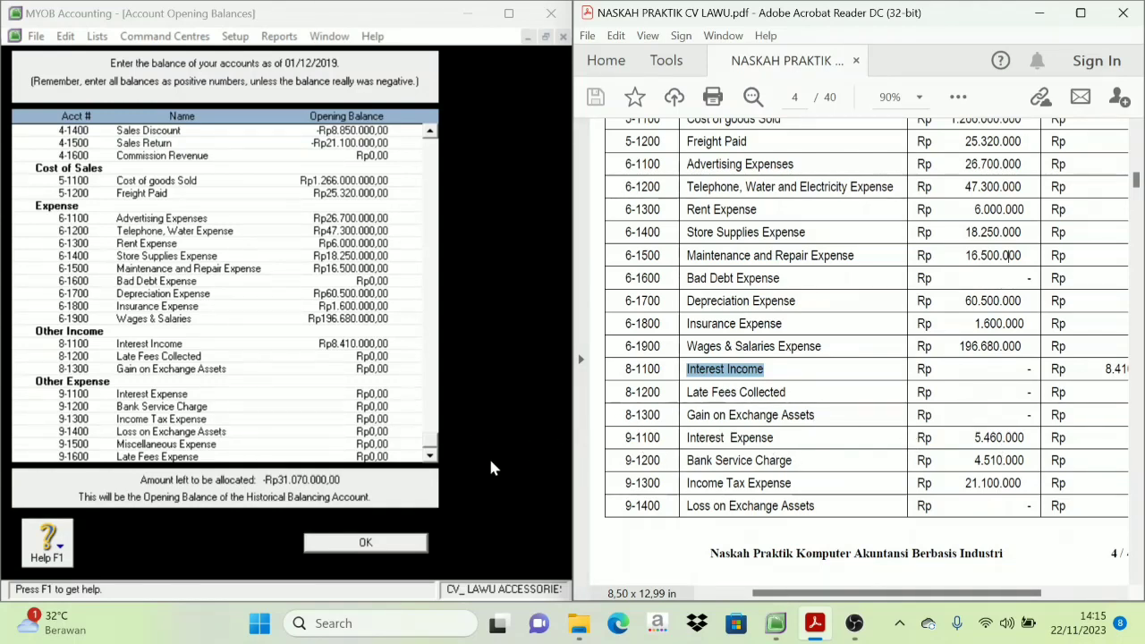
left_click(374, 419)
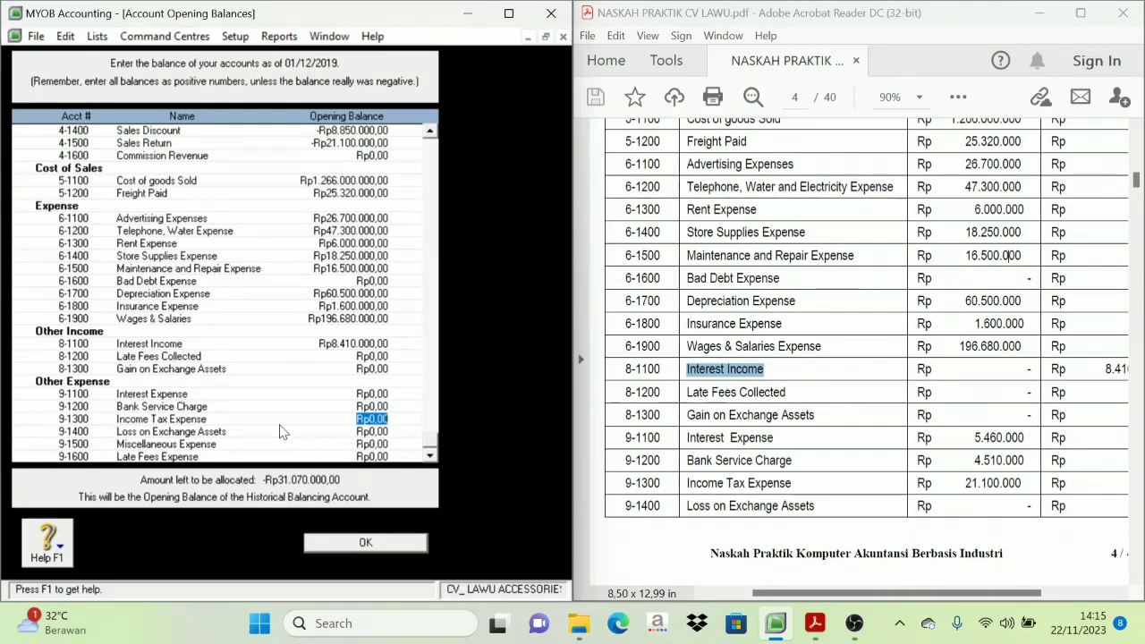
left_click(368, 394)
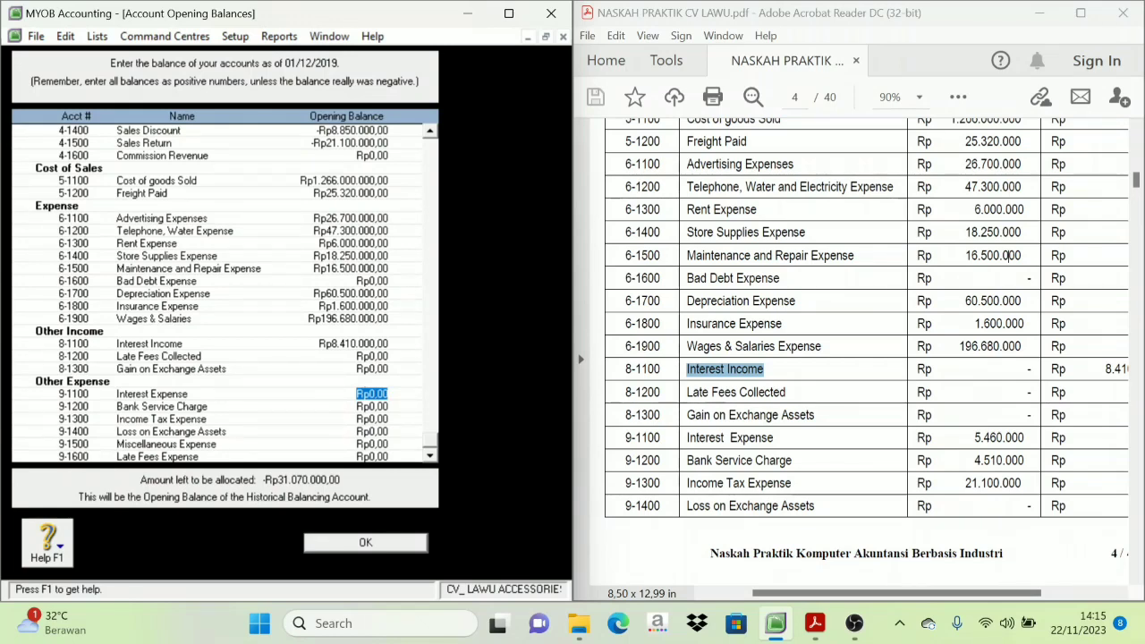
key("BackSpace")
type("5460000")
left_click(364, 406)
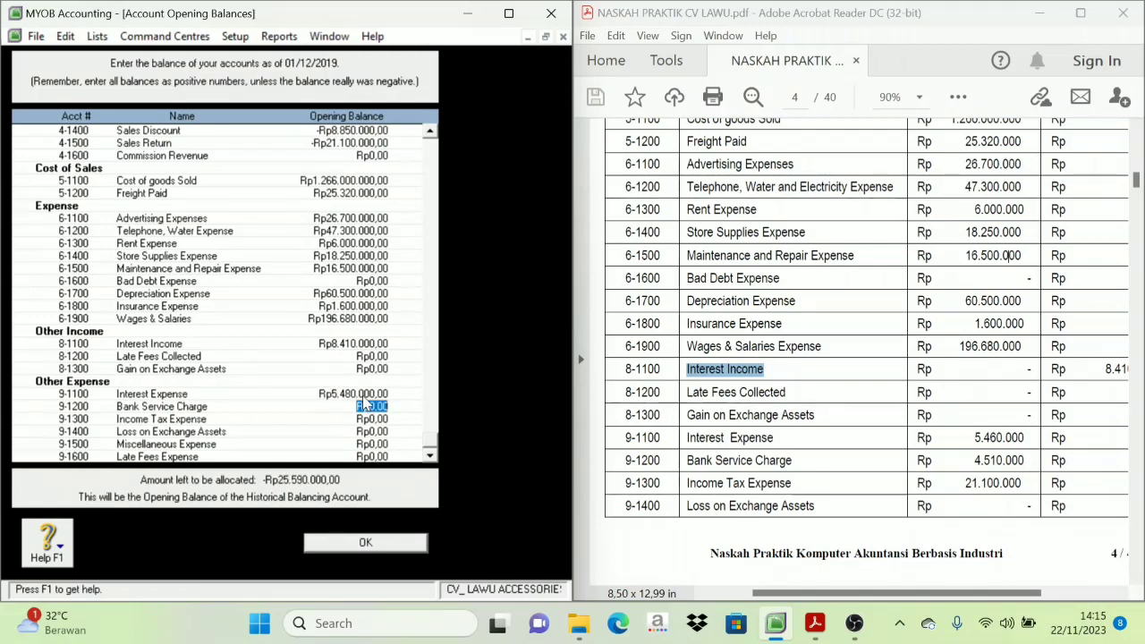
Step: Enter opening balances of Rp4.510.000 for Bank Service Charge and Rp21.100.000 for Income Tax Expense
type("4510000")
key("Tab")
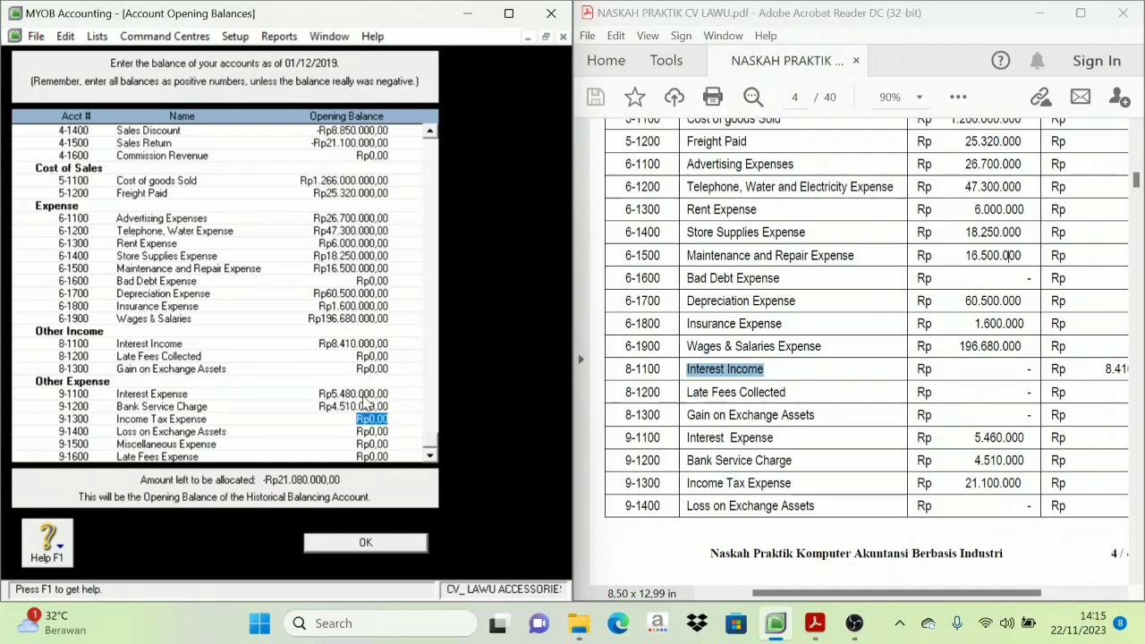
type("2100")
key("BackSpace")
key("BackSpace")
type("100")
key("Tab")
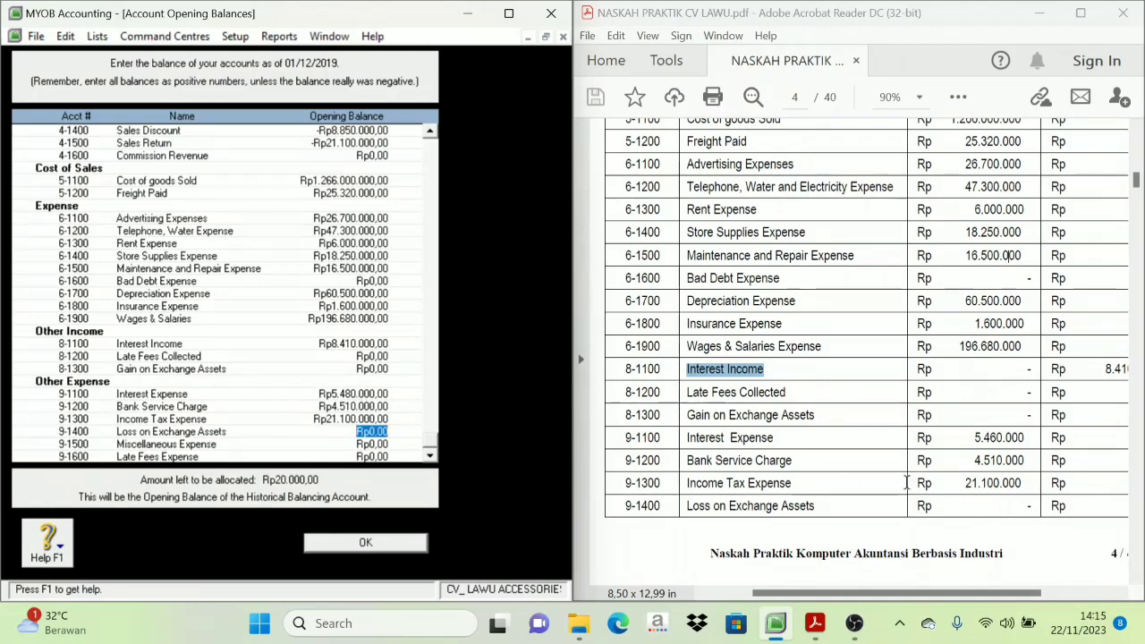
Step: Check the Other Expense balances against the trial balance and correct the Interest Expense opening balance to Rp5.460.000
scroll(1077, 431, "down", 1)
scroll(1078, 427, "up", 1)
left_click_drag(996, 593, 1055, 598)
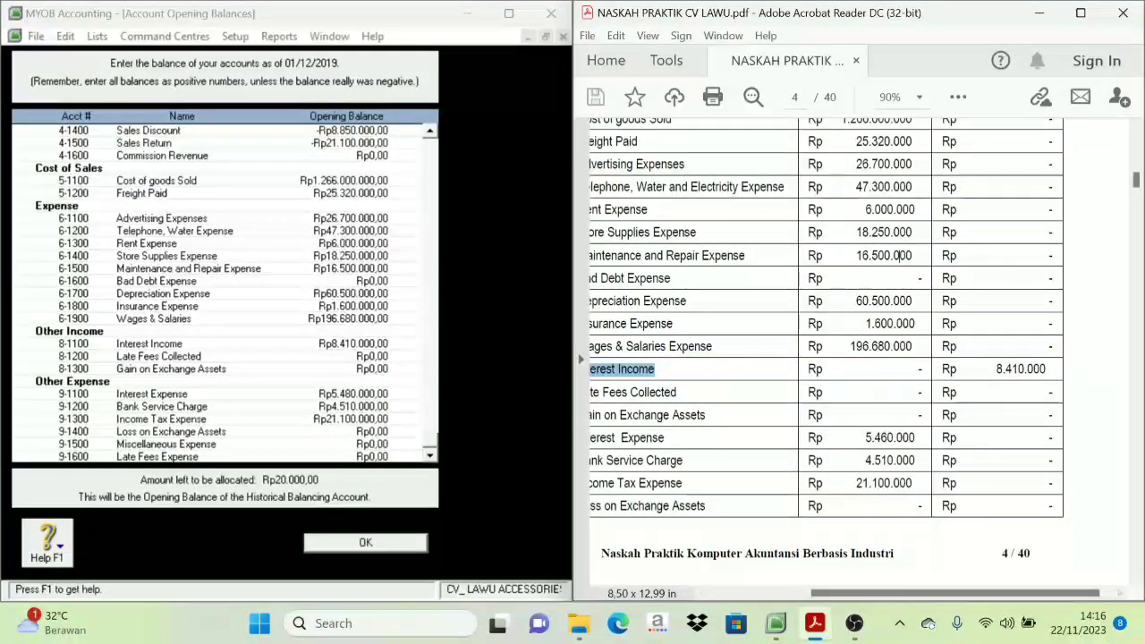
left_click(353, 419)
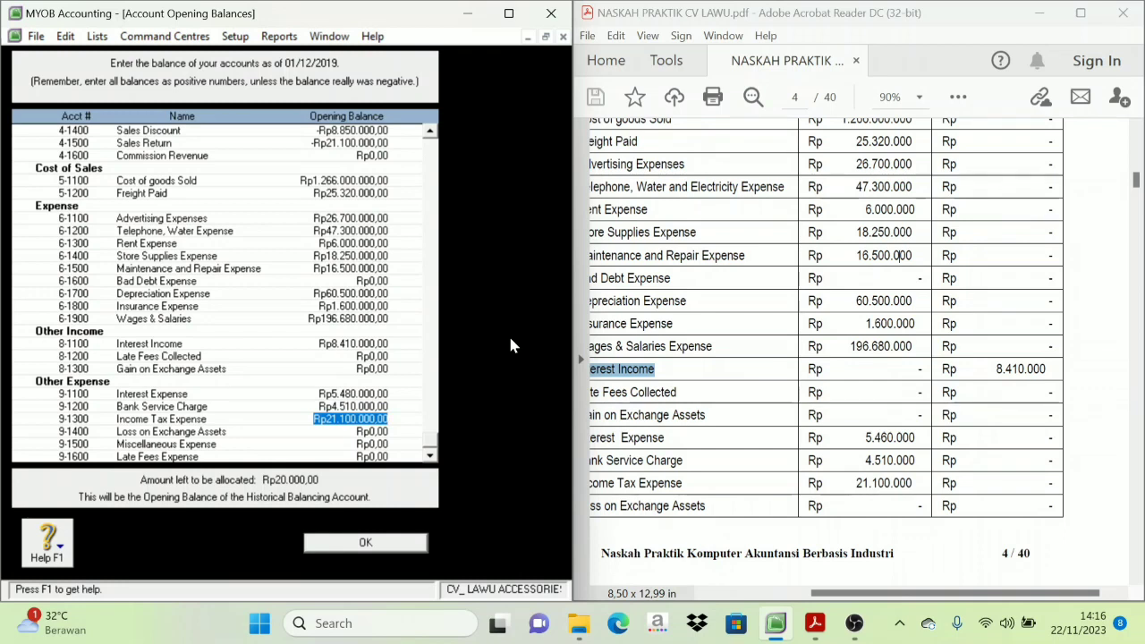
key("Up")
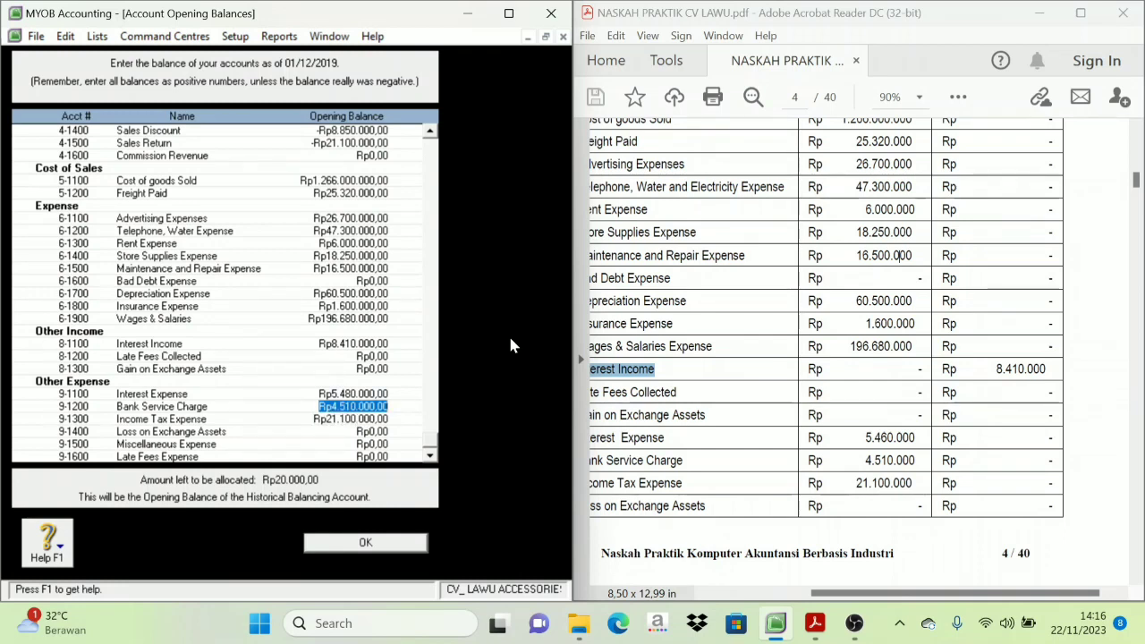
key("Up")
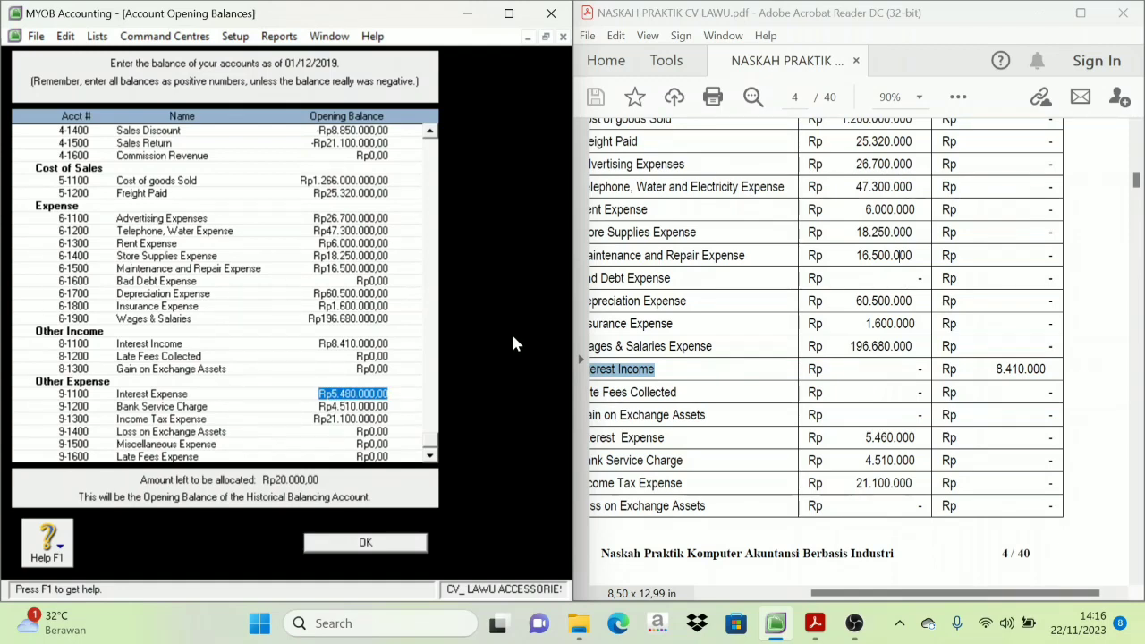
key("Right")
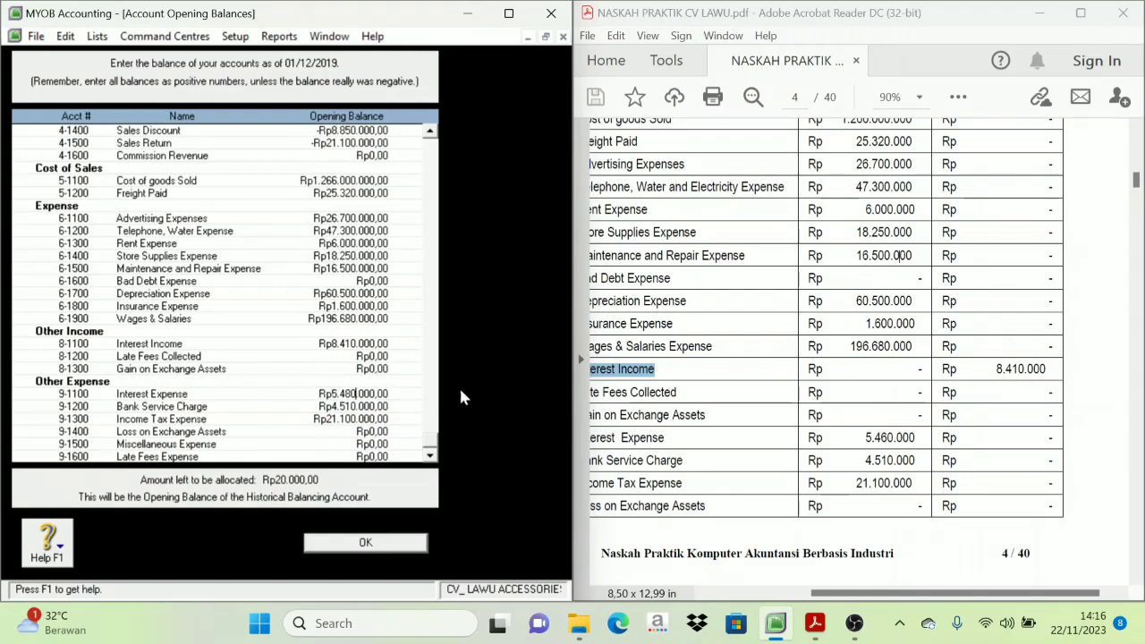
key("Left")
key("Left")
key("Left")
key("Left")
key("Left")
key("Left")
key("Left")
key("BackSpace")
key("BackSpace")
type("6")
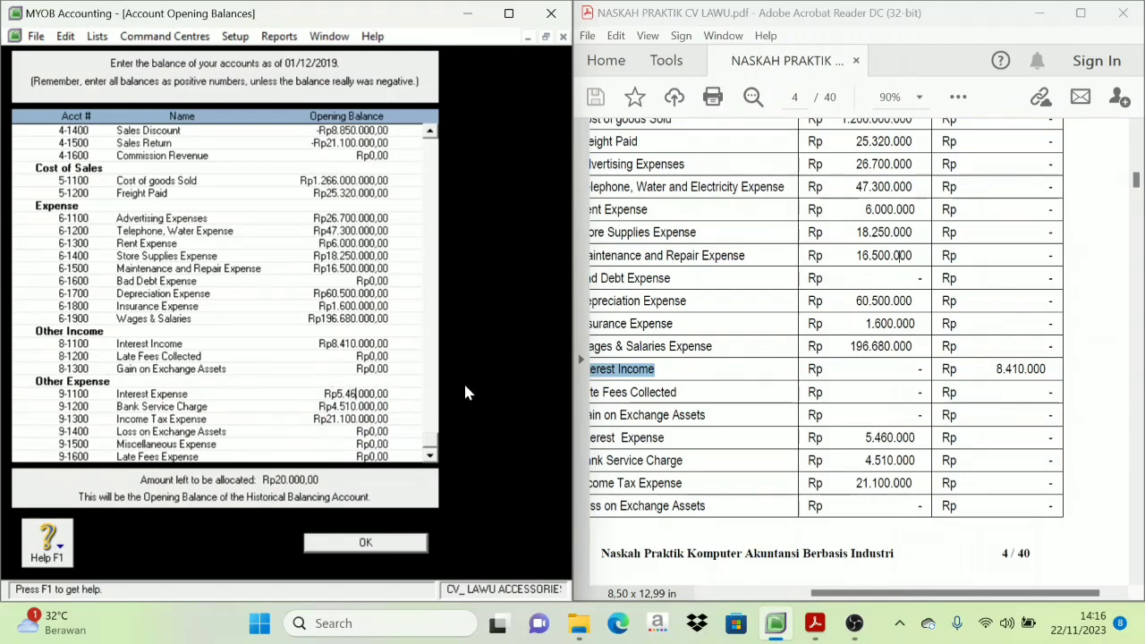
key("Tab")
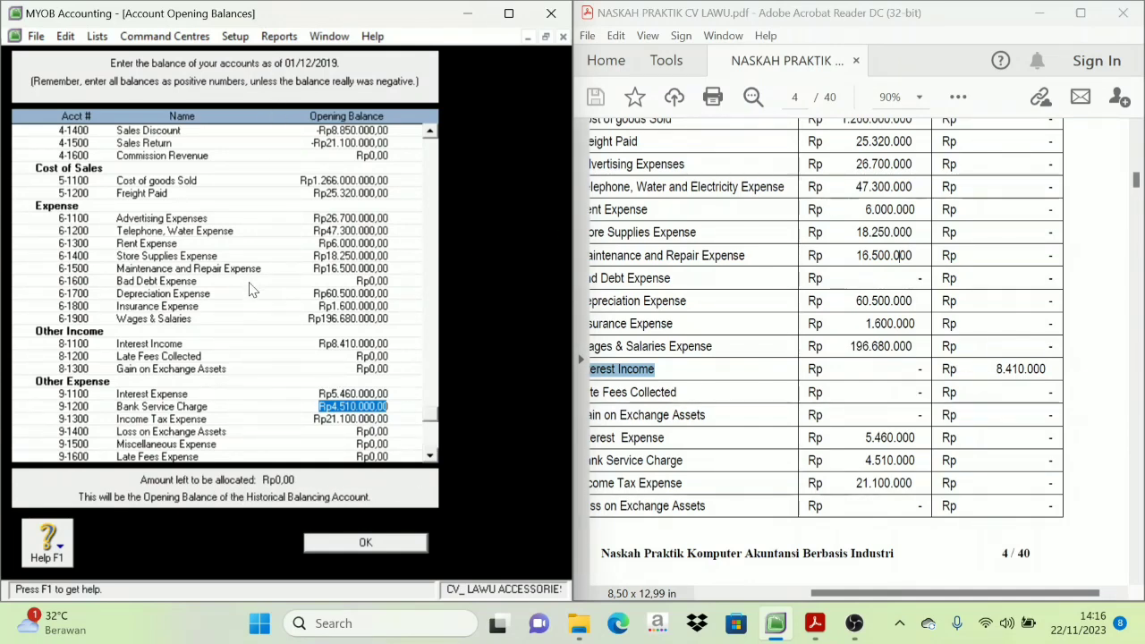
Step: Review the account opening balances against the trial balance, maximize the accounting window, and confirm the balances
scroll(253, 295, "up", 15)
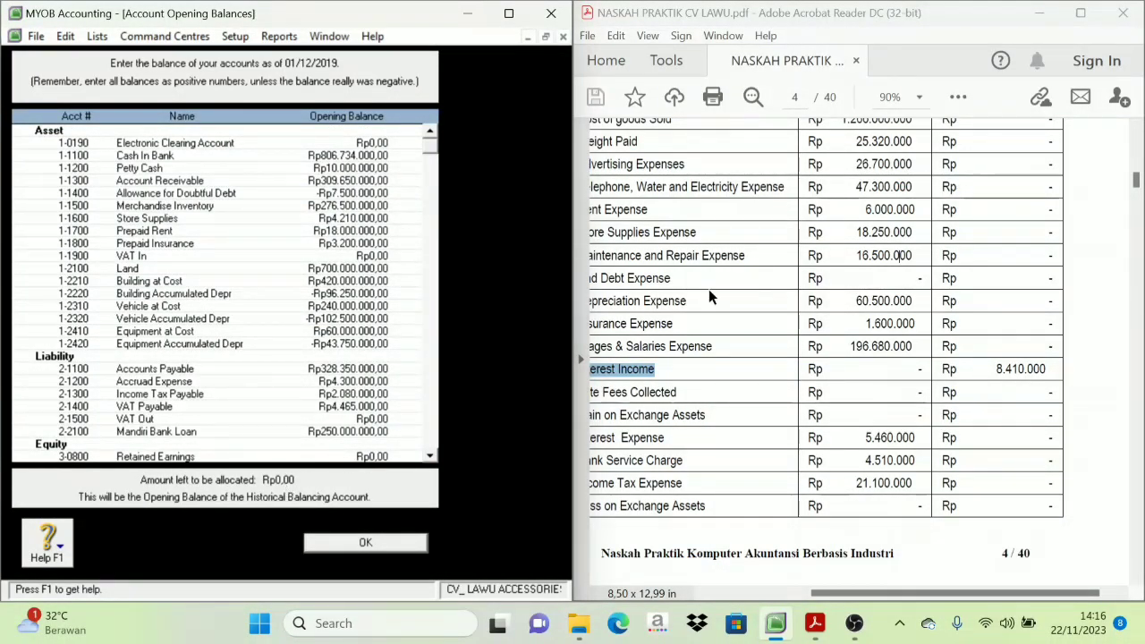
scroll(709, 297, "up", 2)
scroll(829, 340, "down", 3)
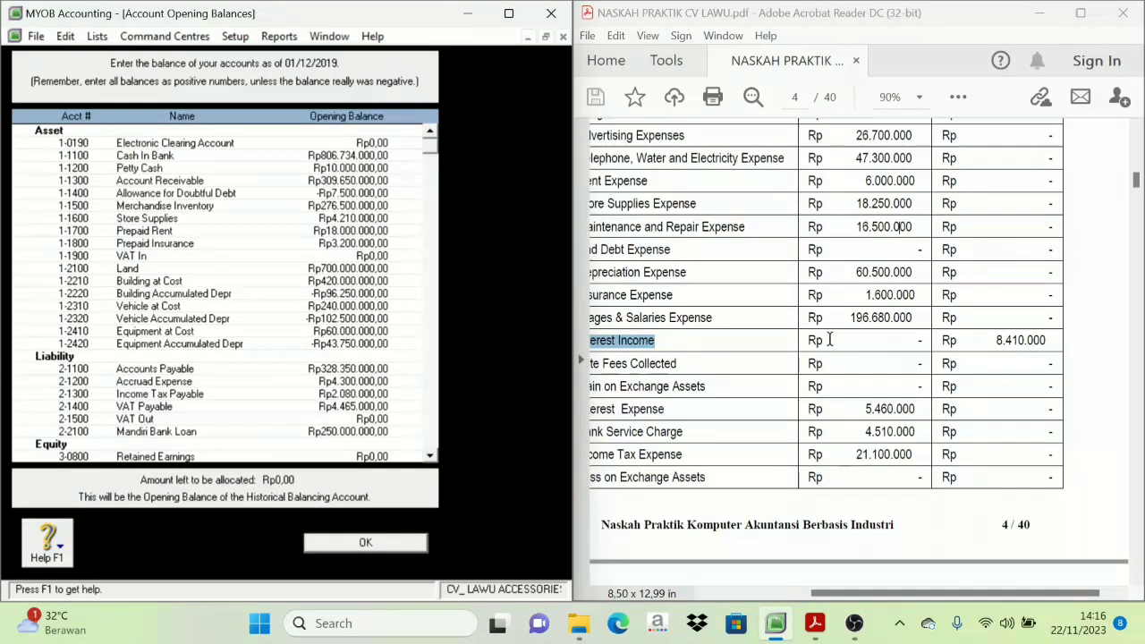
scroll(830, 340, "up", 2)
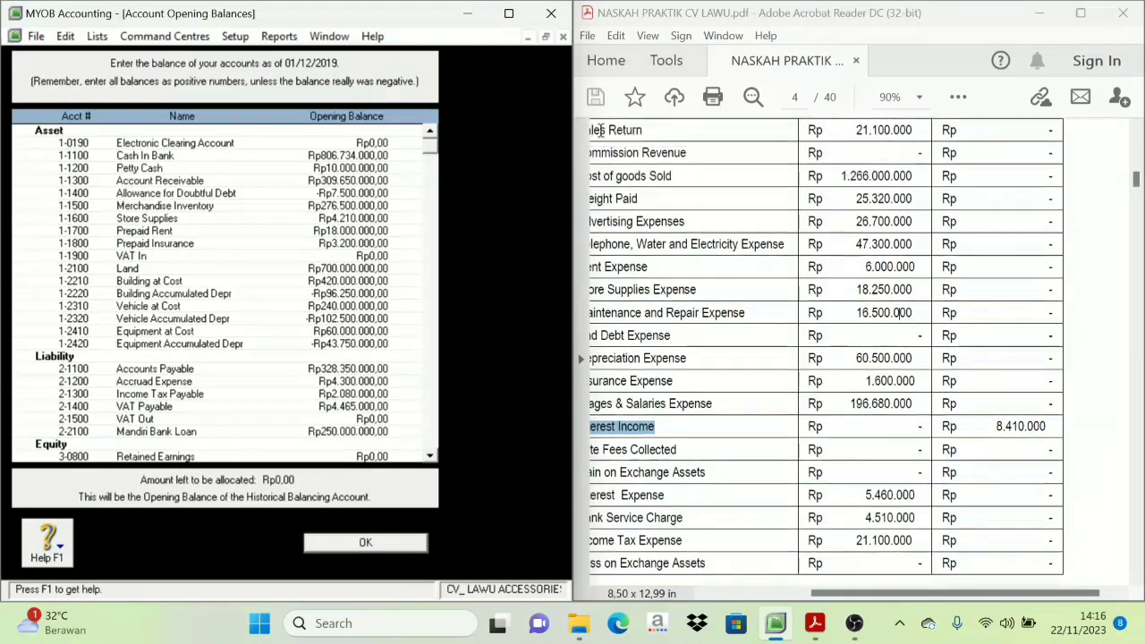
left_click(509, 13)
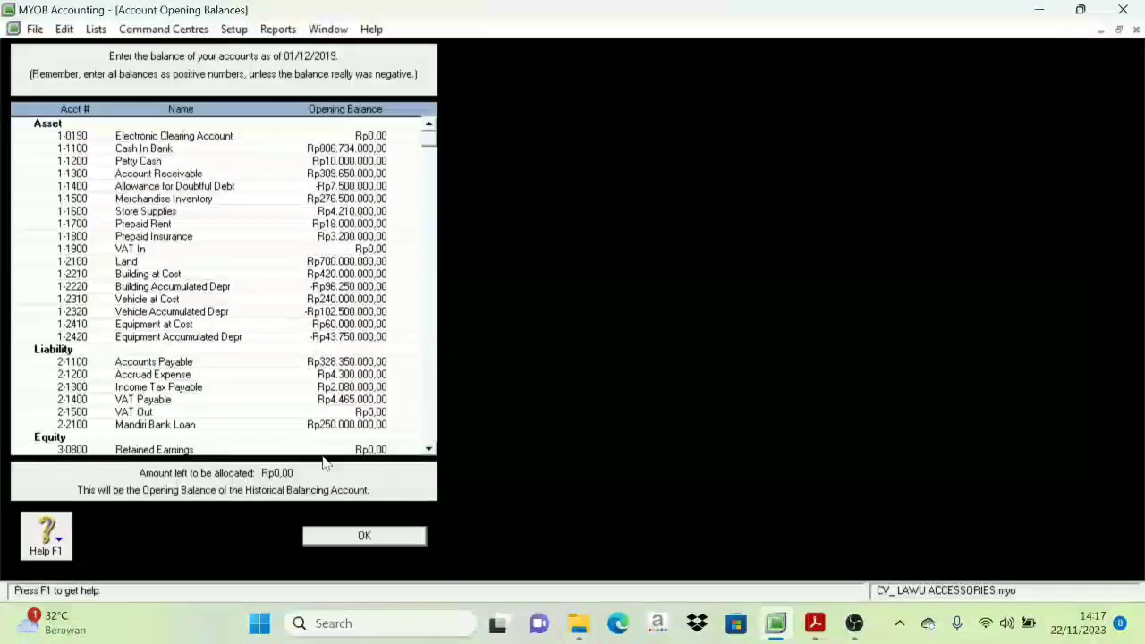
left_click(376, 535)
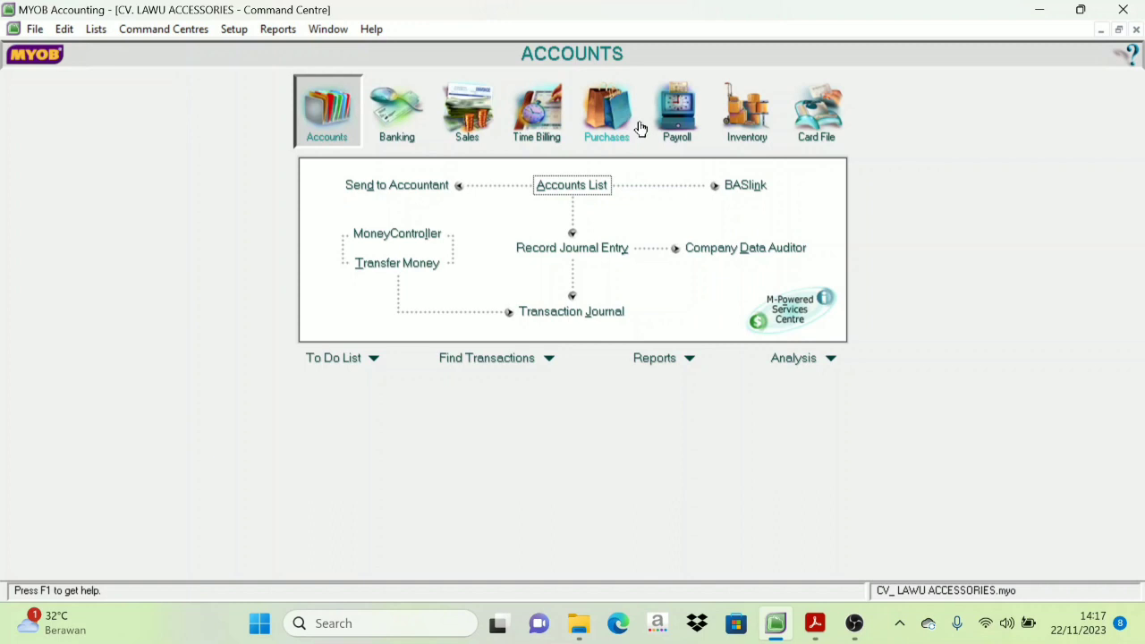
Step: Reopen the account opening balances, check them against the November 30, 2019 trial balance in the PDF, and close them again
left_click(234, 32)
mouse_move(266, 72)
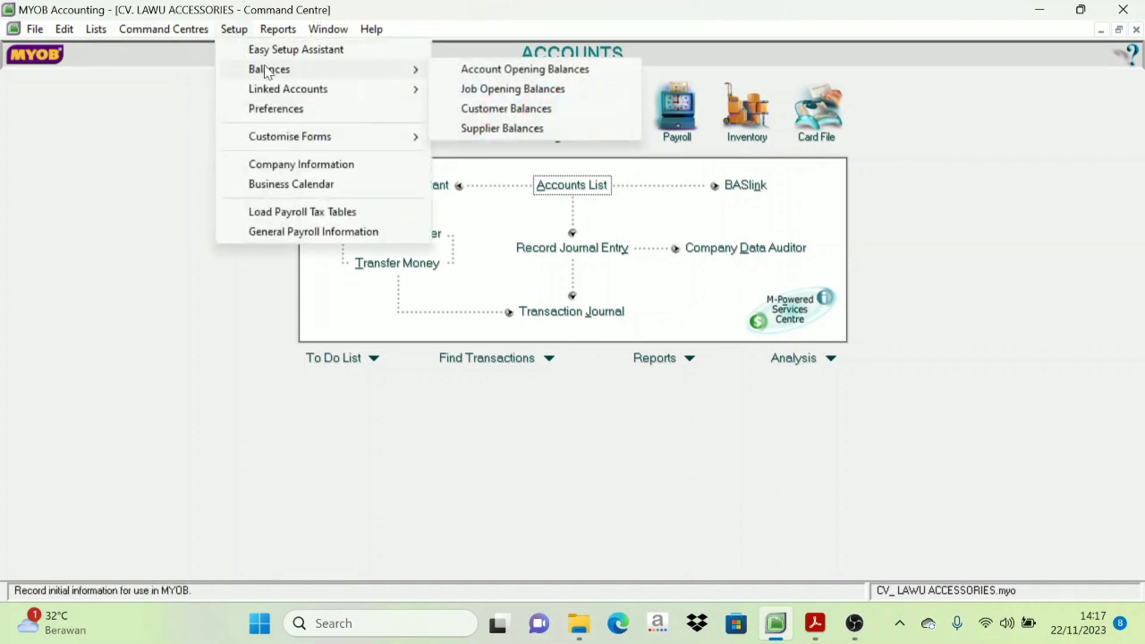
left_click(530, 70)
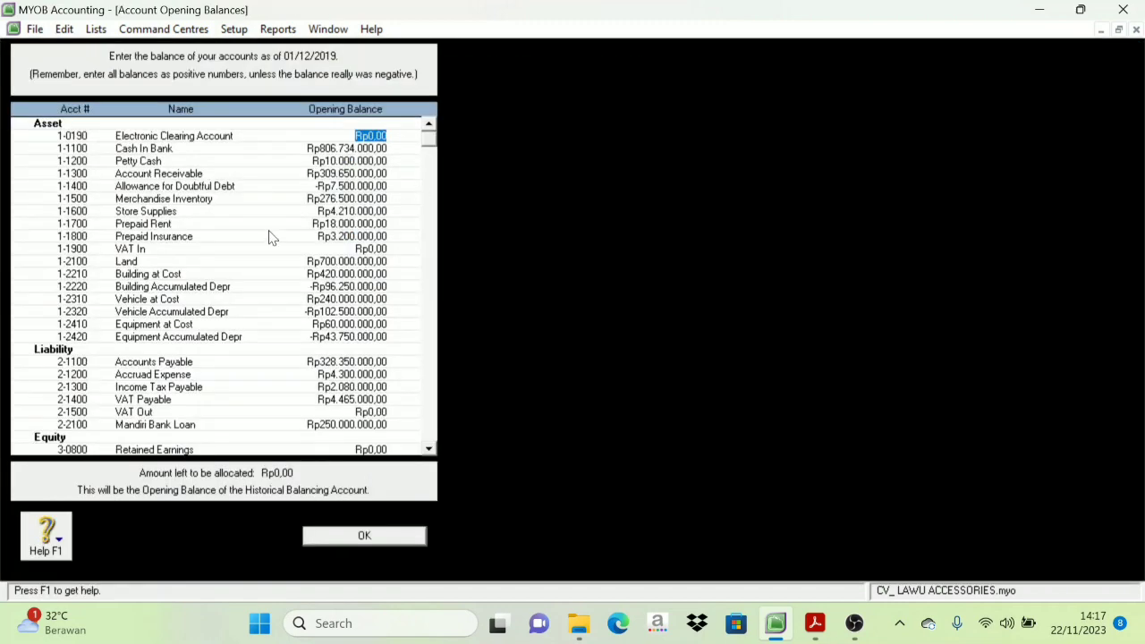
scroll(327, 306, "down", 4)
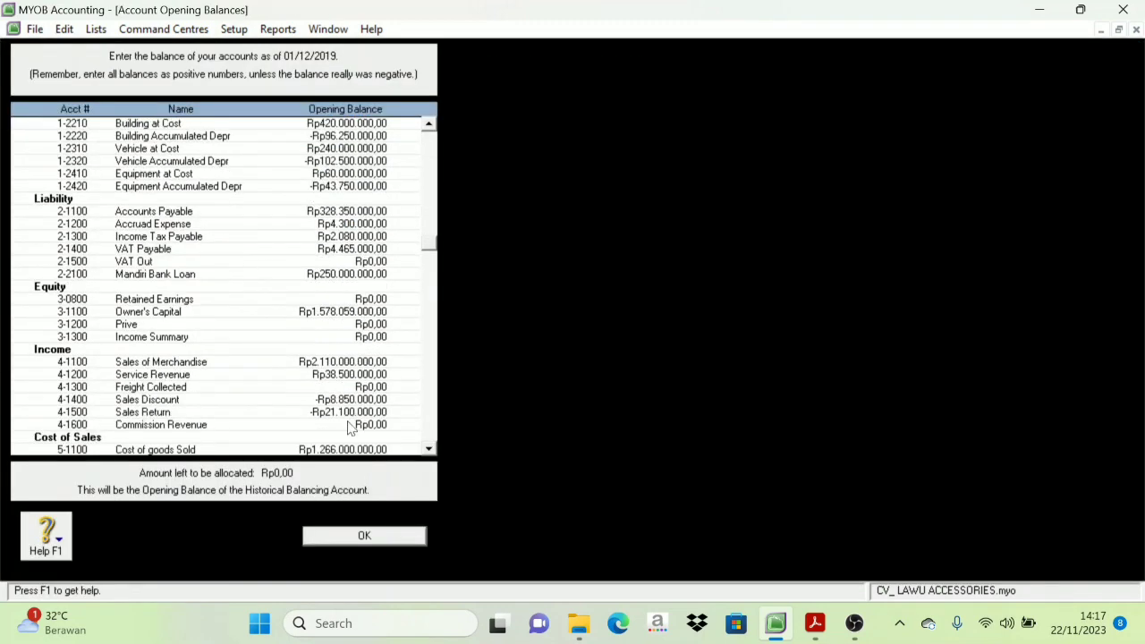
scroll(349, 427, "up", 1)
left_click(815, 623)
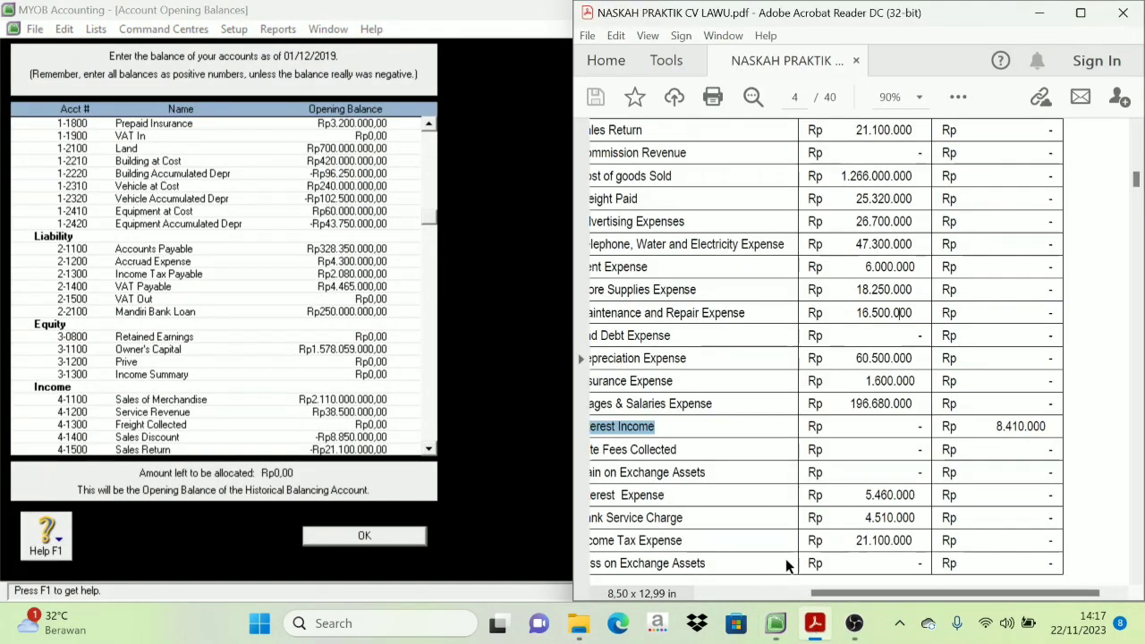
scroll(787, 566, "up", 3)
left_click(1080, 13)
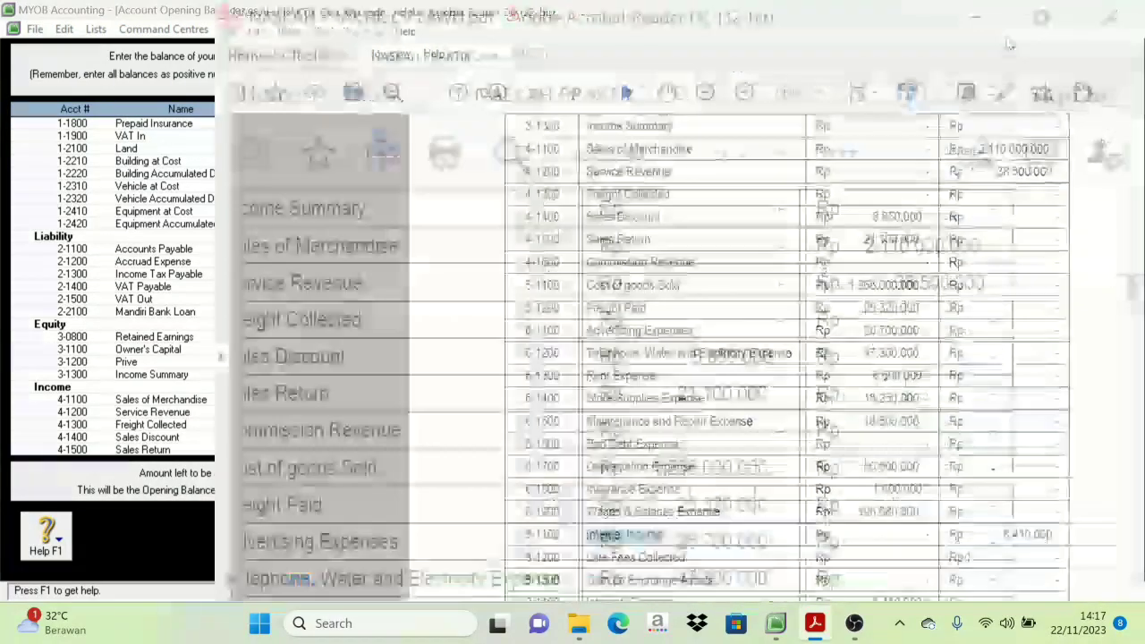
scroll(563, 260, "up", 10)
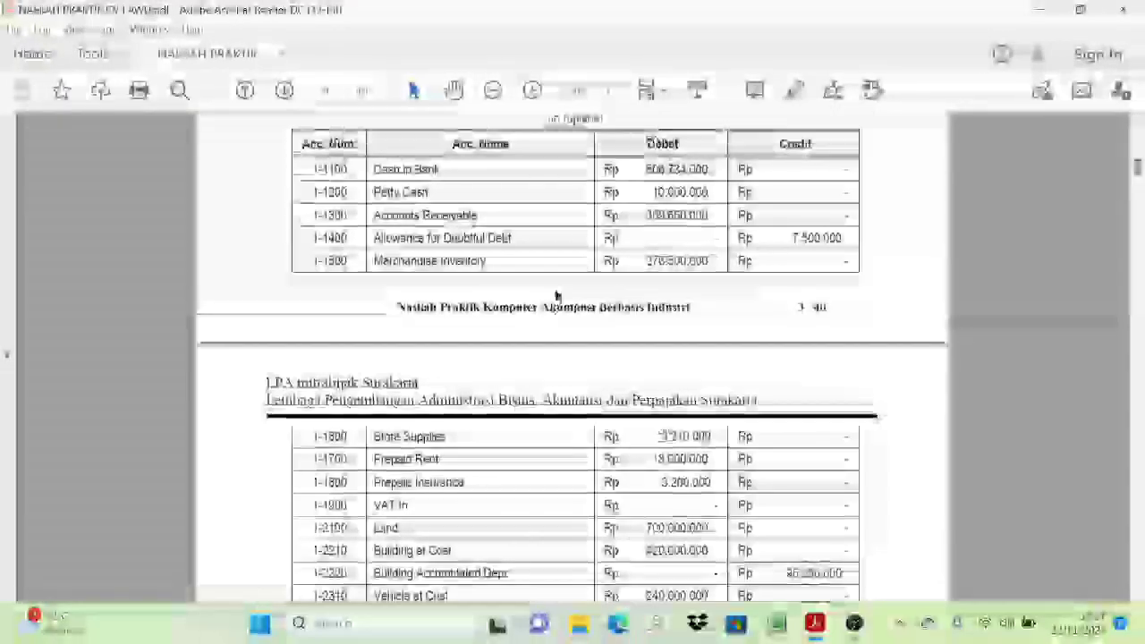
scroll(555, 295, "up", 3)
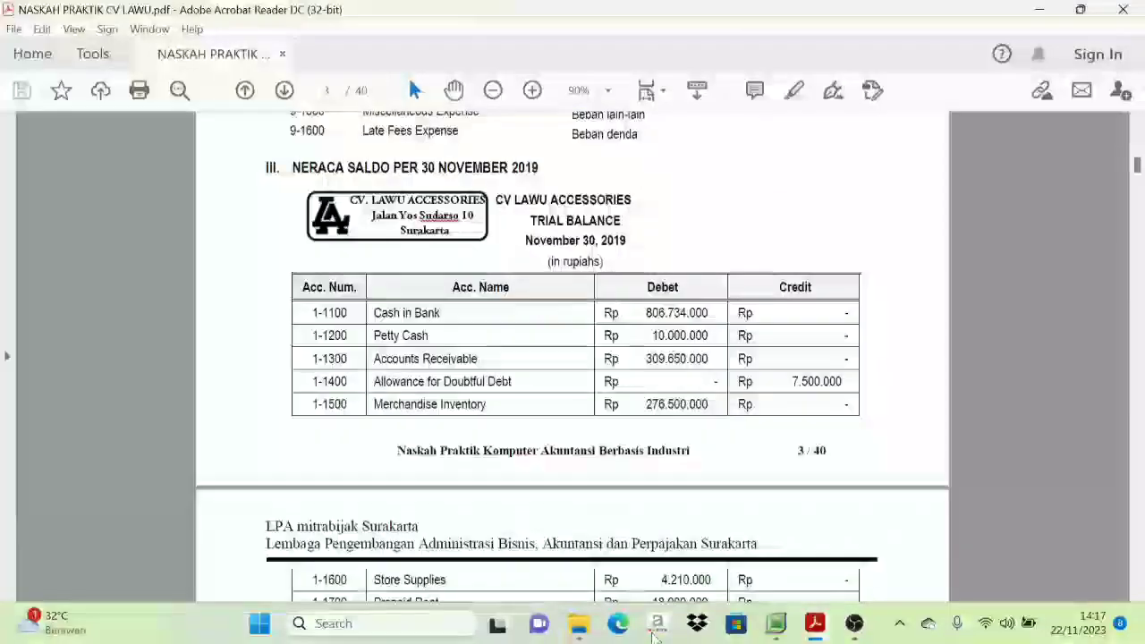
left_click(775, 626)
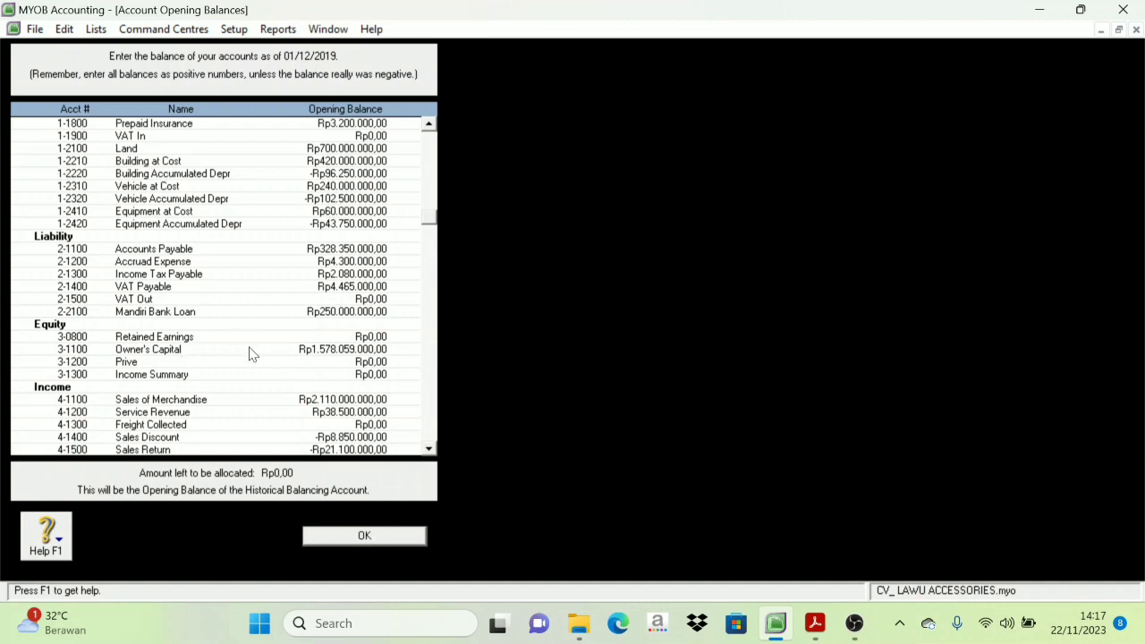
left_click(364, 536)
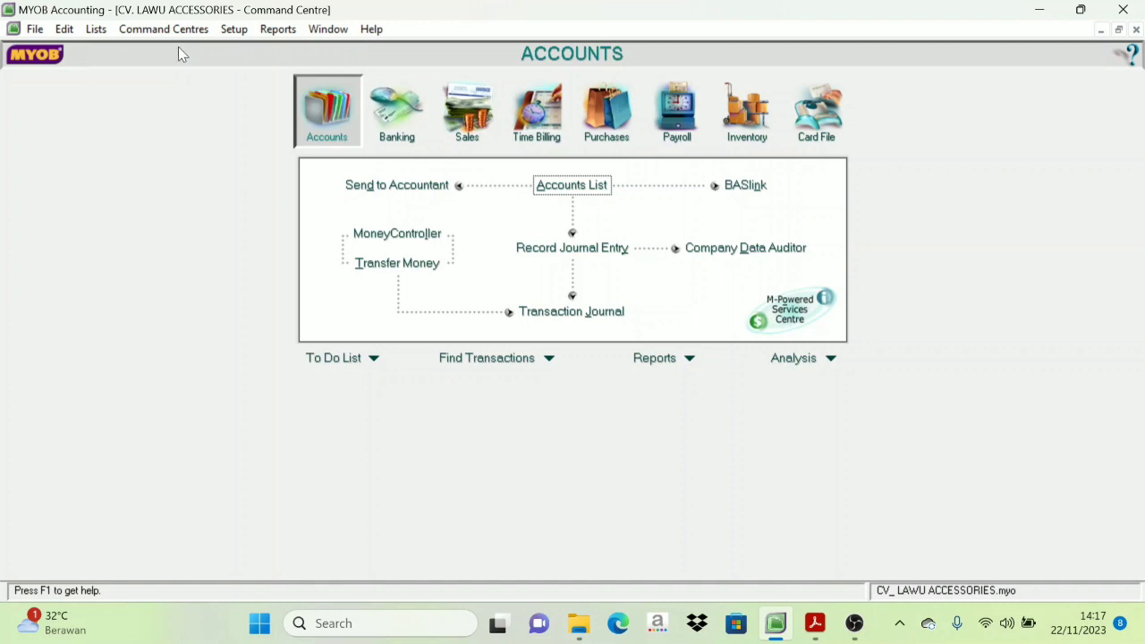
Step: Open the tax code list and delete the PRI (GST Private Use) tax code
left_click(95, 30)
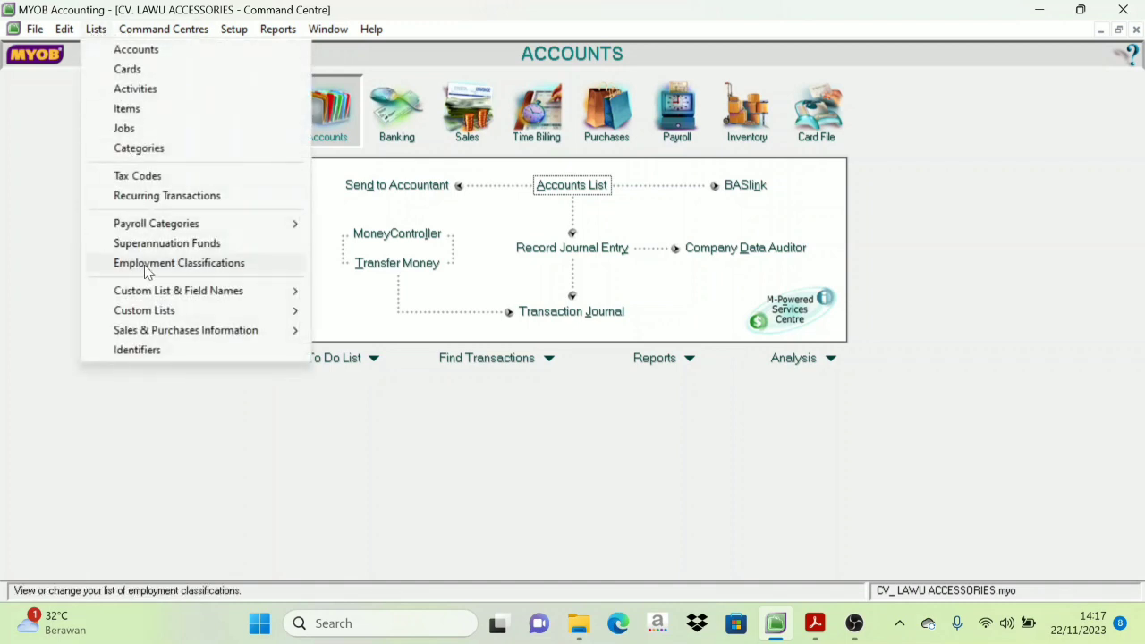
left_click(157, 181)
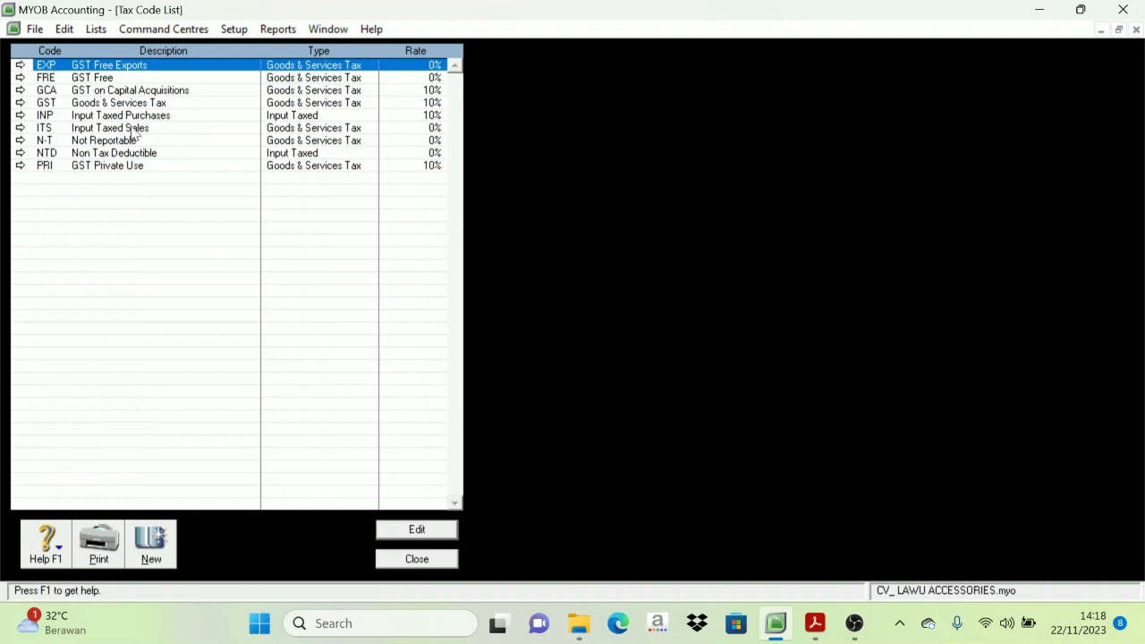
left_click(21, 166)
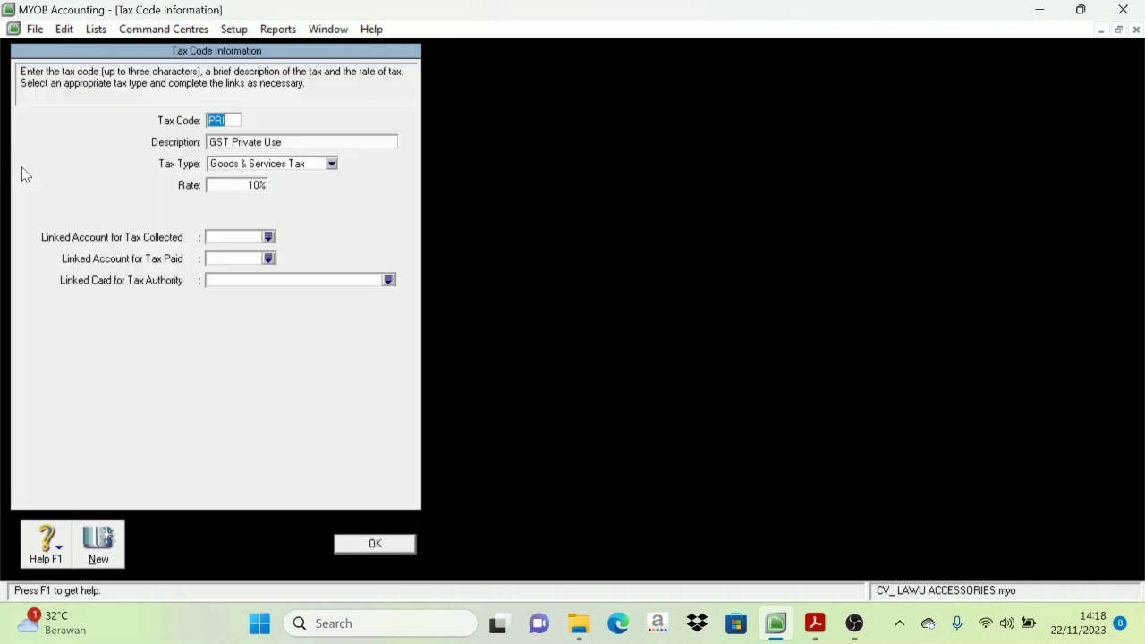
right_click(124, 111)
left_click(139, 120)
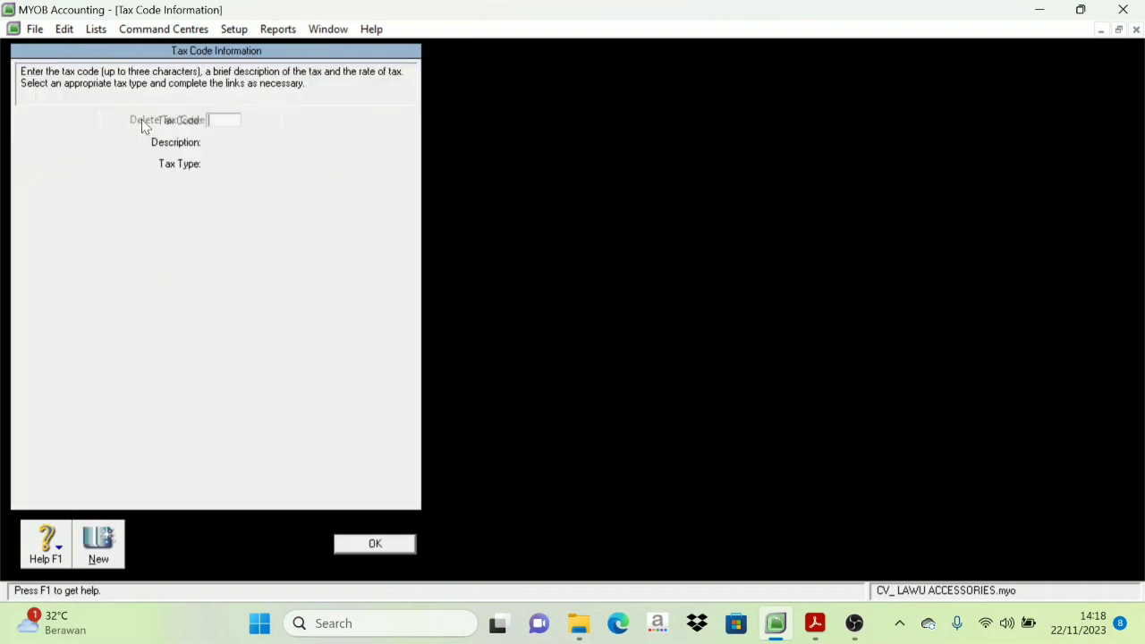
left_click(388, 547)
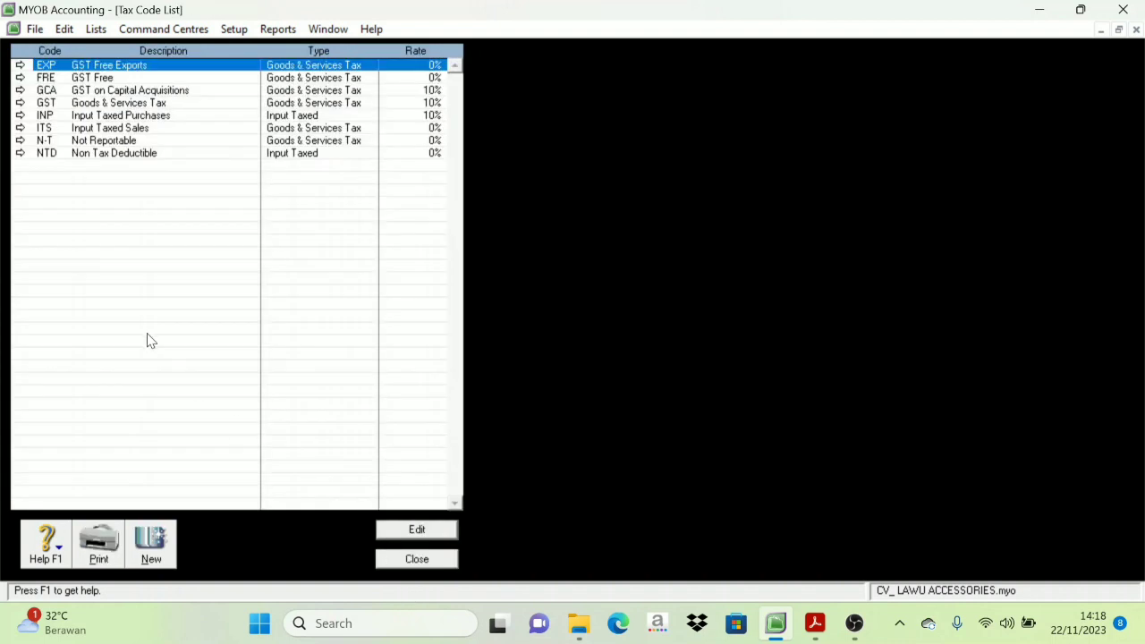
Step: Delete the NTD (Non Tax Deductible) and ITS (Input Taxed Sales) tax codes
left_click(19, 153)
right_click(86, 106)
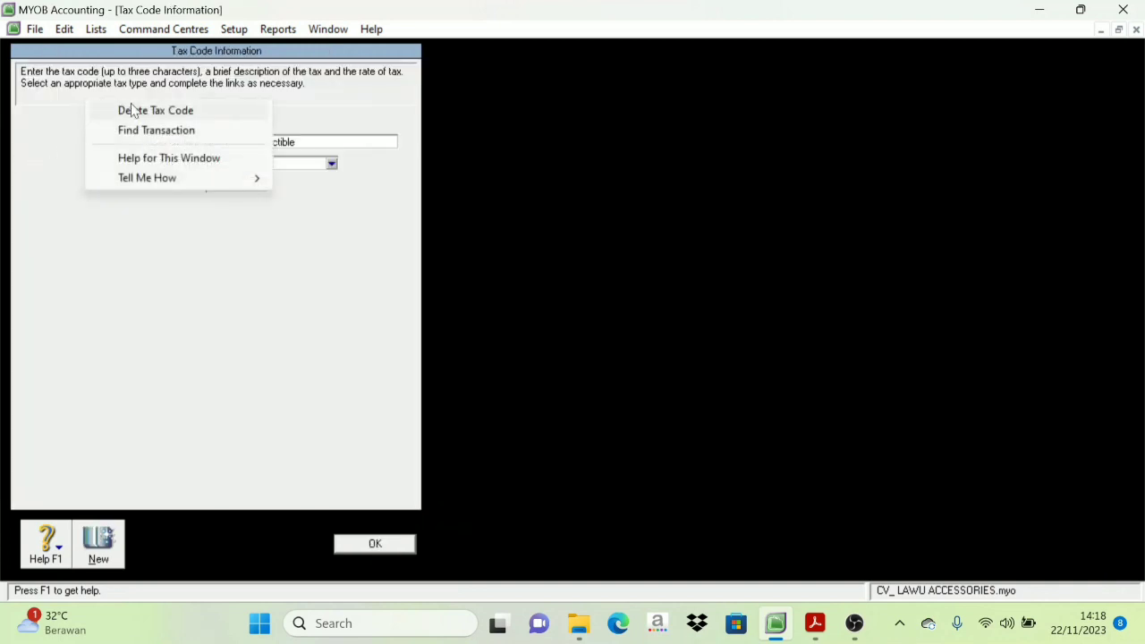
left_click(164, 110)
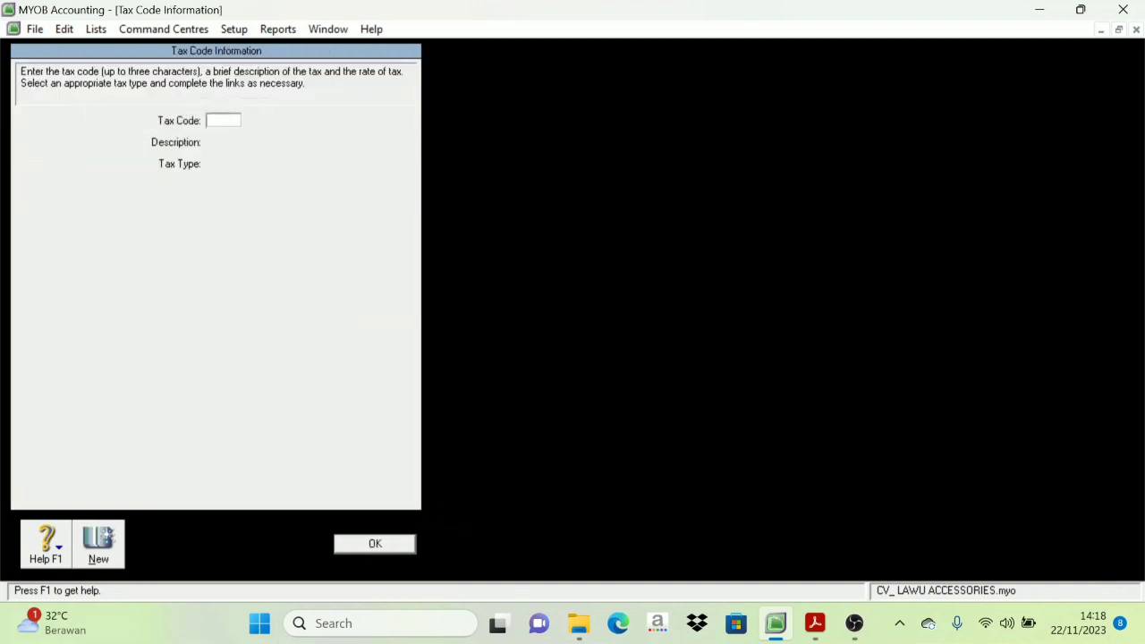
left_click(376, 544)
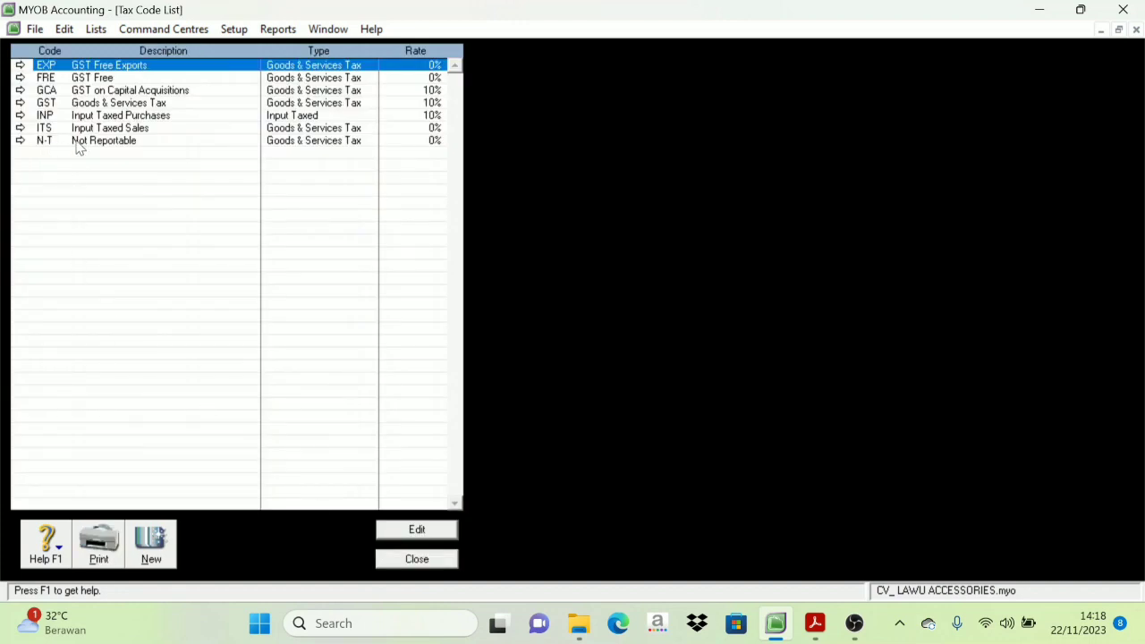
left_click(21, 129)
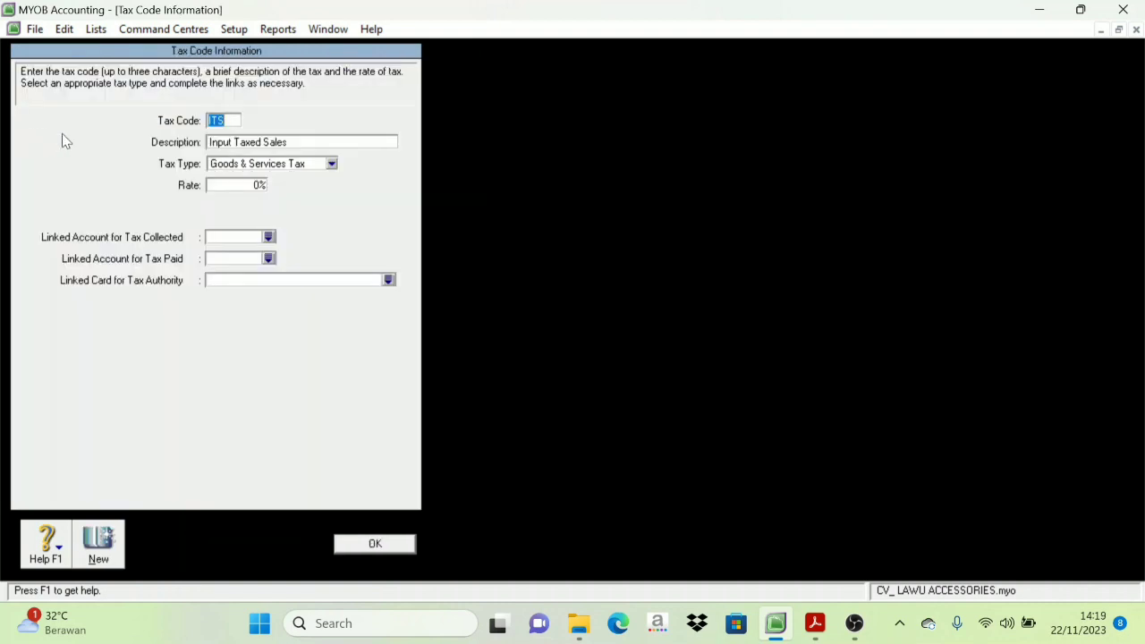
right_click(82, 135)
left_click(94, 146)
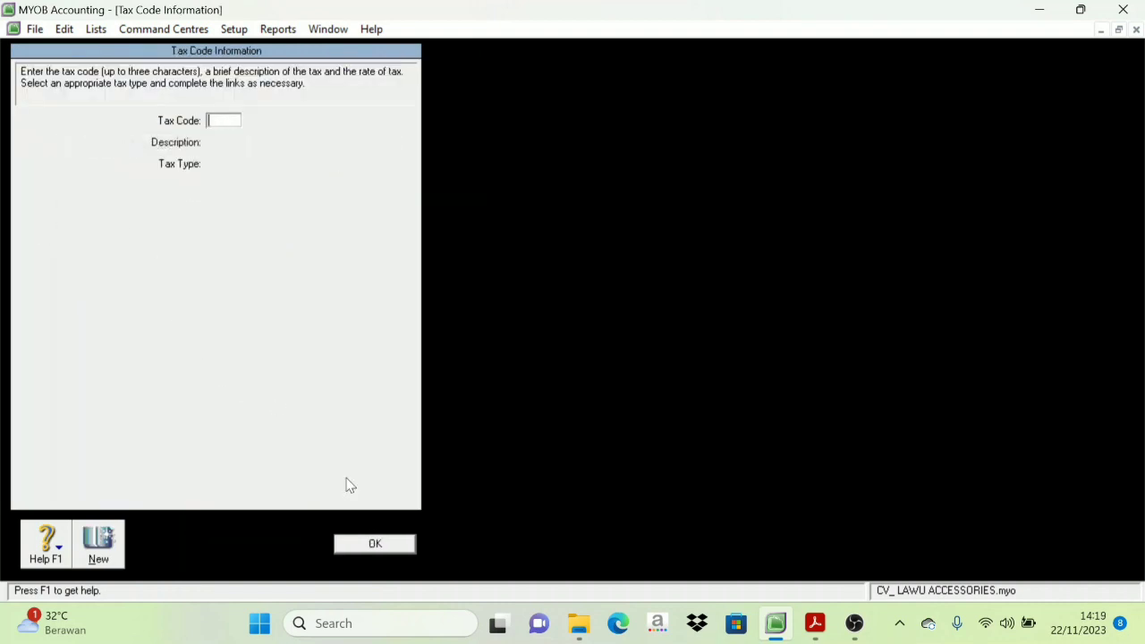
left_click(377, 545)
Step: Delete the INP (Input Taxed Purchases) and GCA (GST on Capital Acquisitions) tax codes
left_click(20, 115)
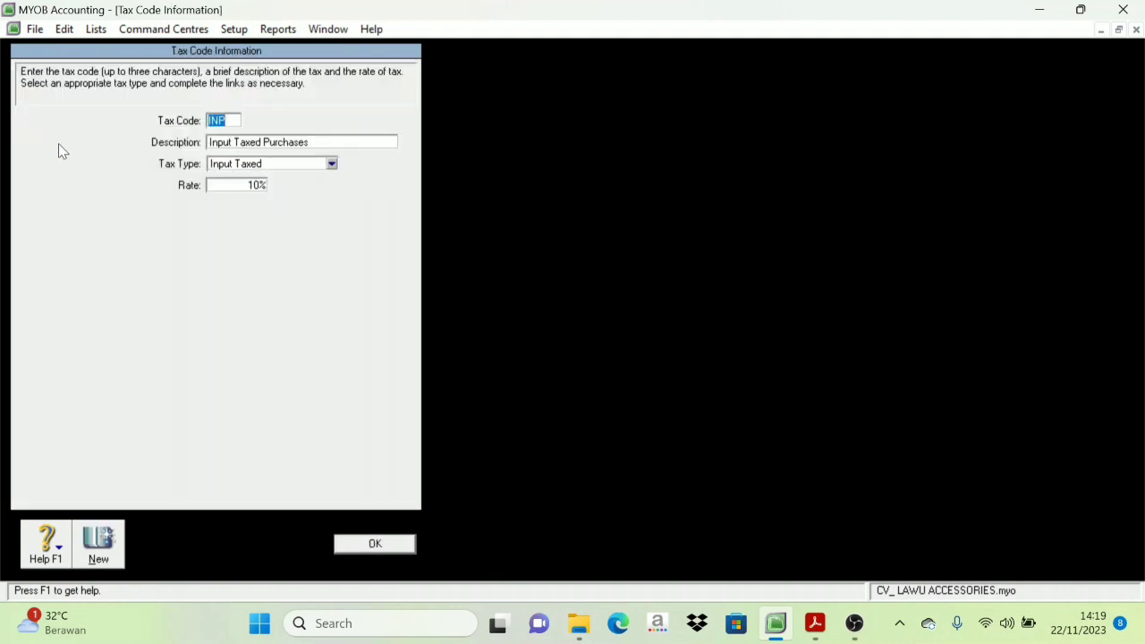
right_click(89, 135)
left_click(134, 145)
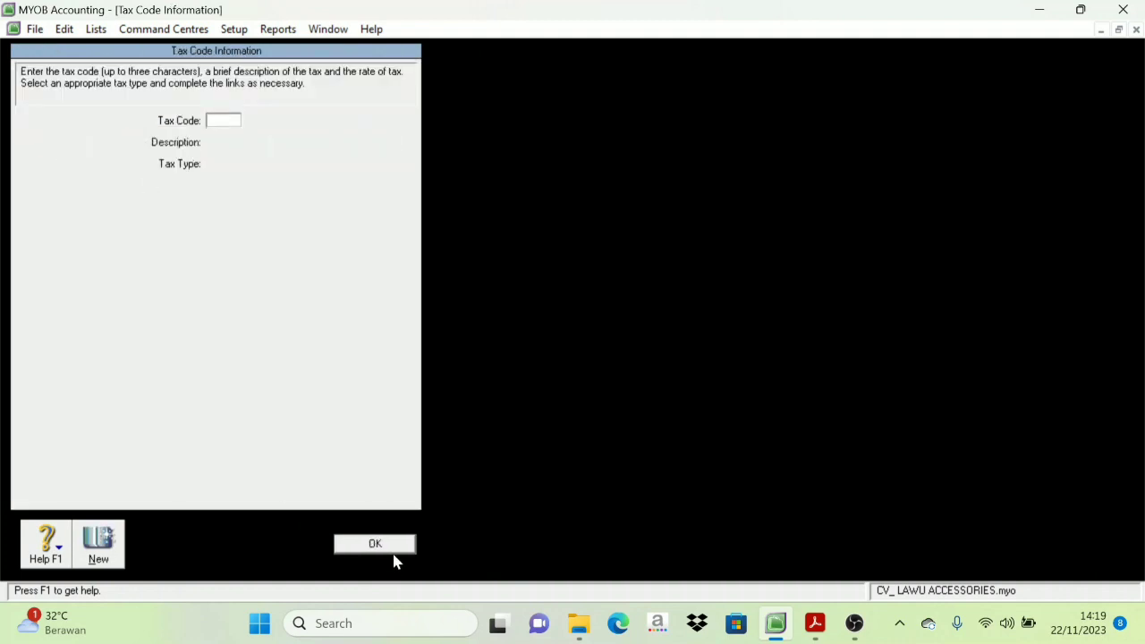
left_click(376, 544)
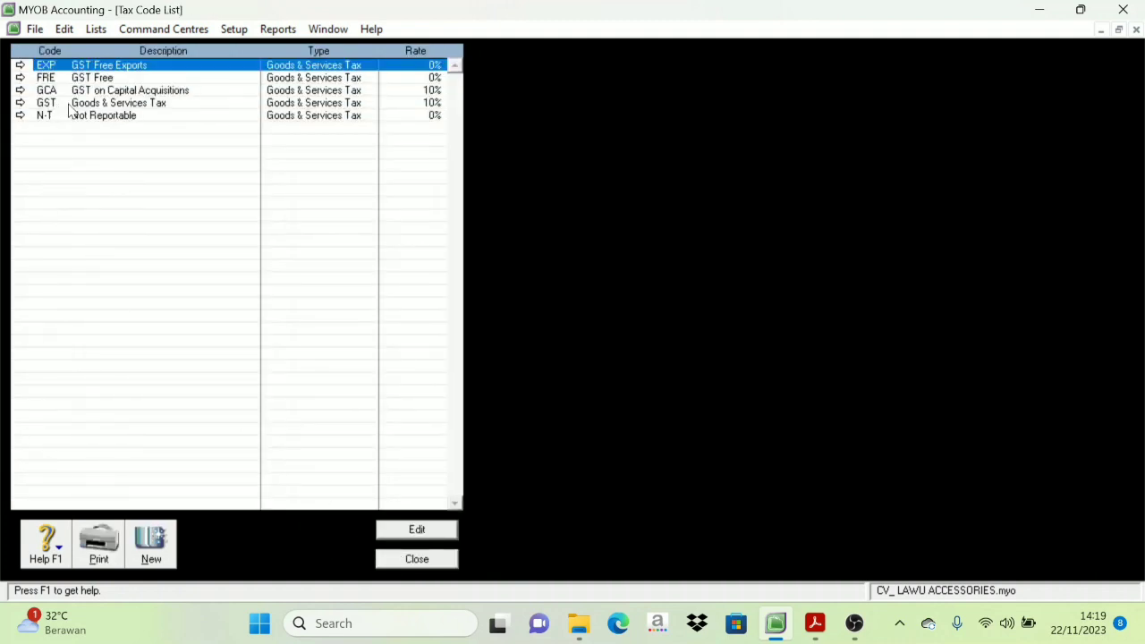
left_click(20, 91)
right_click(75, 129)
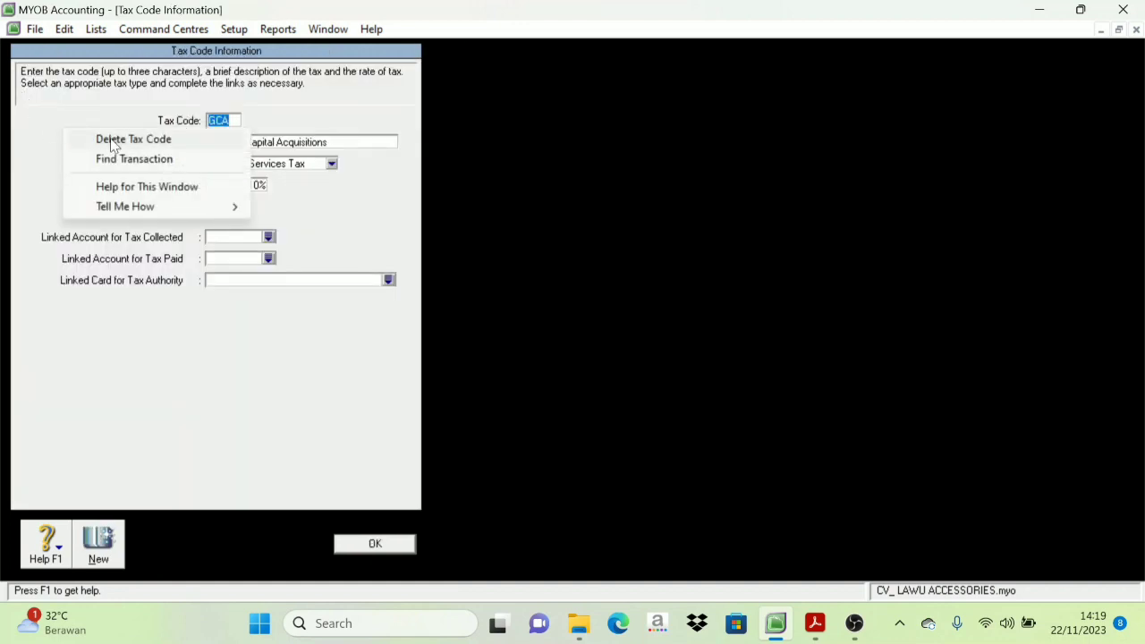
left_click(120, 141)
left_click(374, 545)
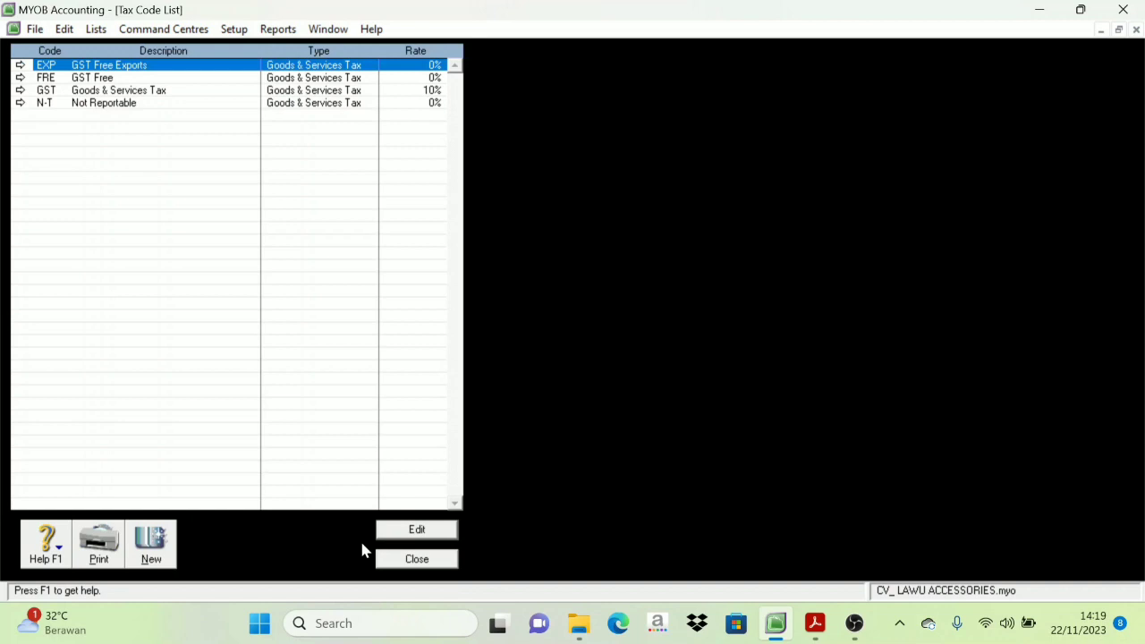
Step: Delete the FRE (GST Free) and EXP (GST Free Exports) tax codes
left_click(19, 79)
right_click(98, 135)
left_click(125, 146)
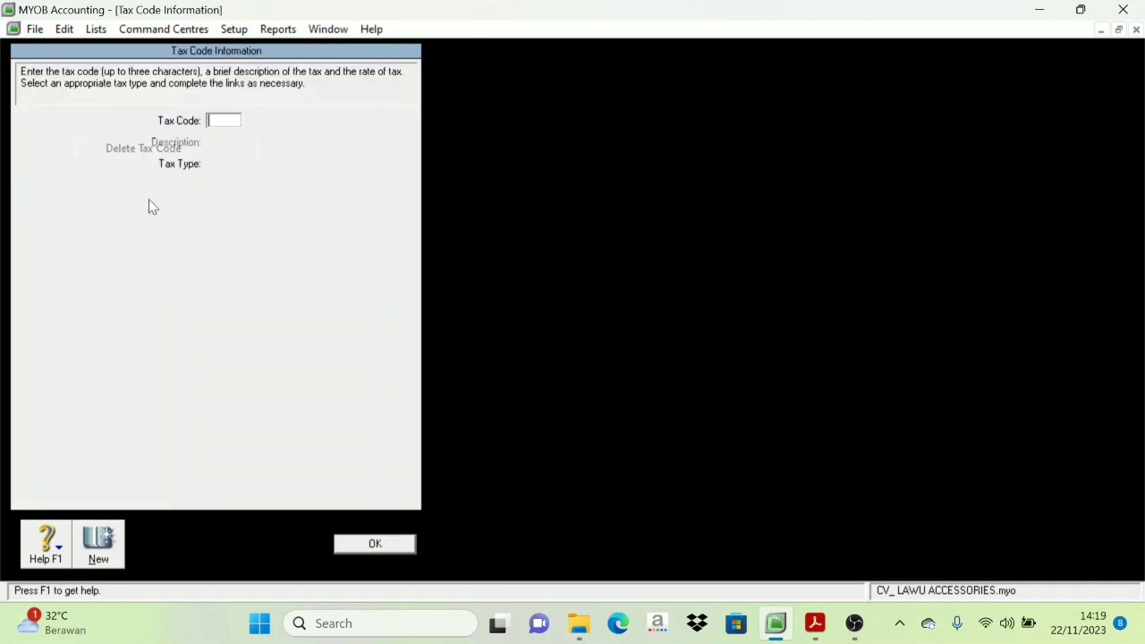
left_click(374, 540)
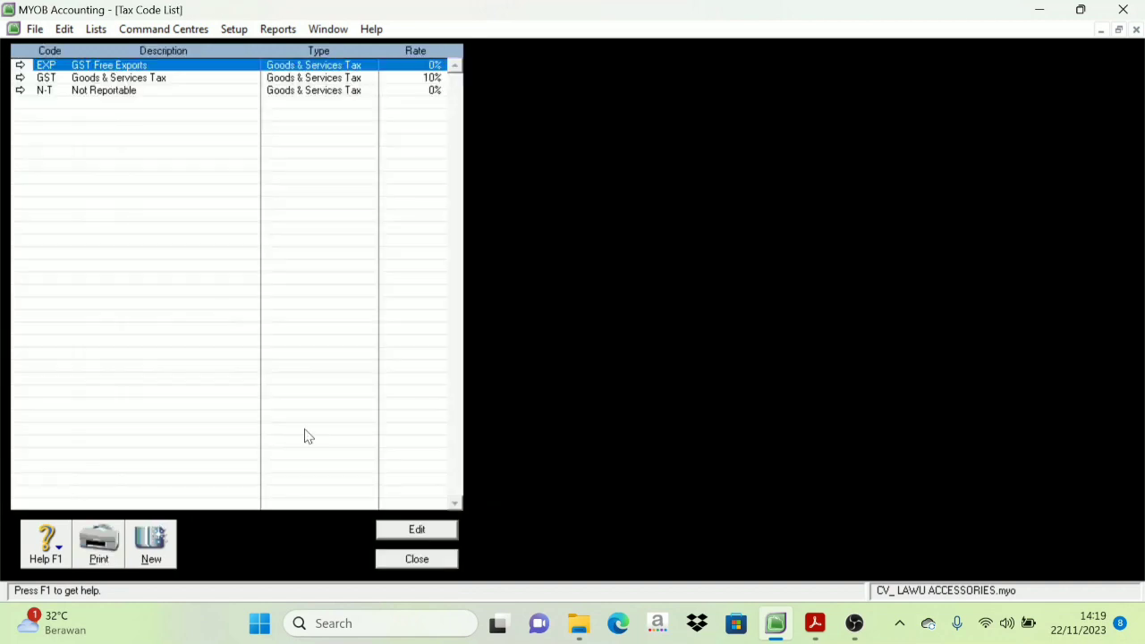
left_click(22, 66)
right_click(52, 122)
left_click(90, 134)
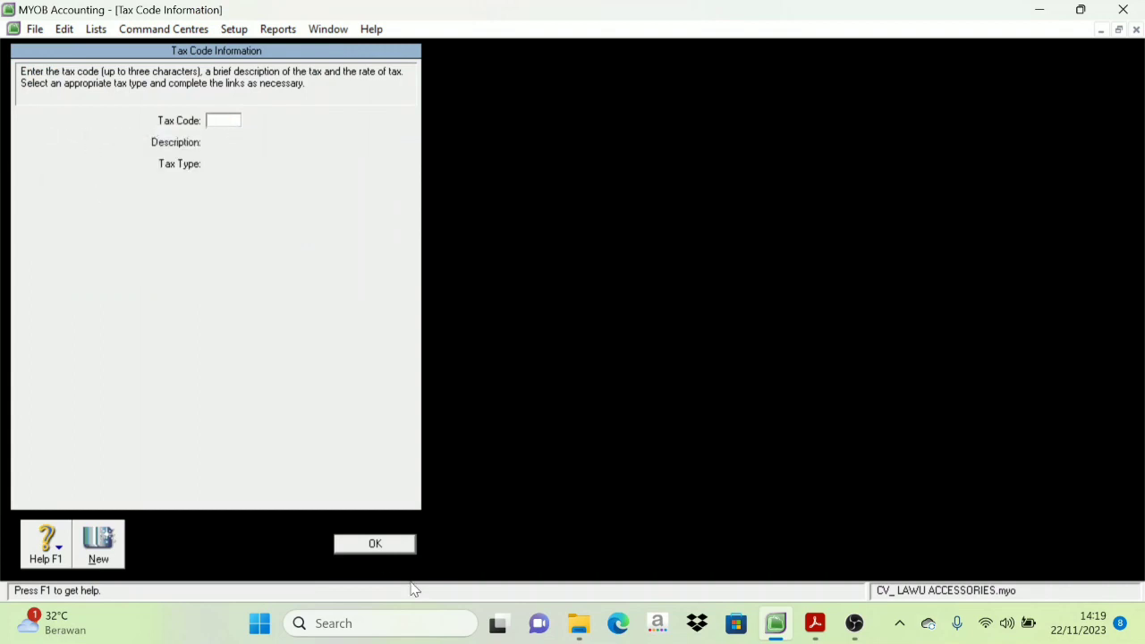
left_click(375, 543)
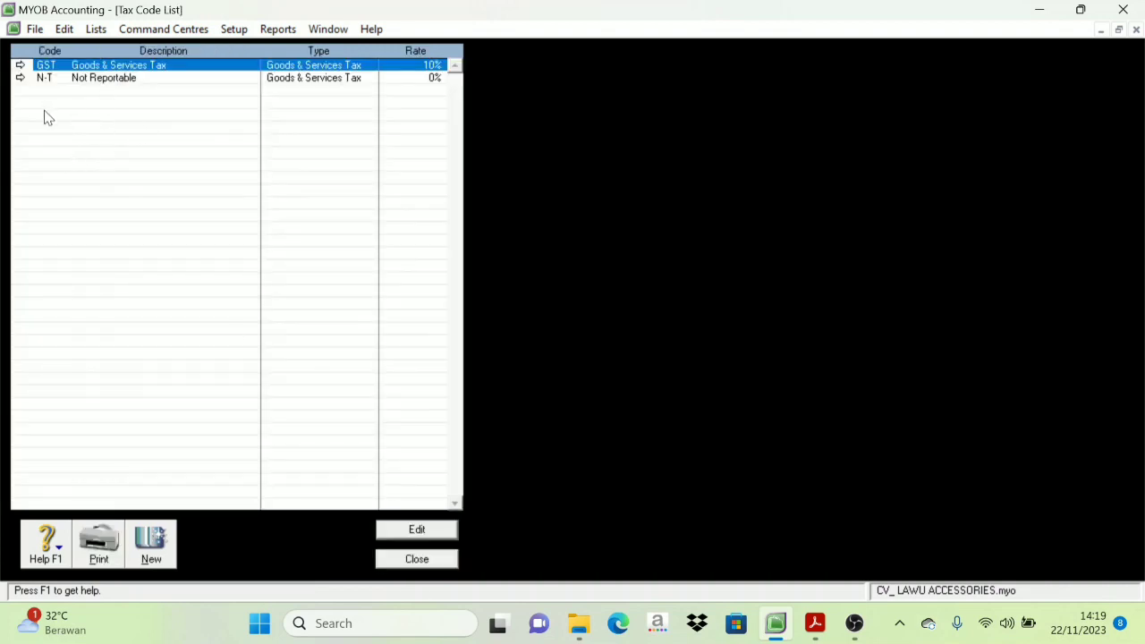
Step: Open the GST tax code for editing and check the account list in the CV Lawu PDF for the VAT accounts
left_click(20, 66)
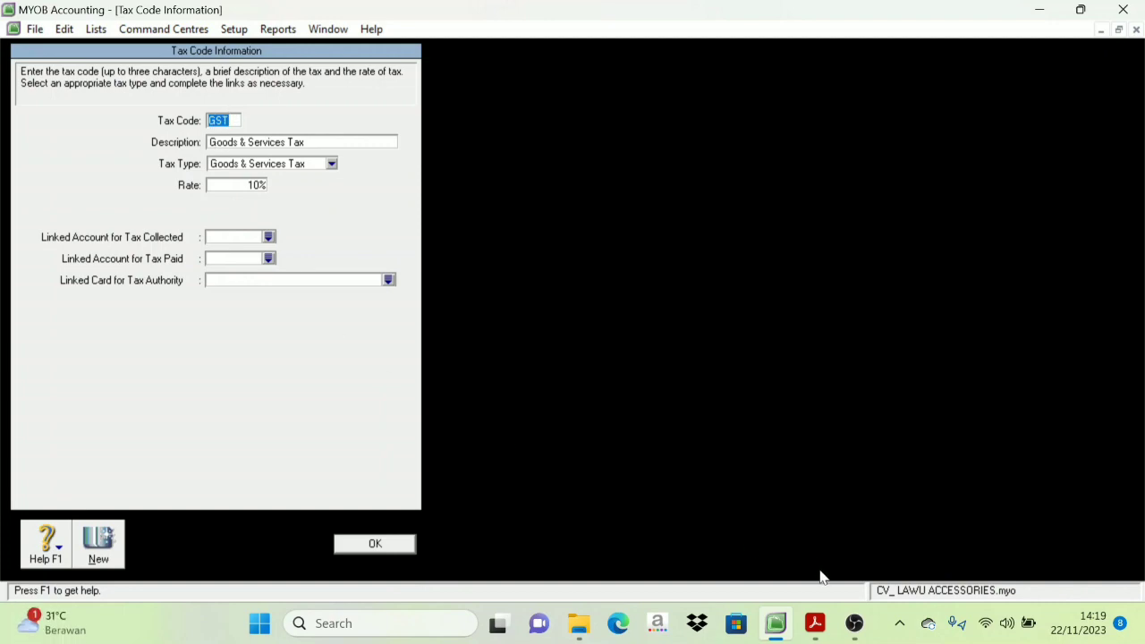
left_click(815, 623)
scroll(461, 290, "up", 3)
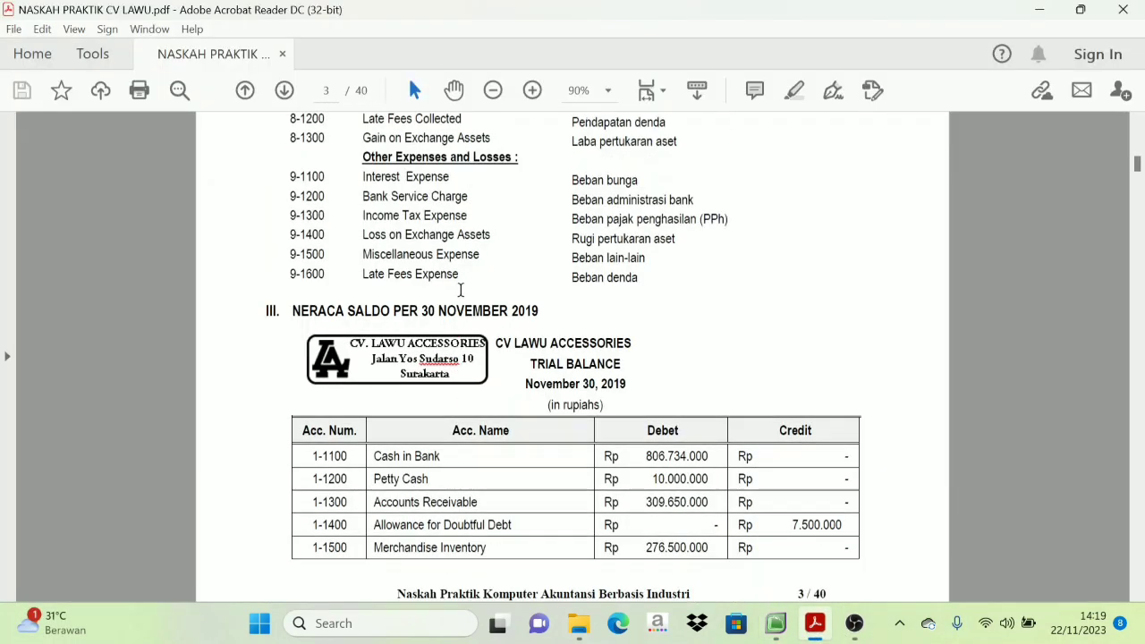
scroll(461, 289, "up", 10)
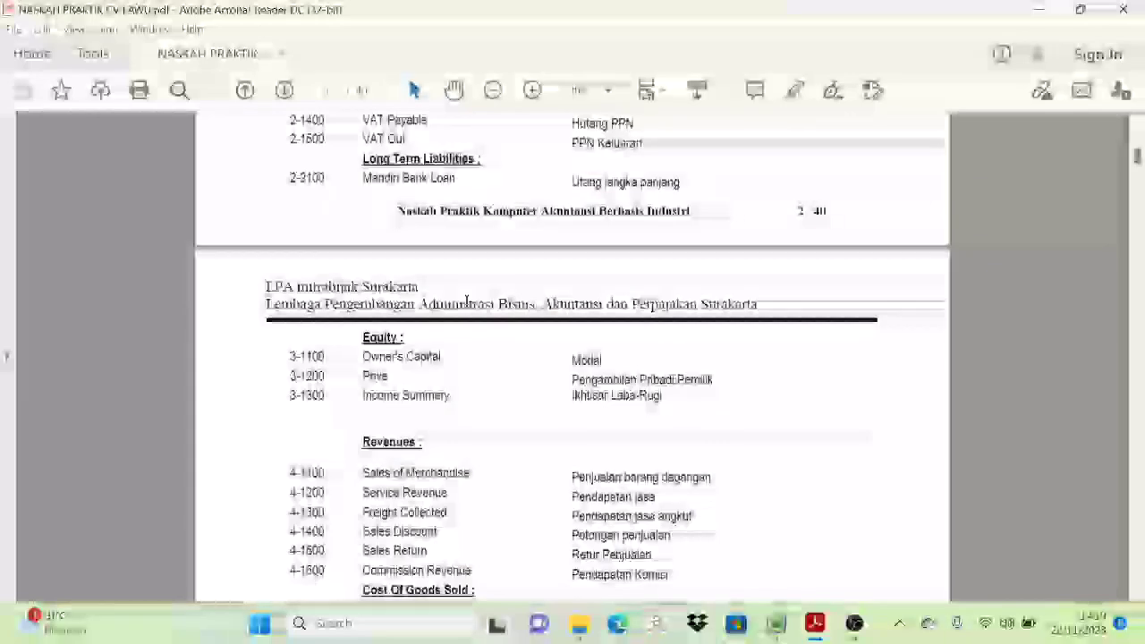
scroll(467, 300, "up", 10)
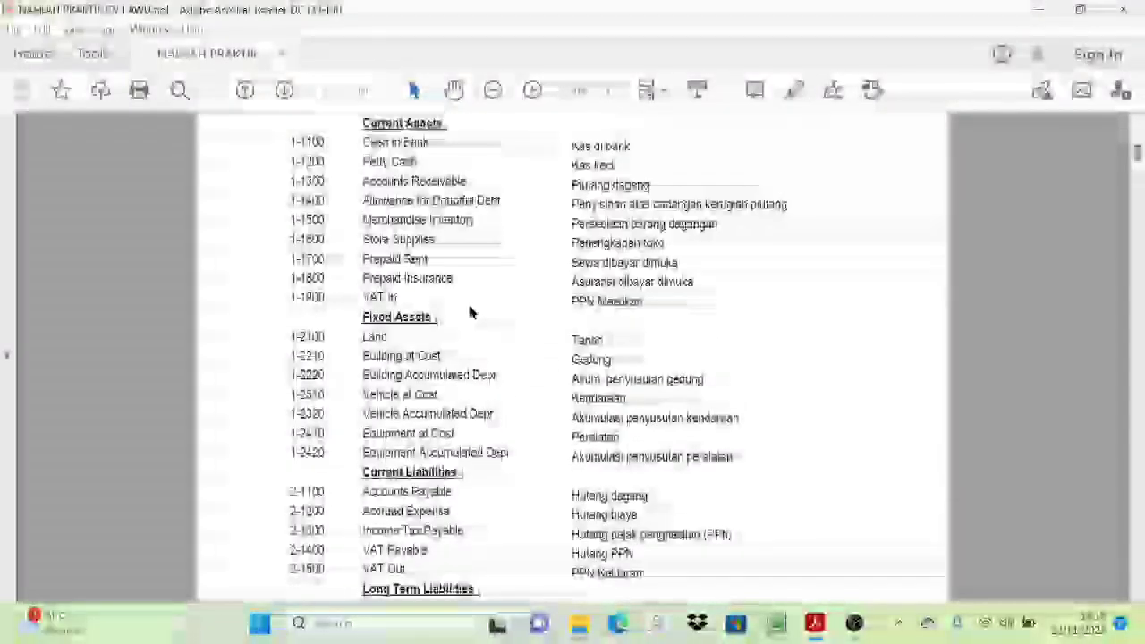
scroll(397, 298, "down", 1)
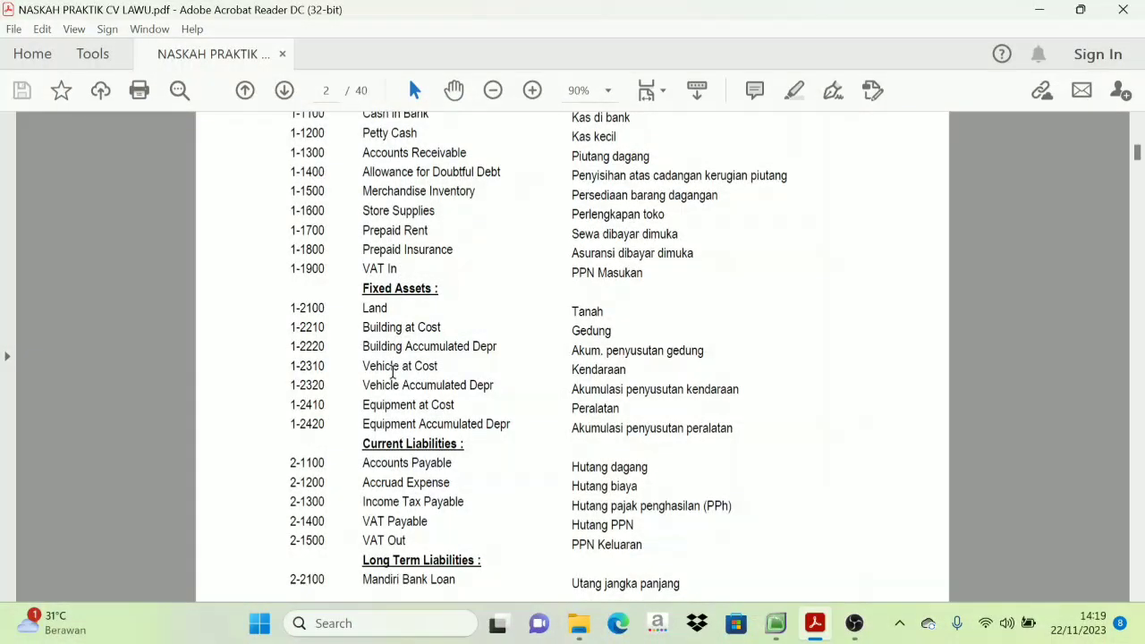
scroll(387, 350, "down", 3)
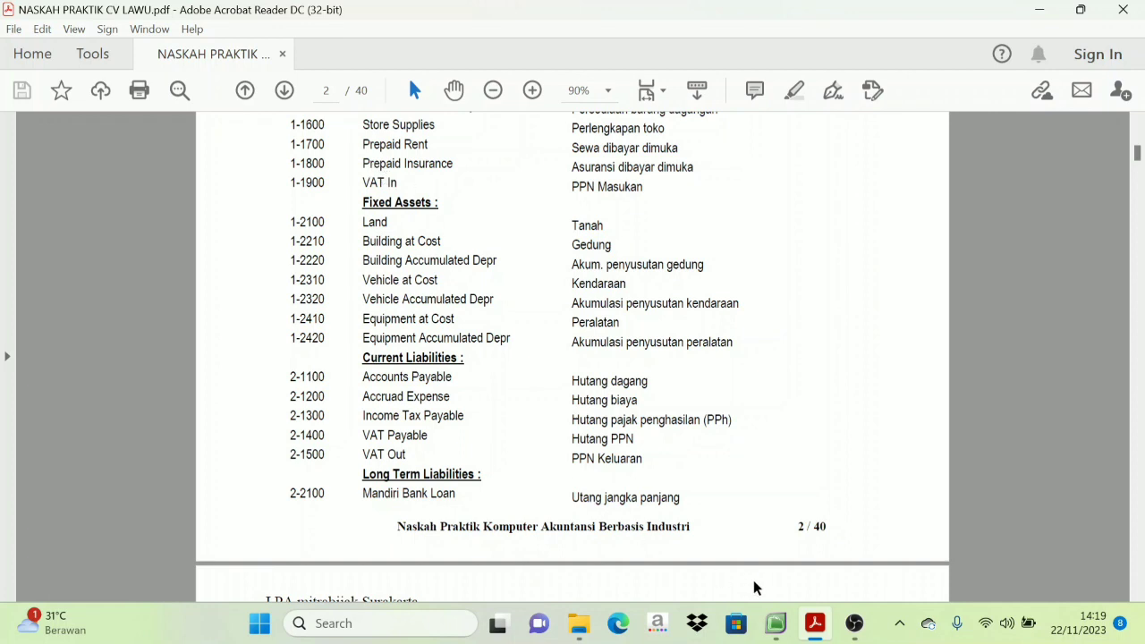
left_click(776, 625)
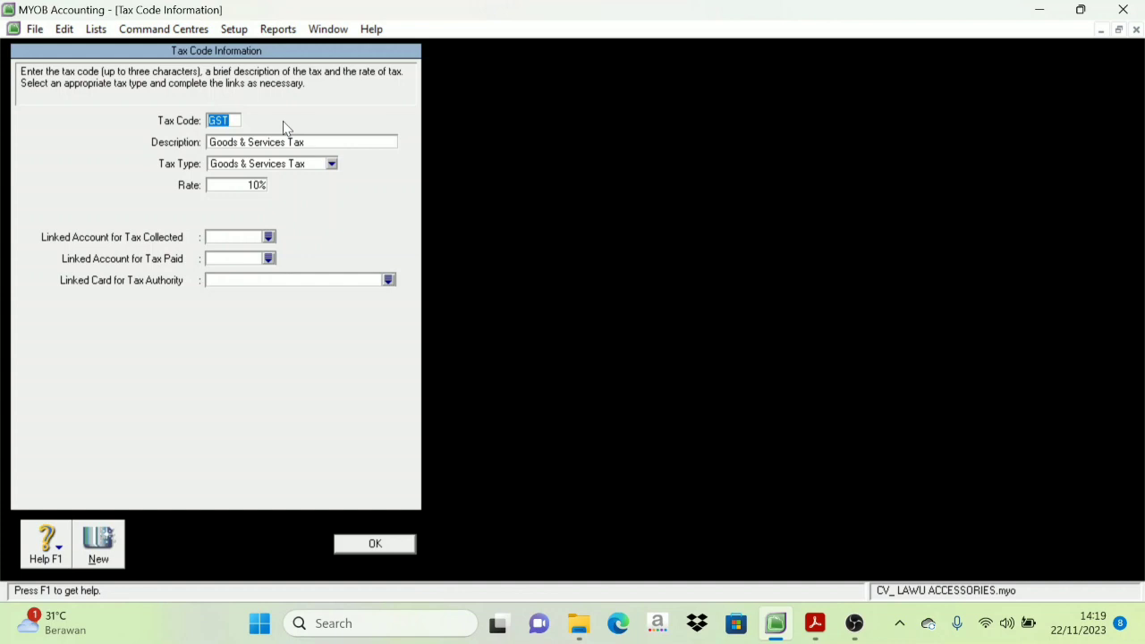
Step: Change the tax code to PPN with the description Pajak Pertambahan Nilai, accepting the replacement of the old code
type("VAT")
left_click(279, 141)
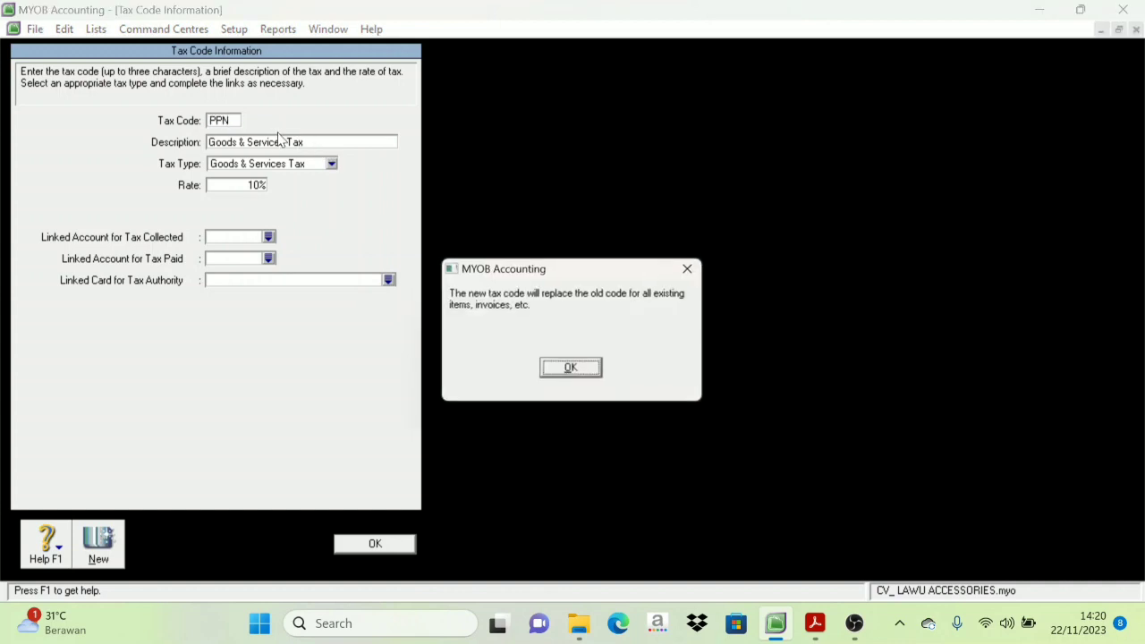
left_click(546, 367)
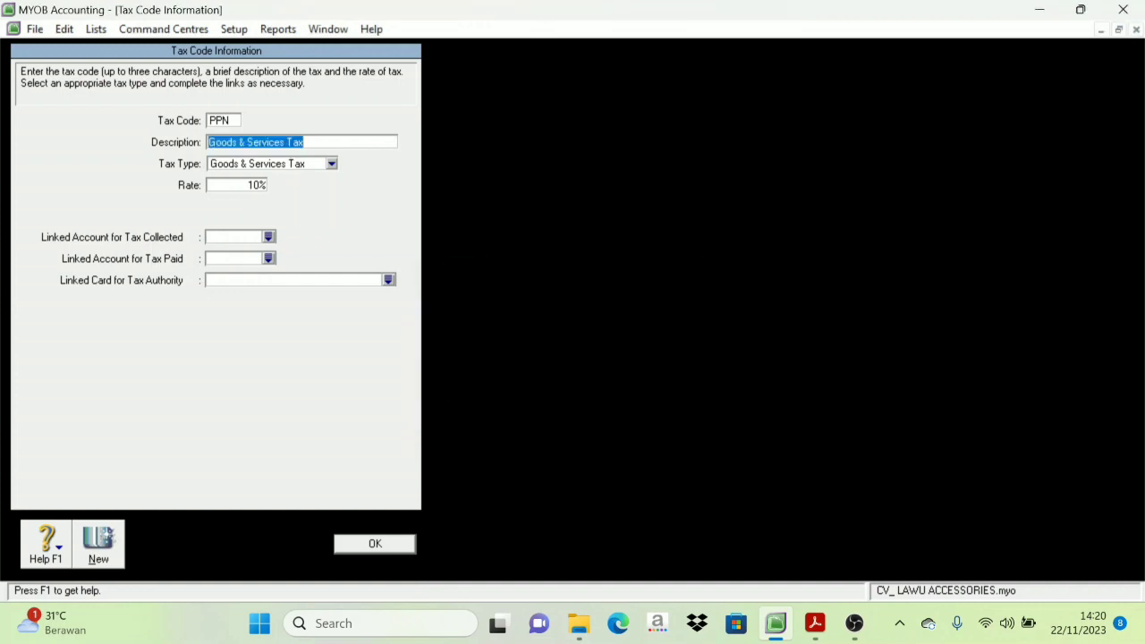
key("Caps_Lock")
key("Caps_Lock")
type("Pajak Pertambahan Nilai")
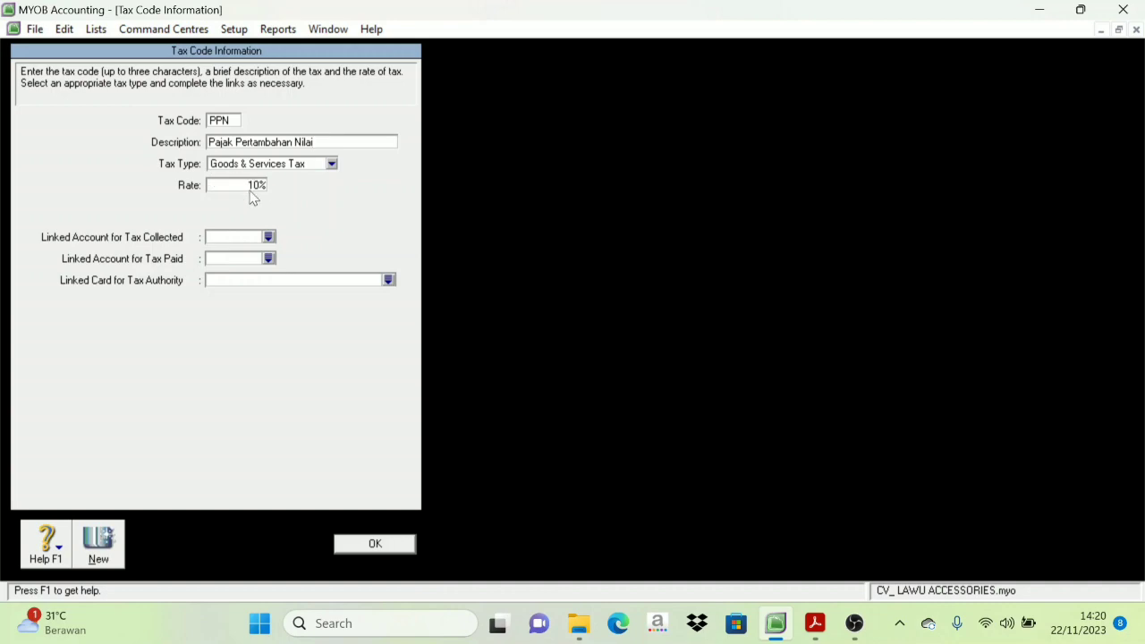
Step: Look up the PPN rates for purchases and sales in the accounting policies of the CV Lawu PDF, and return to MYOB
left_click(815, 624)
scroll(631, 412, "up", 10)
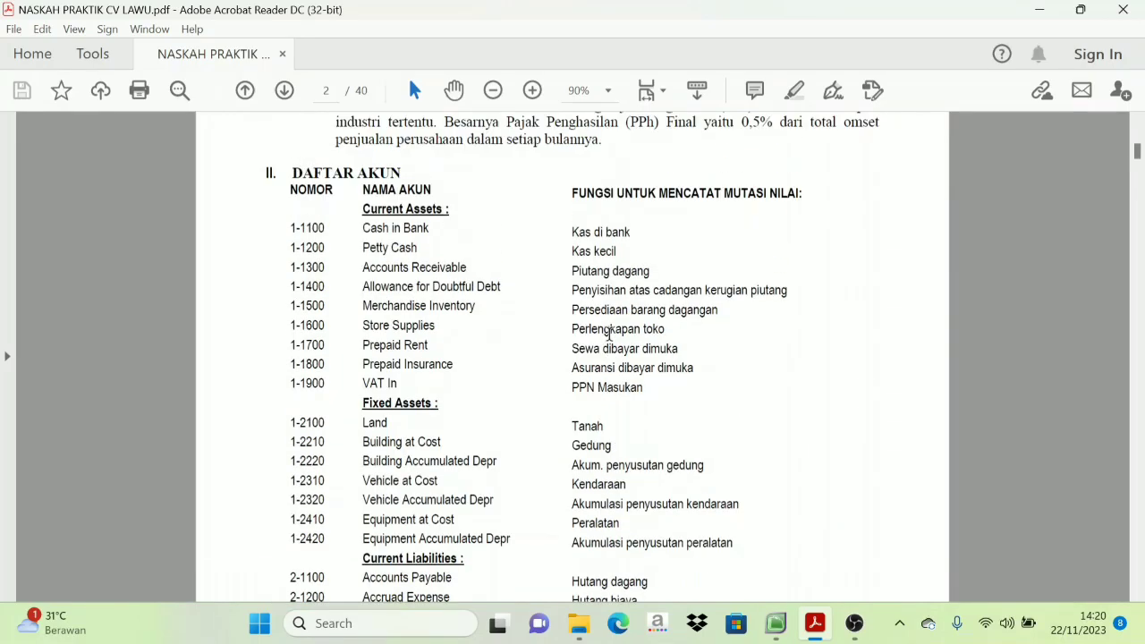
scroll(599, 329, "up", 10)
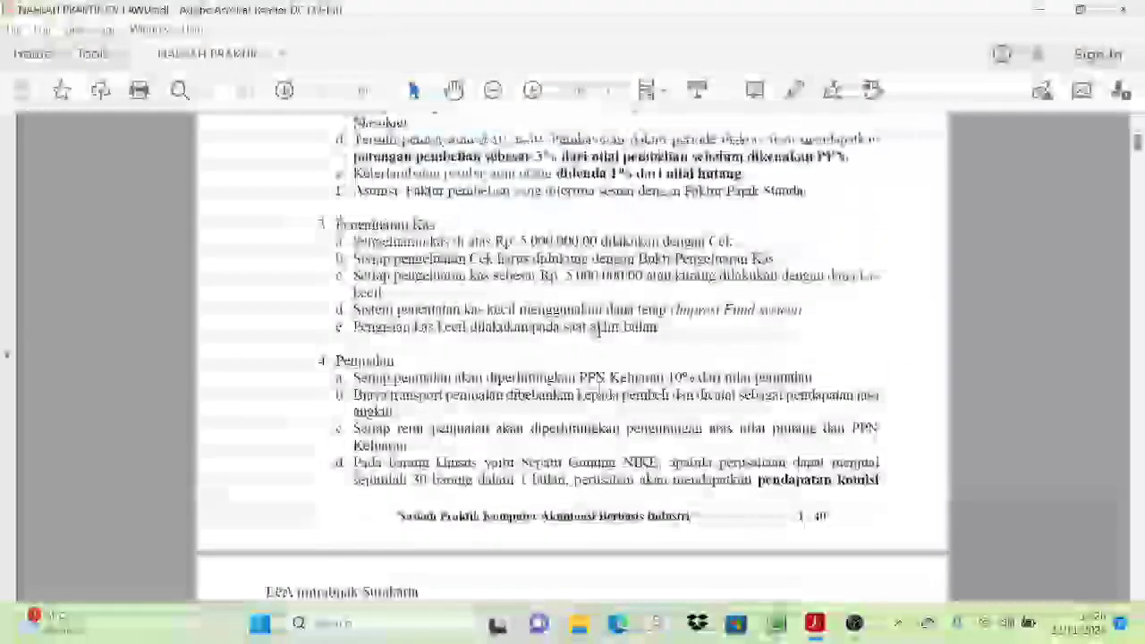
scroll(580, 331, "up", 2)
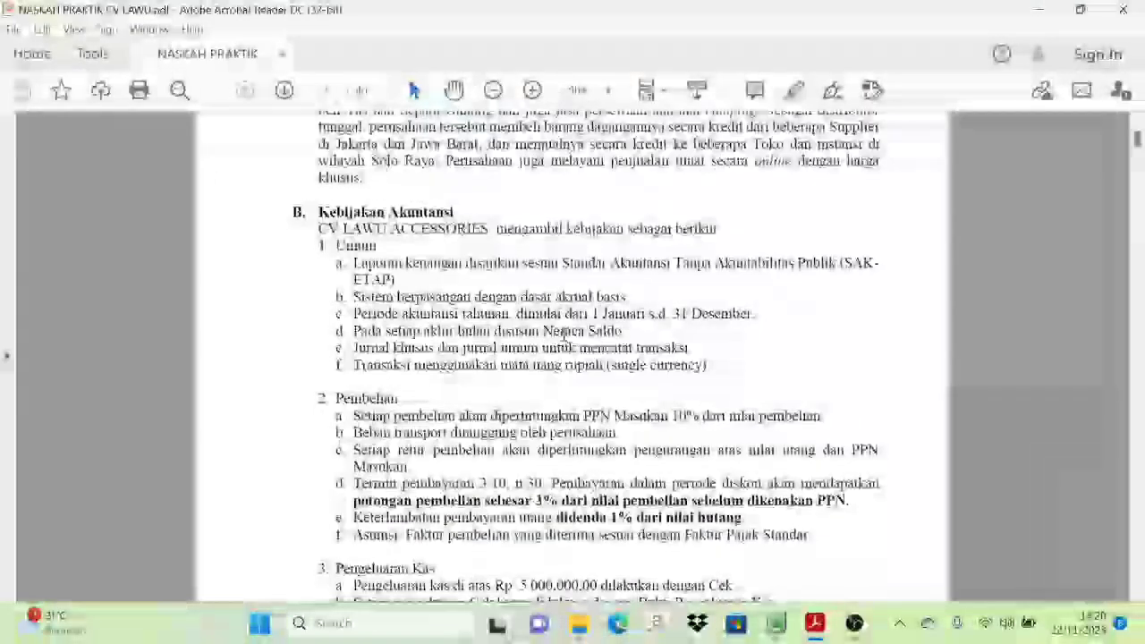
scroll(626, 295, "down", 5)
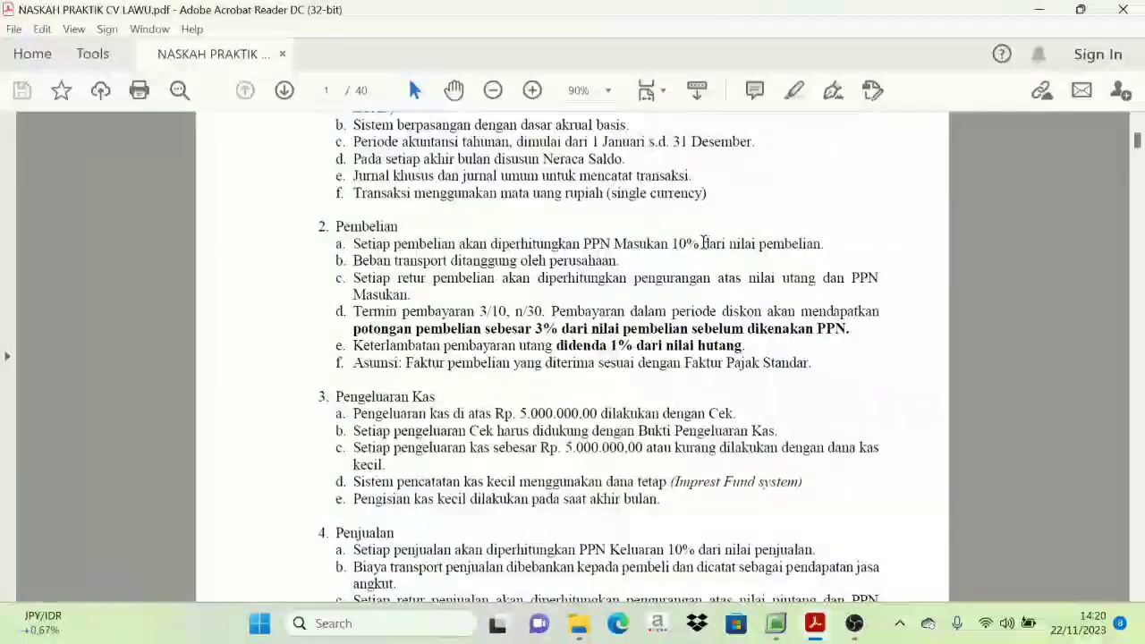
double_click(687, 244)
scroll(602, 345, "down", 1)
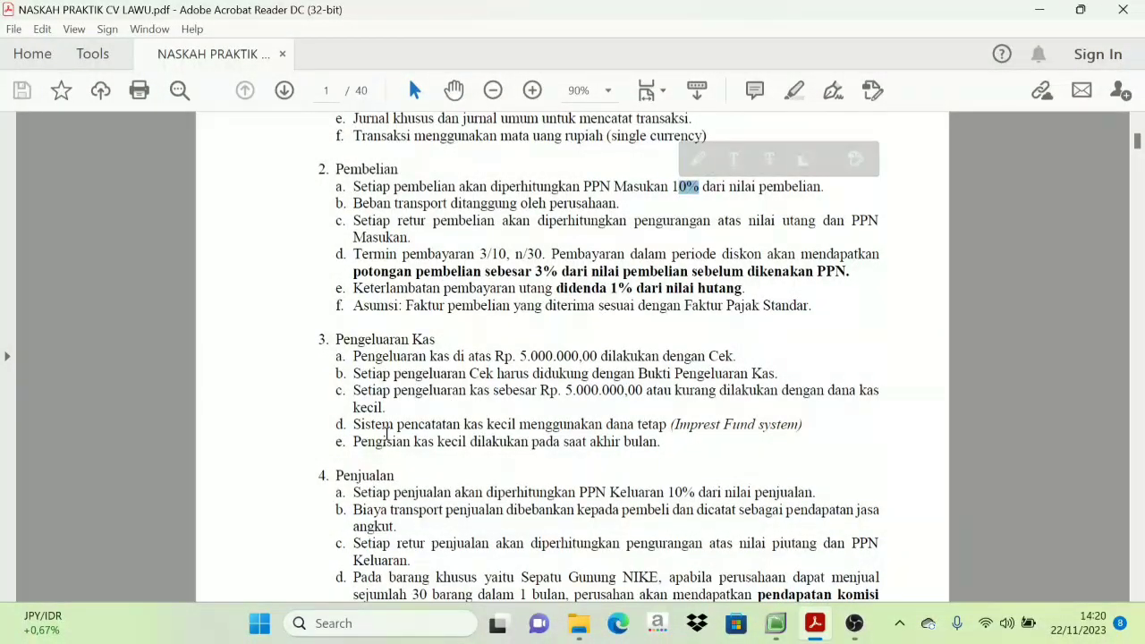
double_click(689, 493)
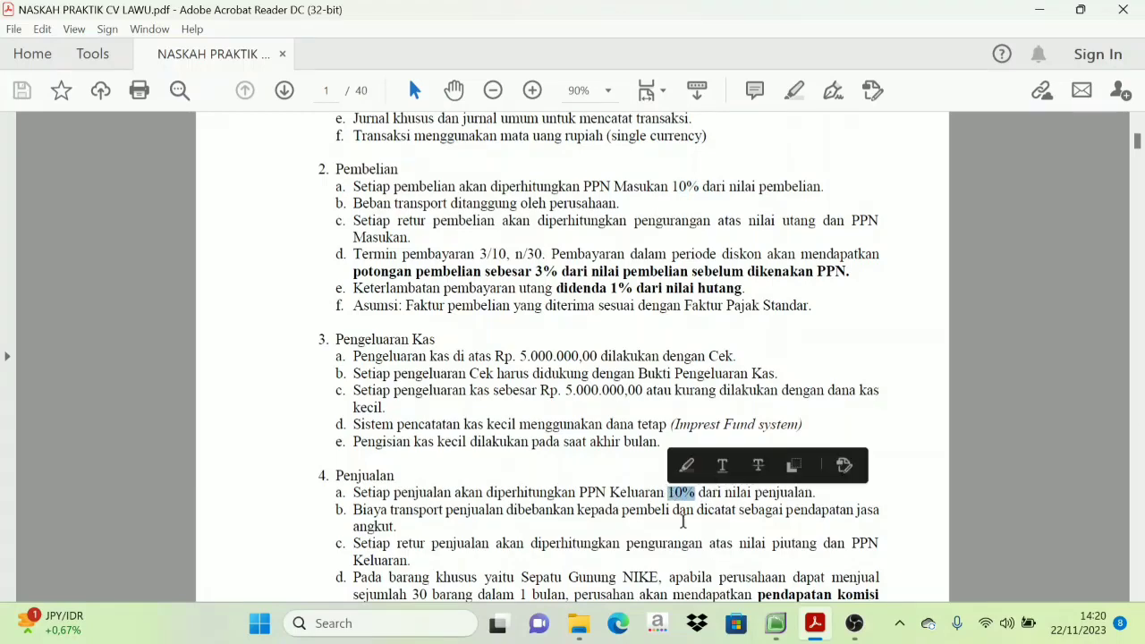
left_click(776, 624)
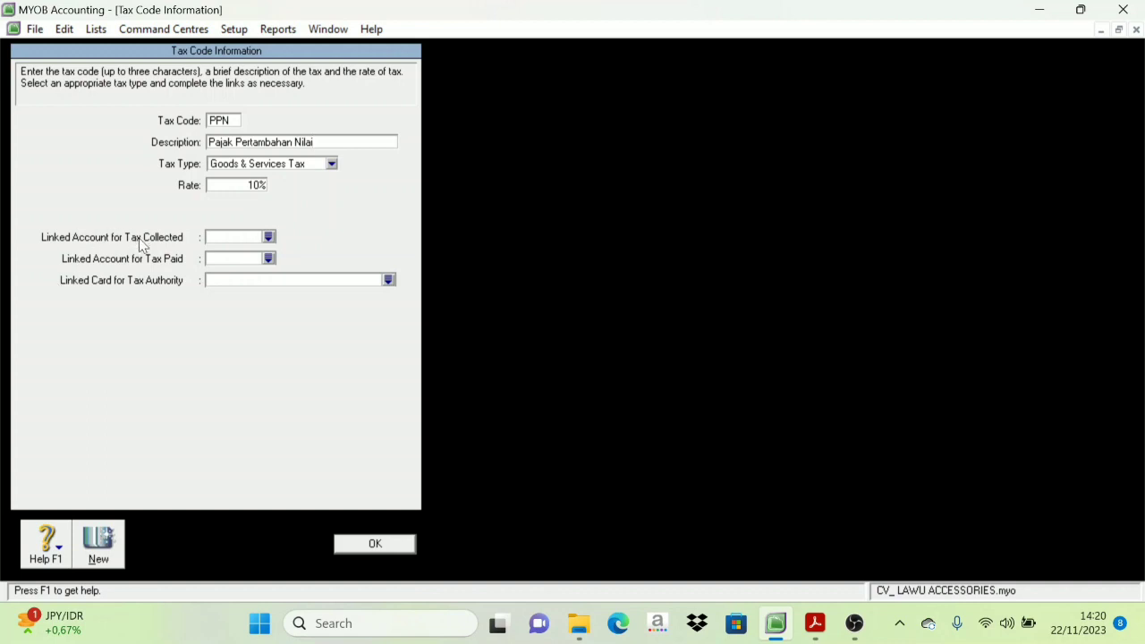
Step: Link 2-1500 VAT Out for tax collected and 1-1900 VAT In for tax paid, and save the PPN tax code
left_click(269, 238)
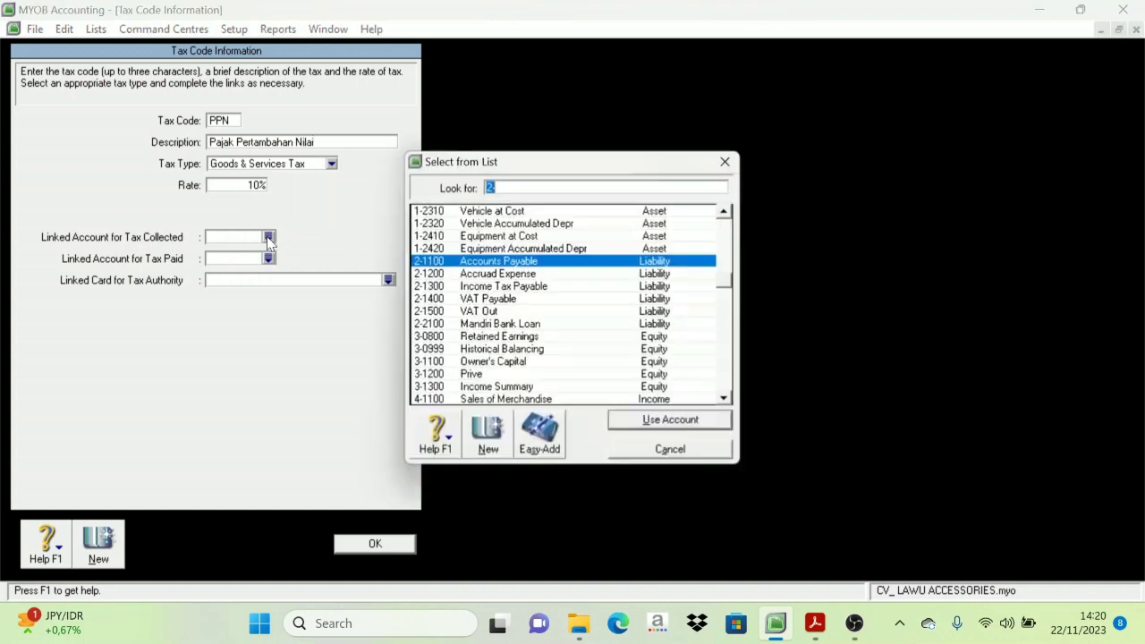
left_click(488, 312)
left_click(655, 424)
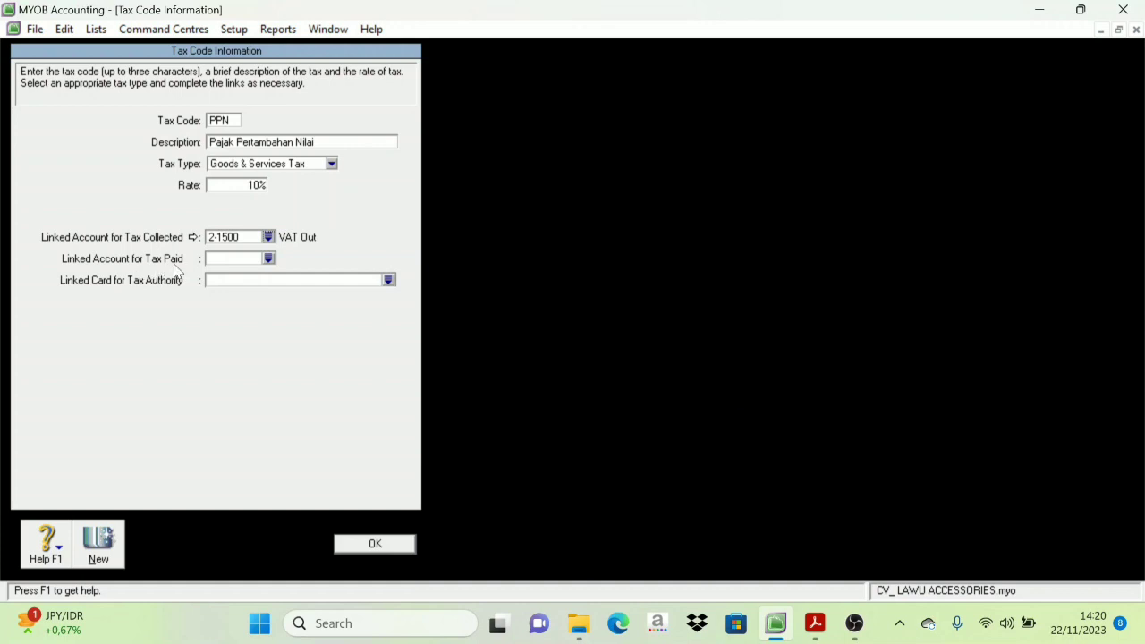
left_click(268, 258)
scroll(522, 380, "down", 1)
scroll(521, 368, "up", 3)
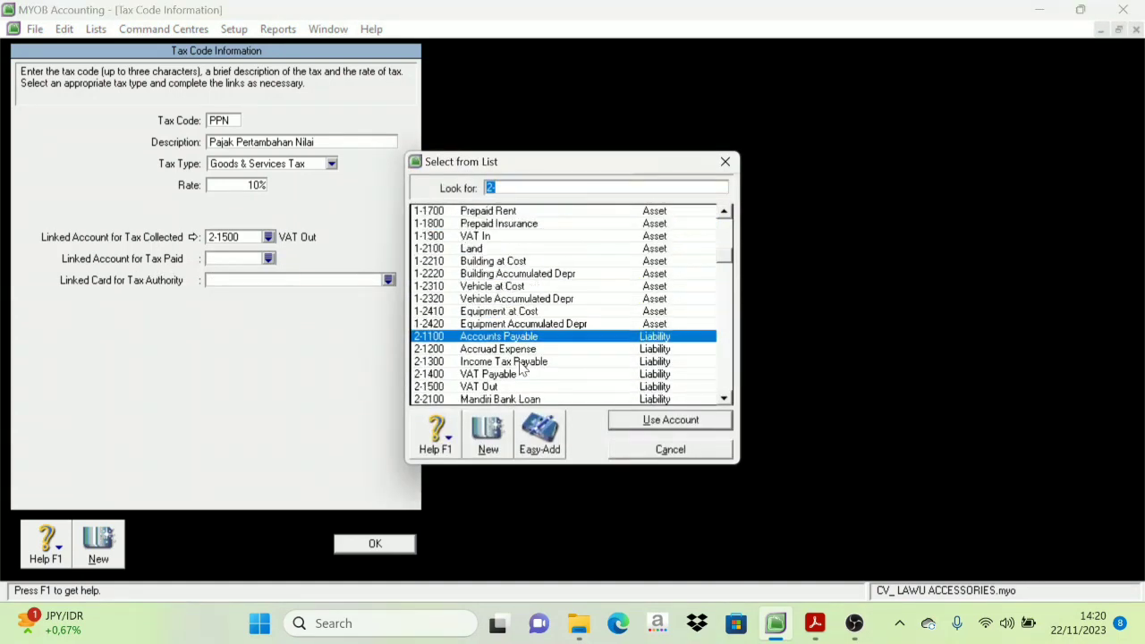
left_click(478, 237)
left_click(641, 417)
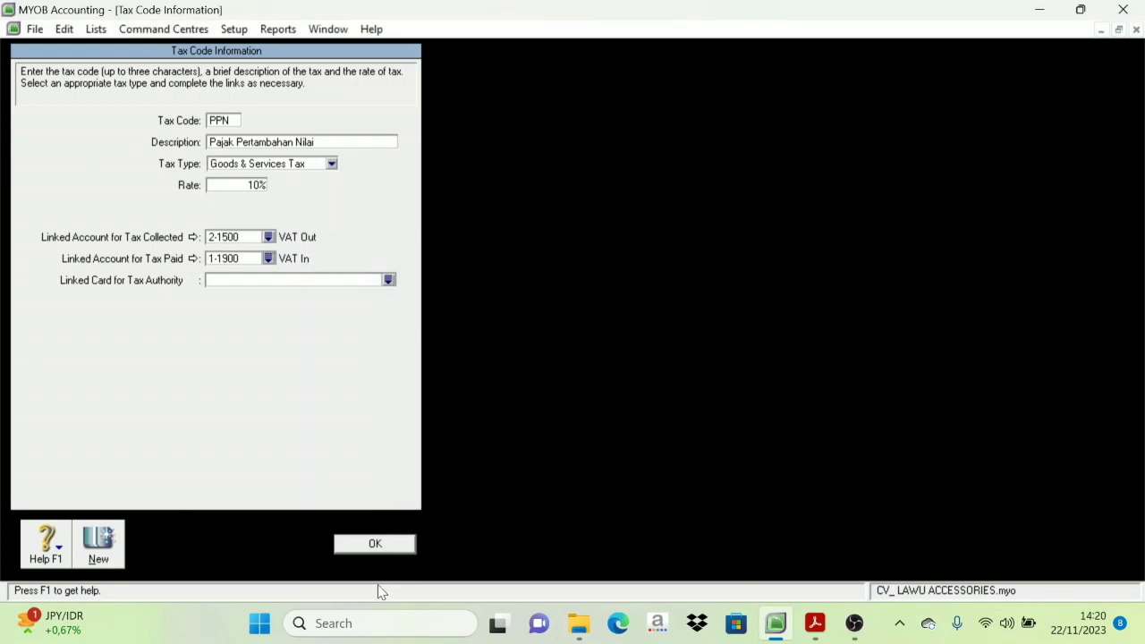
left_click(375, 544)
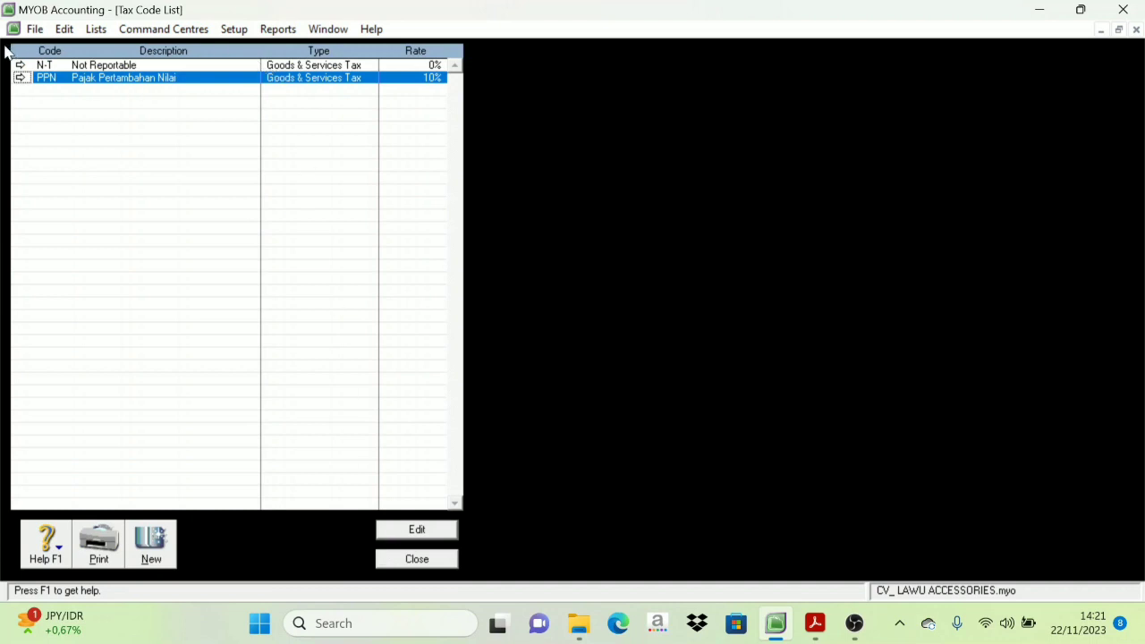
left_click(417, 559)
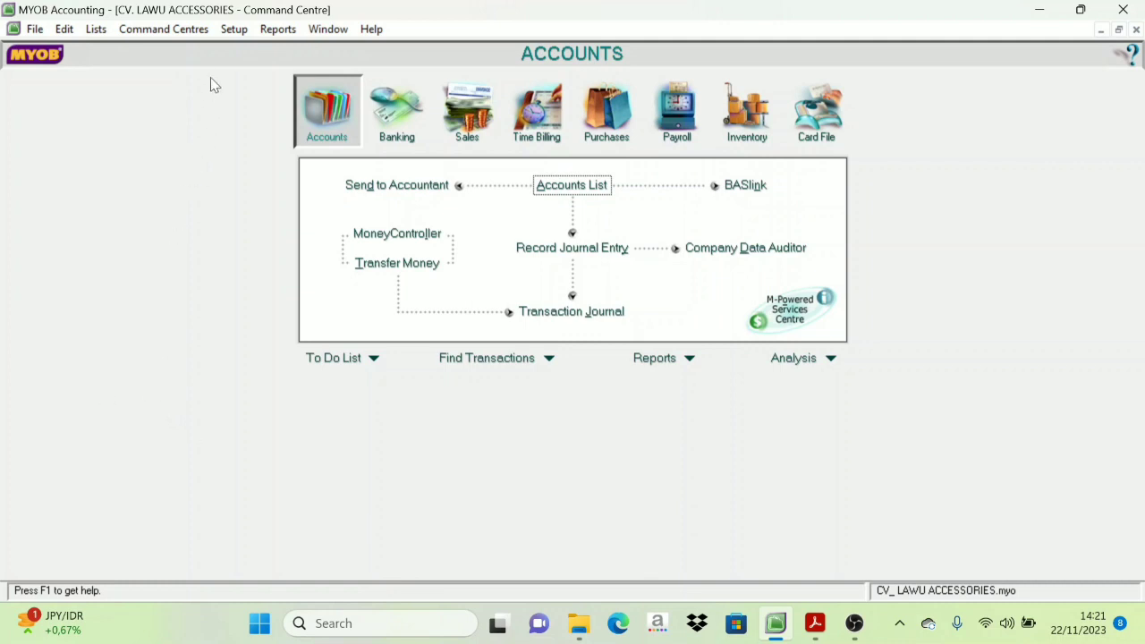
Step: Review the linked accounts for Accounts & Banking and close them without changes
left_click(230, 31)
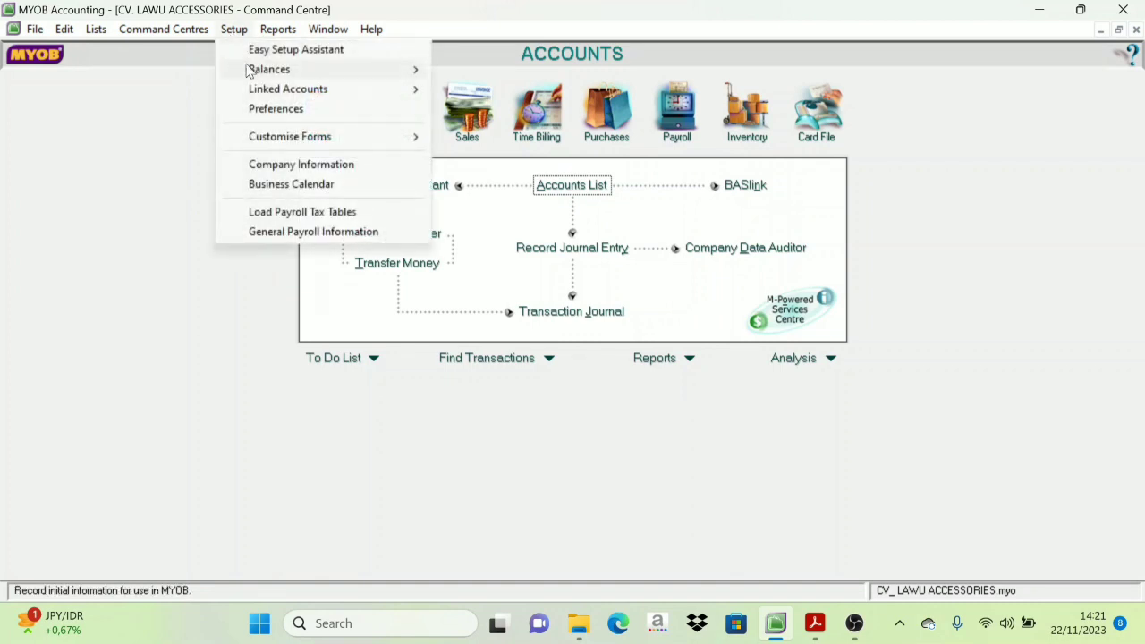
mouse_move(295, 95)
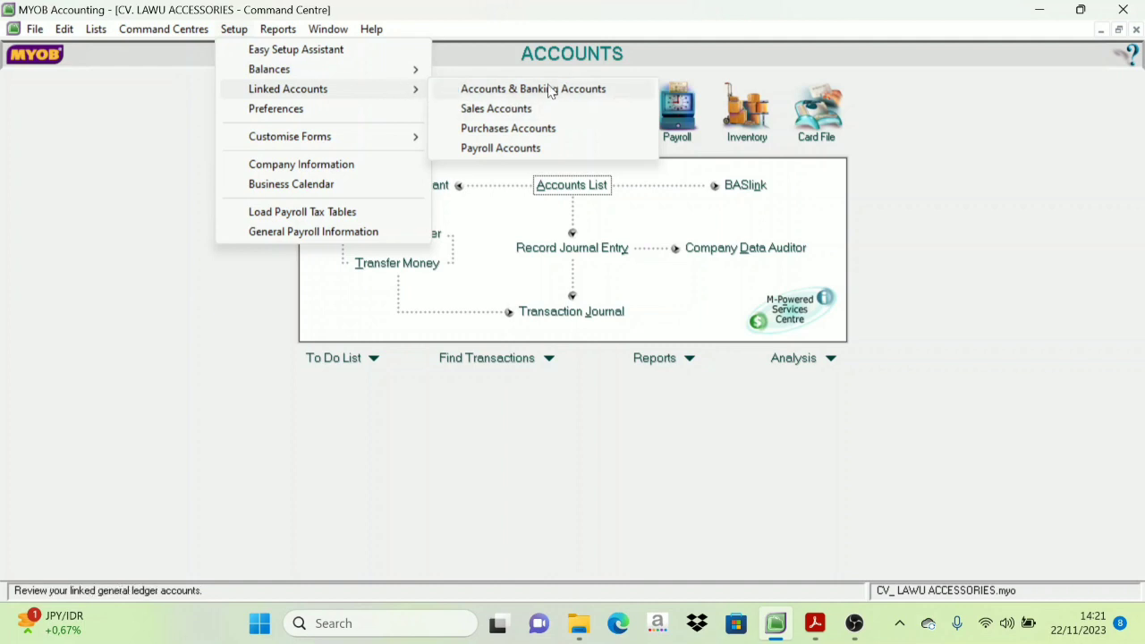
left_click(513, 90)
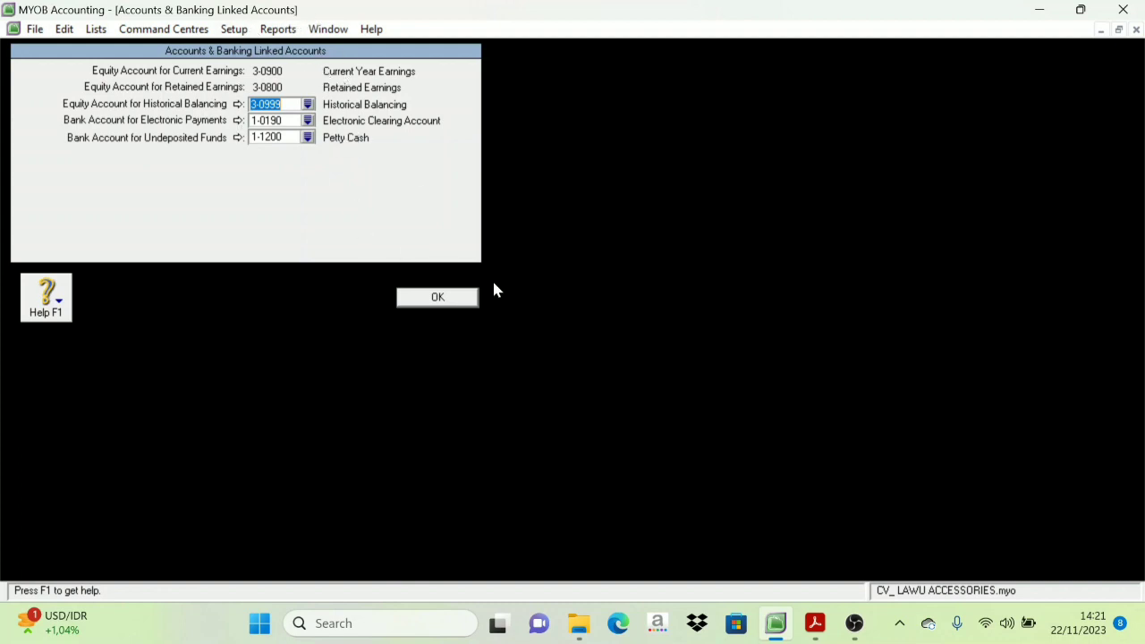
left_click(458, 302)
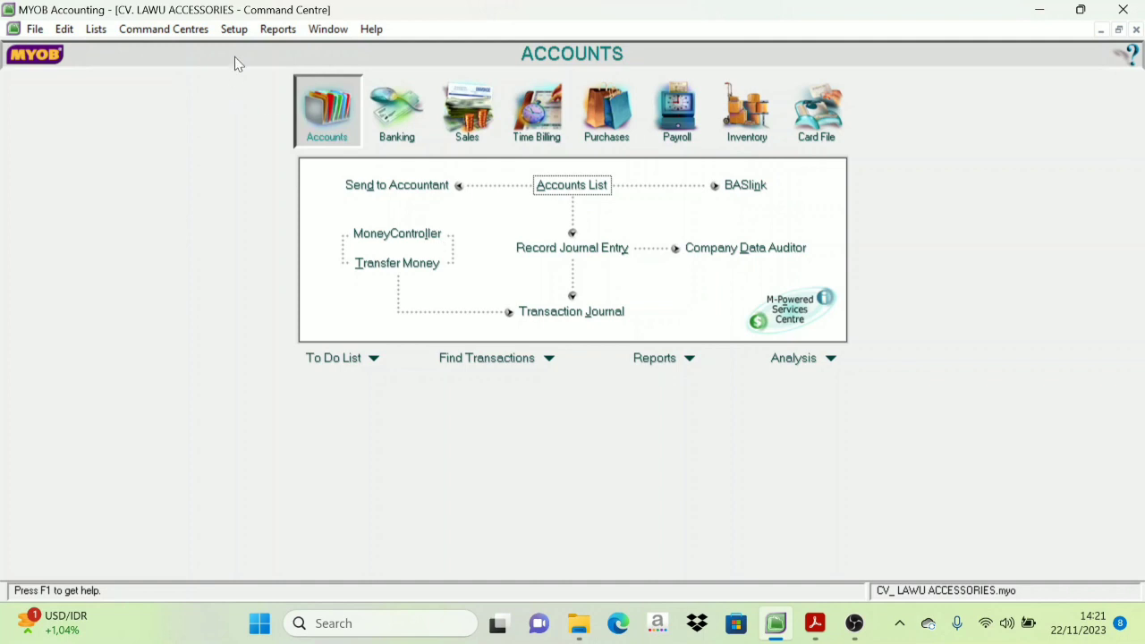
Step: In the sales linked accounts, enable charging freight on sales and set its income account to 8-1200 Late Fees Collected
left_click(233, 28)
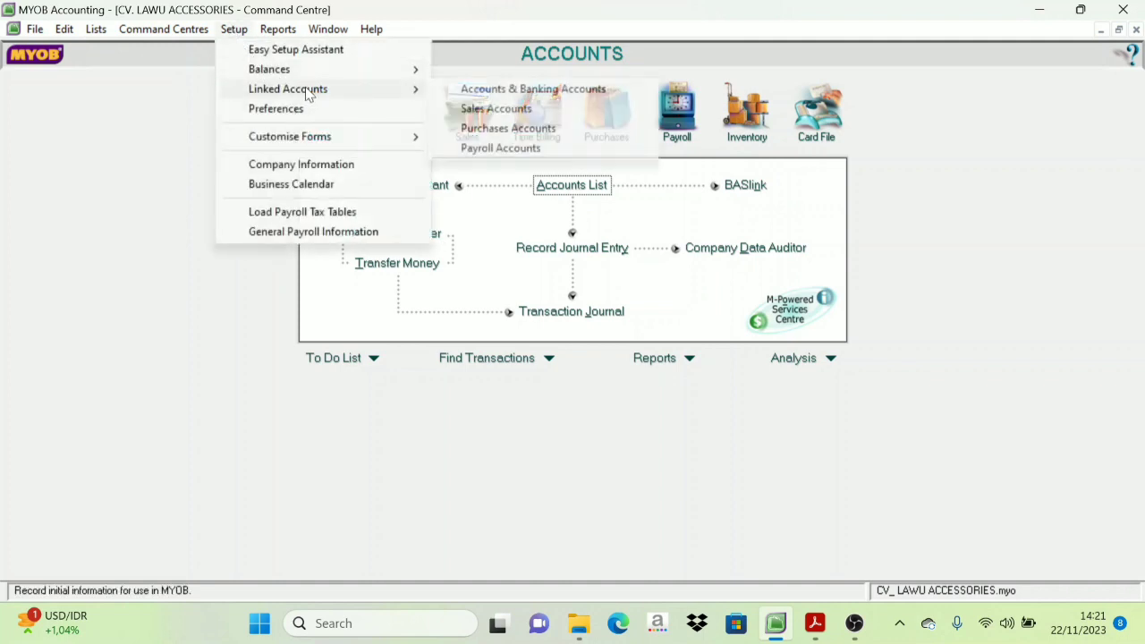
left_click(511, 116)
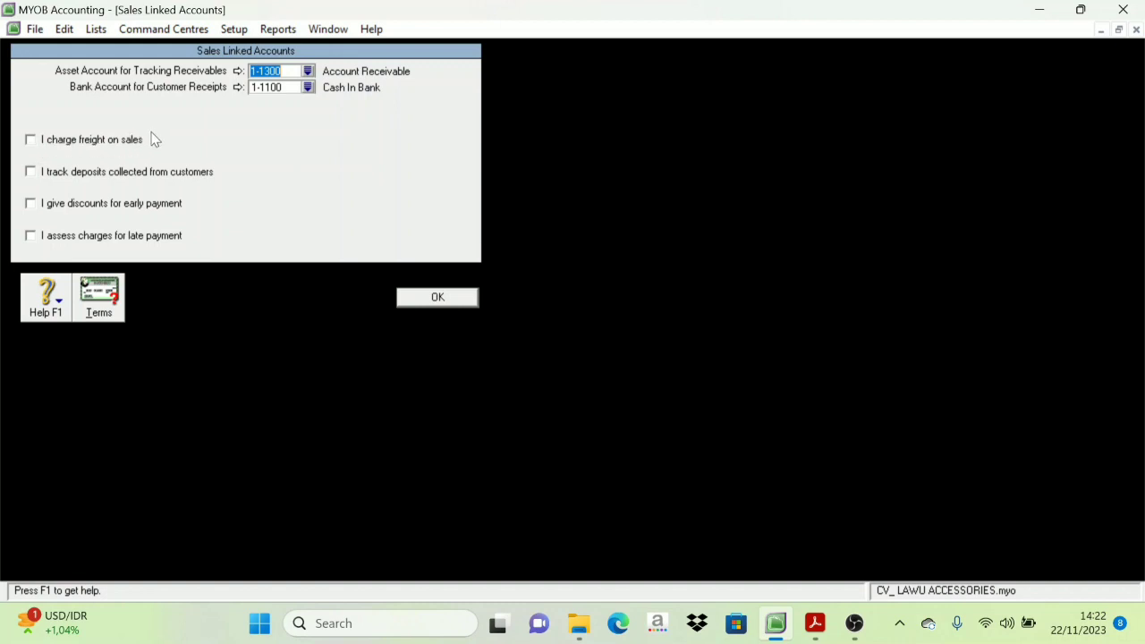
left_click(31, 141)
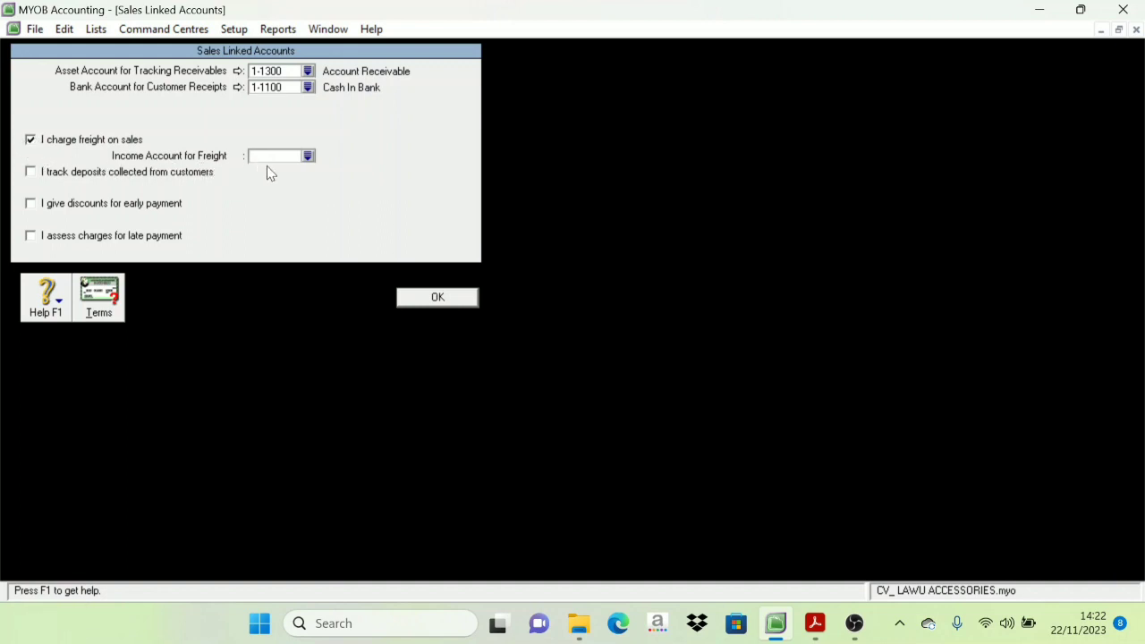
left_click(309, 157)
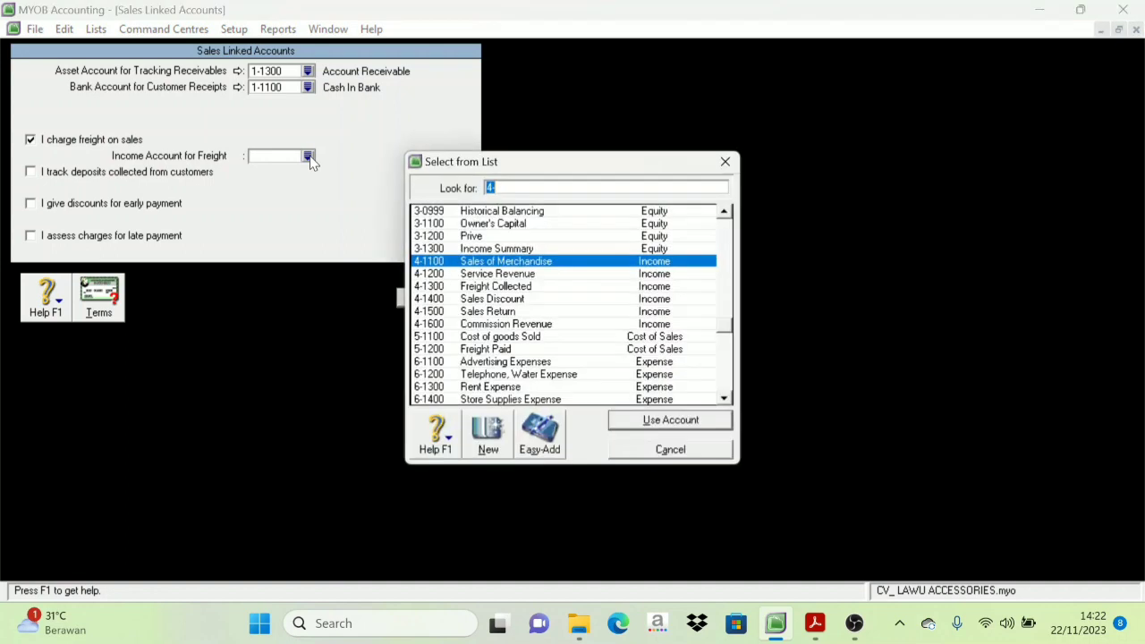
scroll(512, 317, "down", 5)
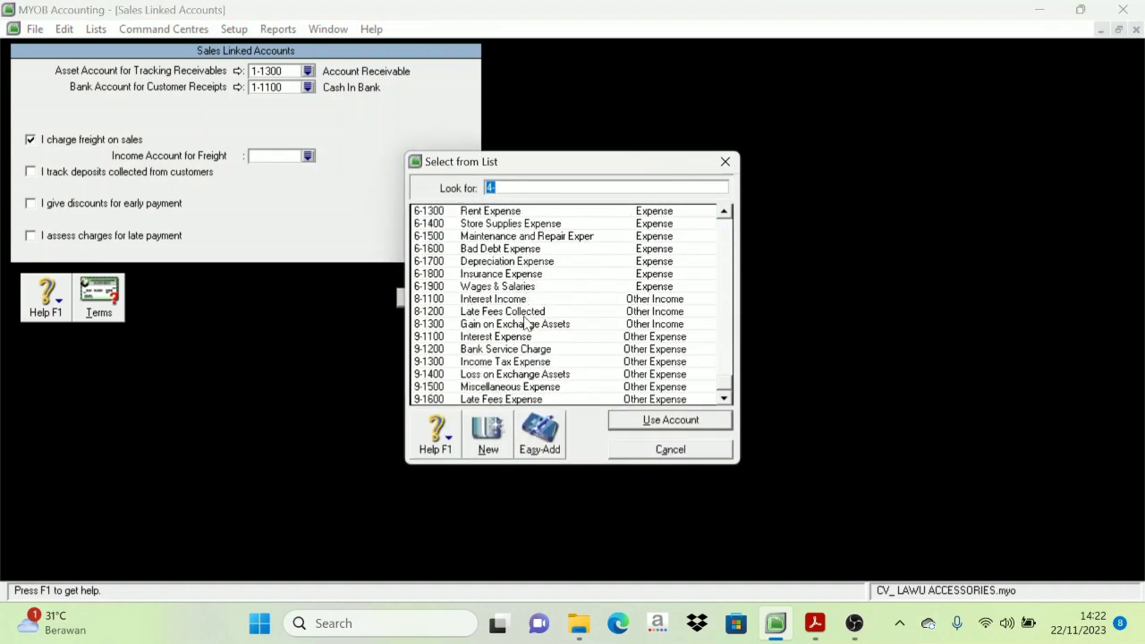
left_click(504, 311)
left_click(660, 421)
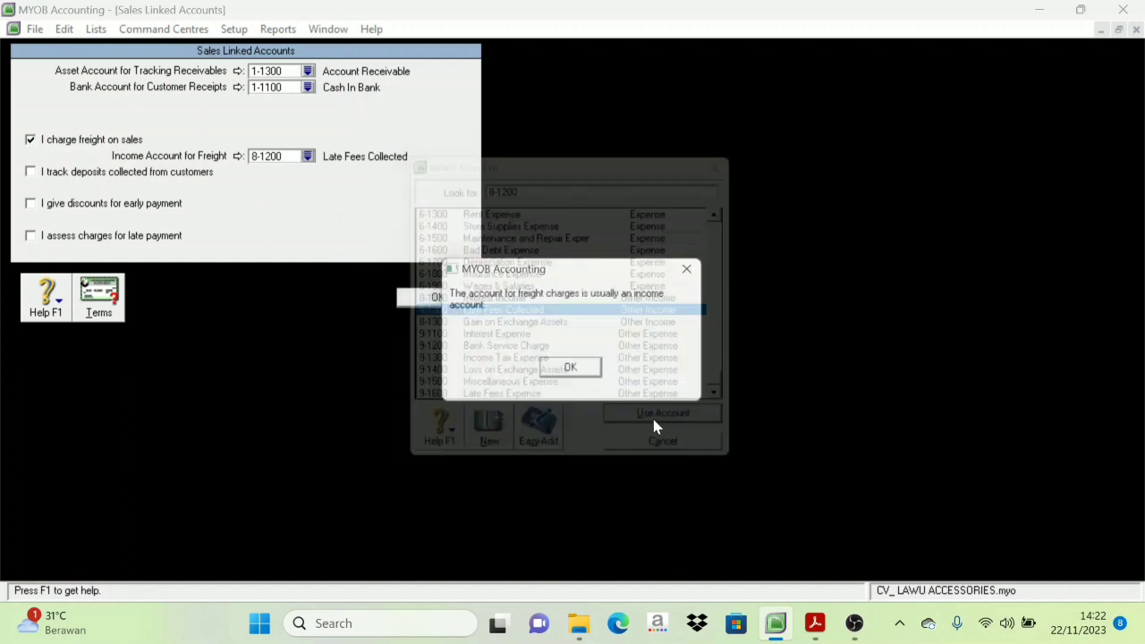
left_click(569, 374)
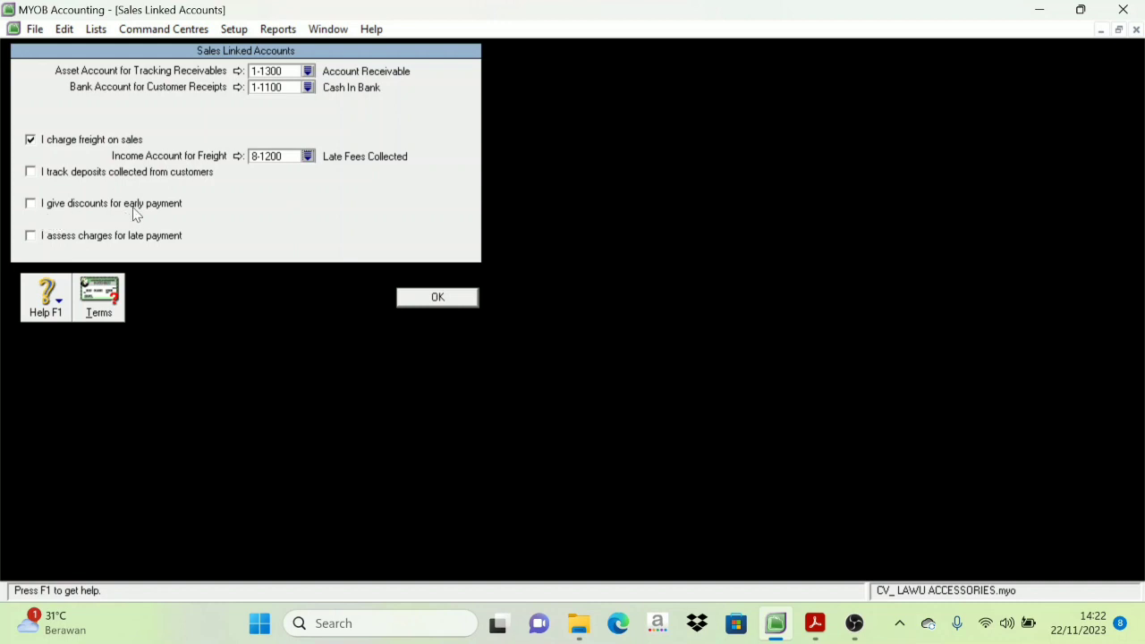
Step: Enable discounts for early payment in the sales linked accounts and link them to 4-1400 Sales Discount
left_click(34, 205)
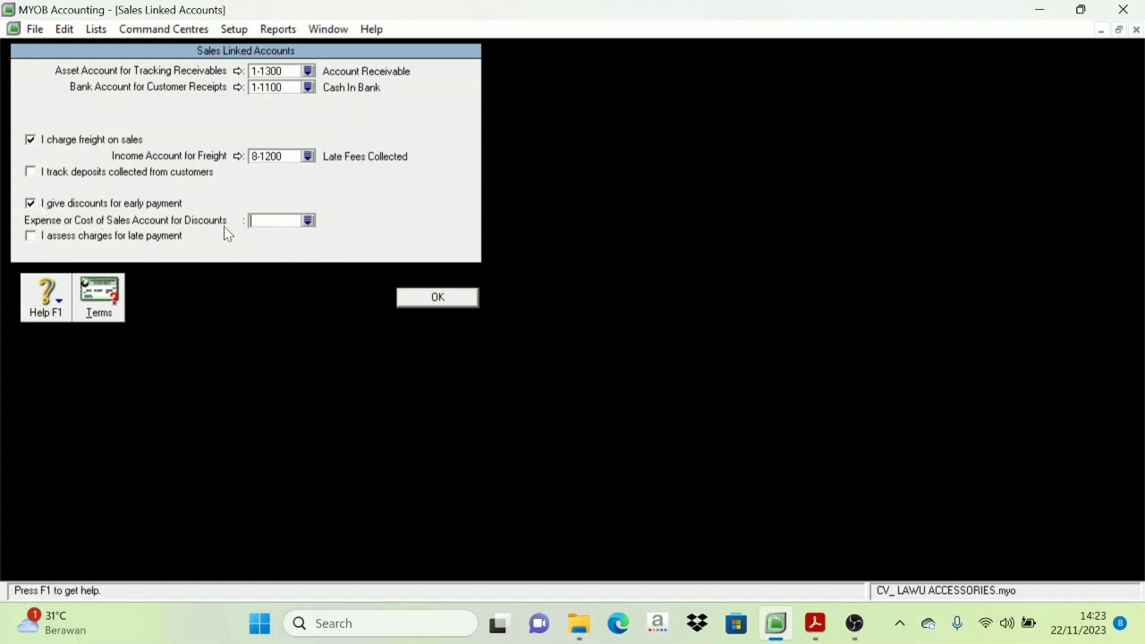
left_click(309, 221)
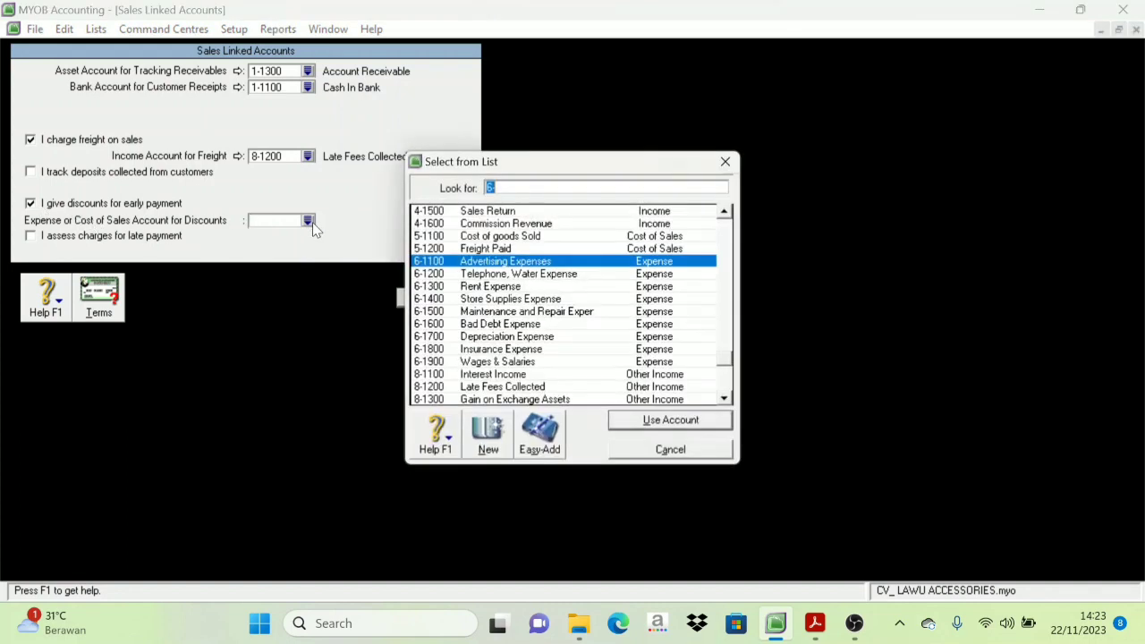
scroll(498, 320, "up", 1)
scroll(497, 320, "up", 1)
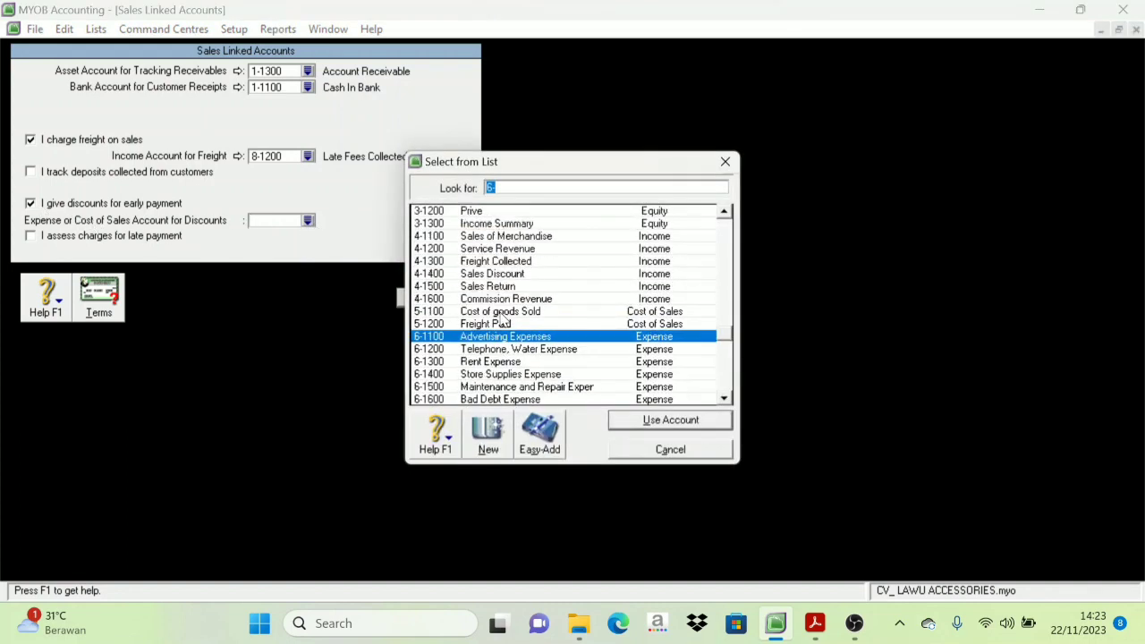
left_click(494, 273)
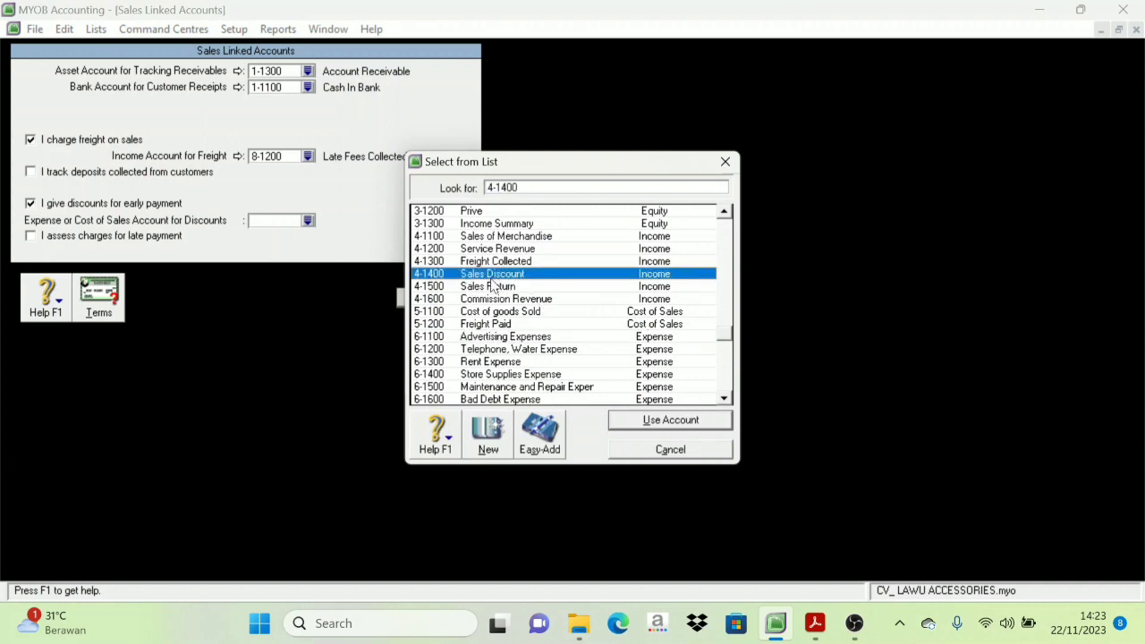
left_click(641, 420)
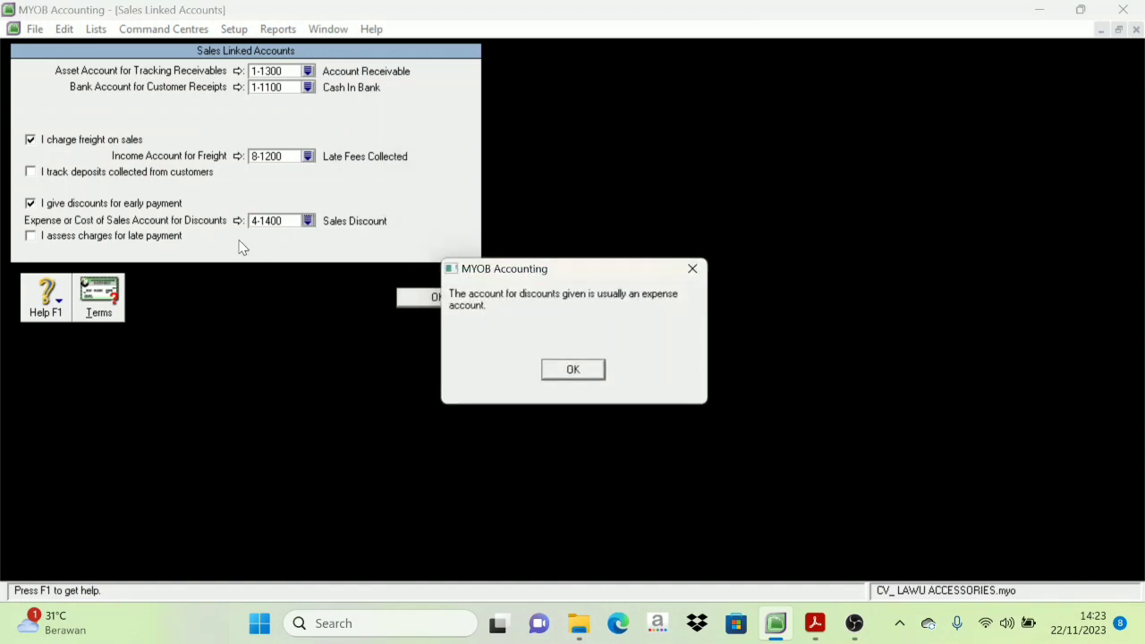
left_click(585, 372)
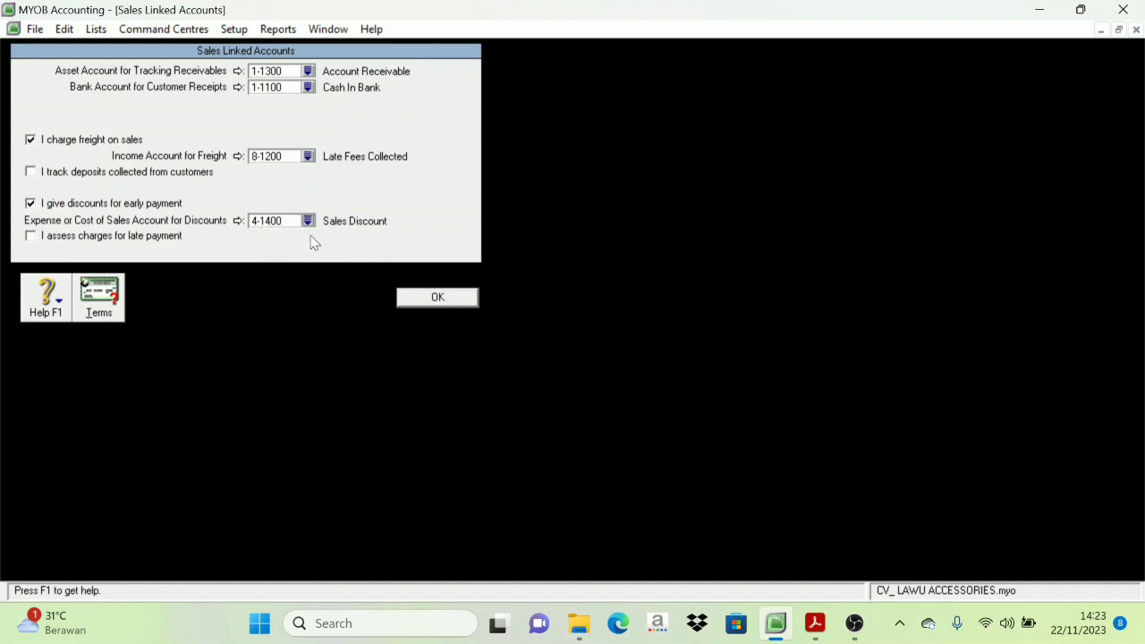
Step: Enable charges for late payment and set their income account to 8-1200 Late Fees Collected
left_click(34, 237)
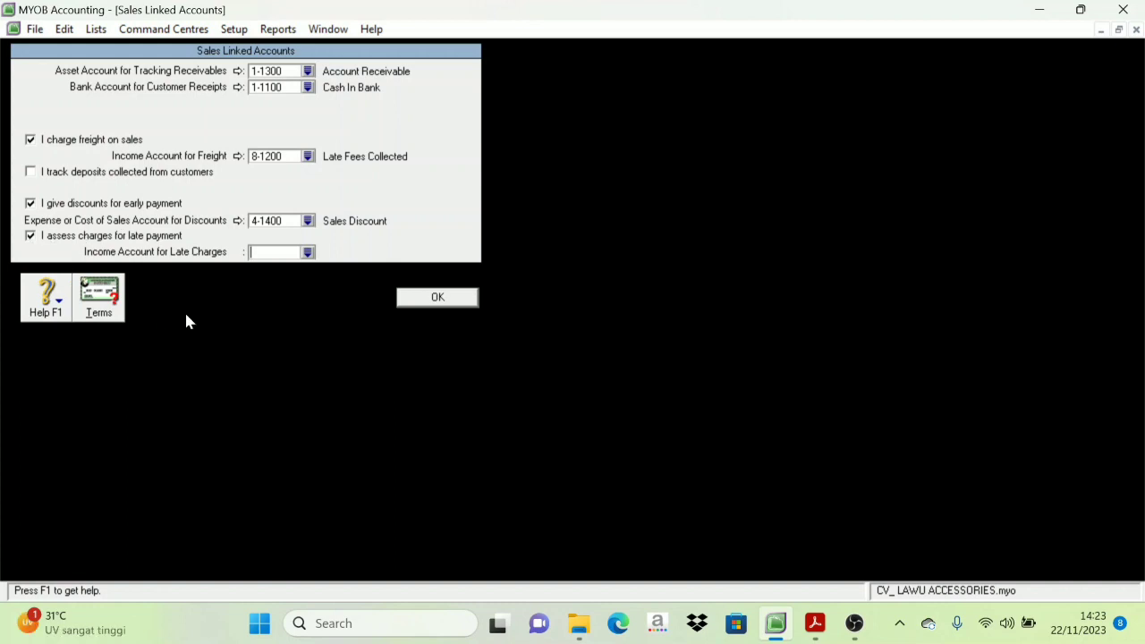
left_click(307, 253)
scroll(577, 324, "down", 5)
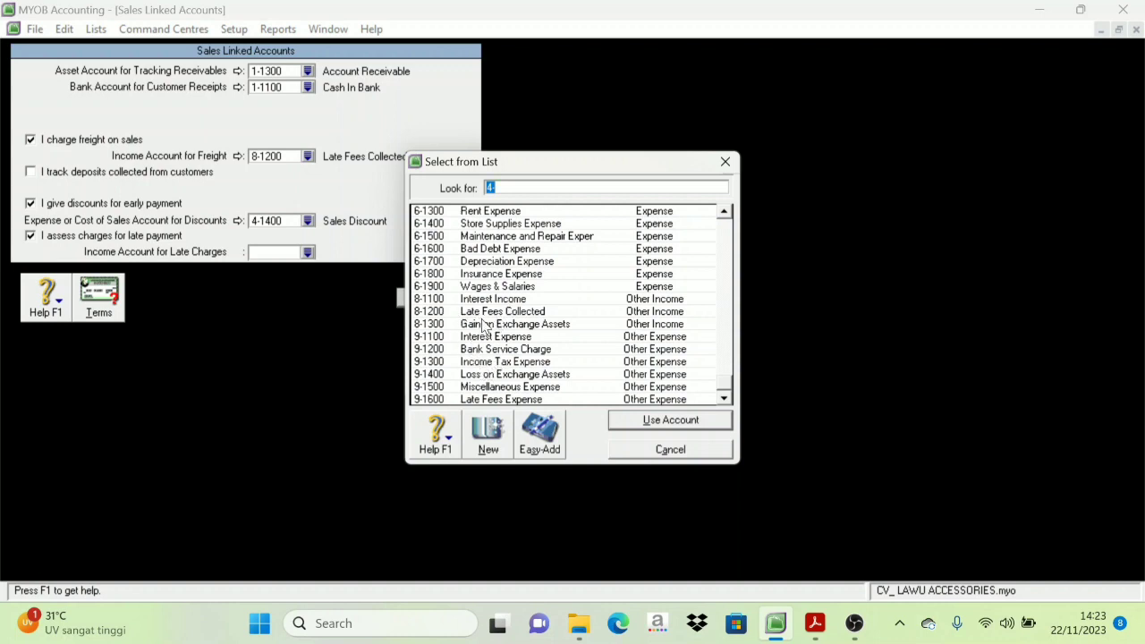
left_click(535, 312)
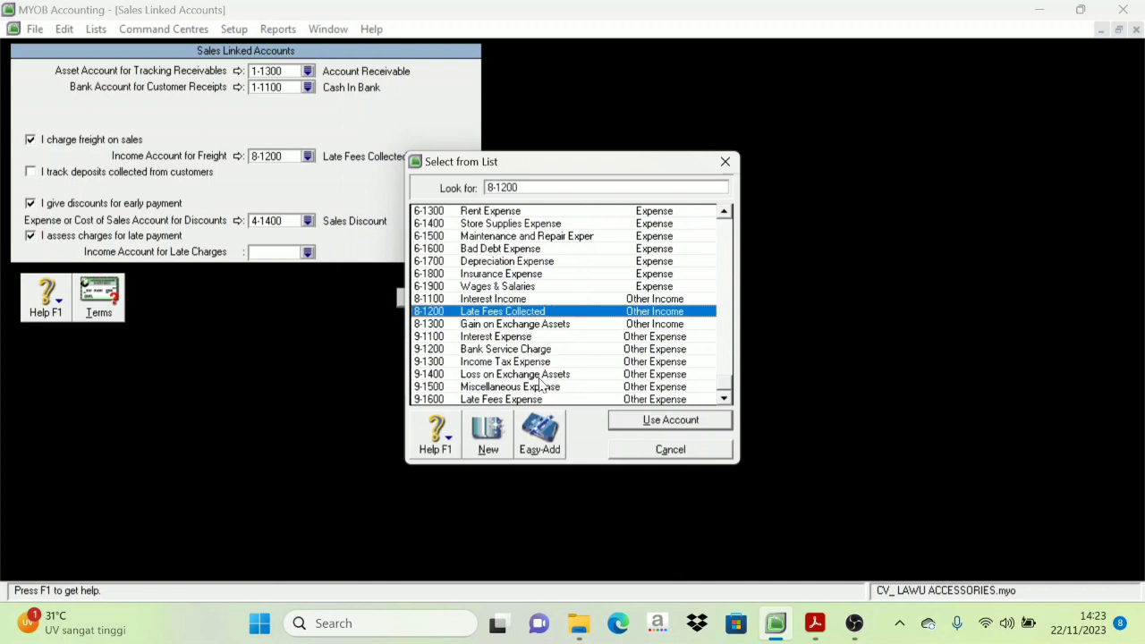
left_click(658, 425)
left_click(573, 370)
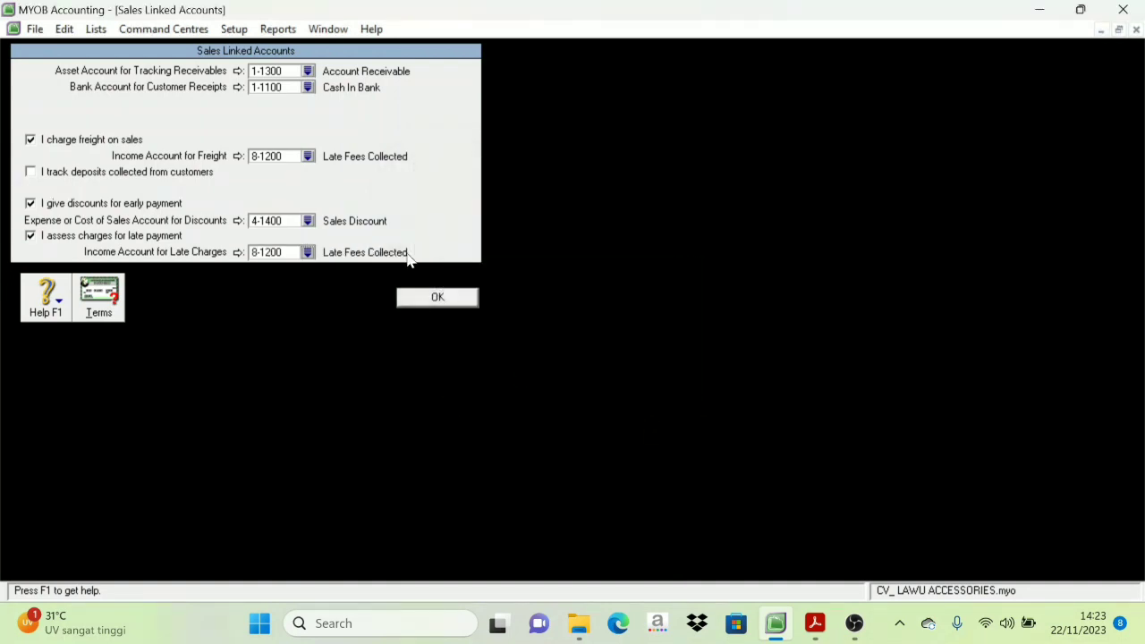
Step: Change the income account for freight to 4-1300 Freight Collected
left_click(309, 156)
scroll(510, 339, "up", 3)
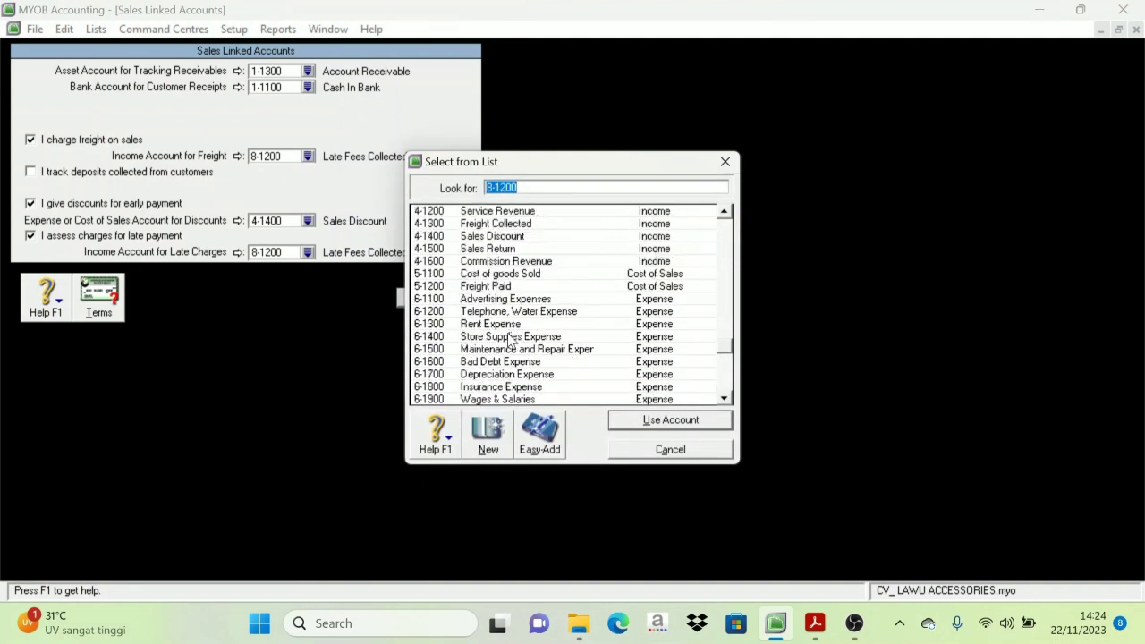
scroll(509, 339, "up", 2)
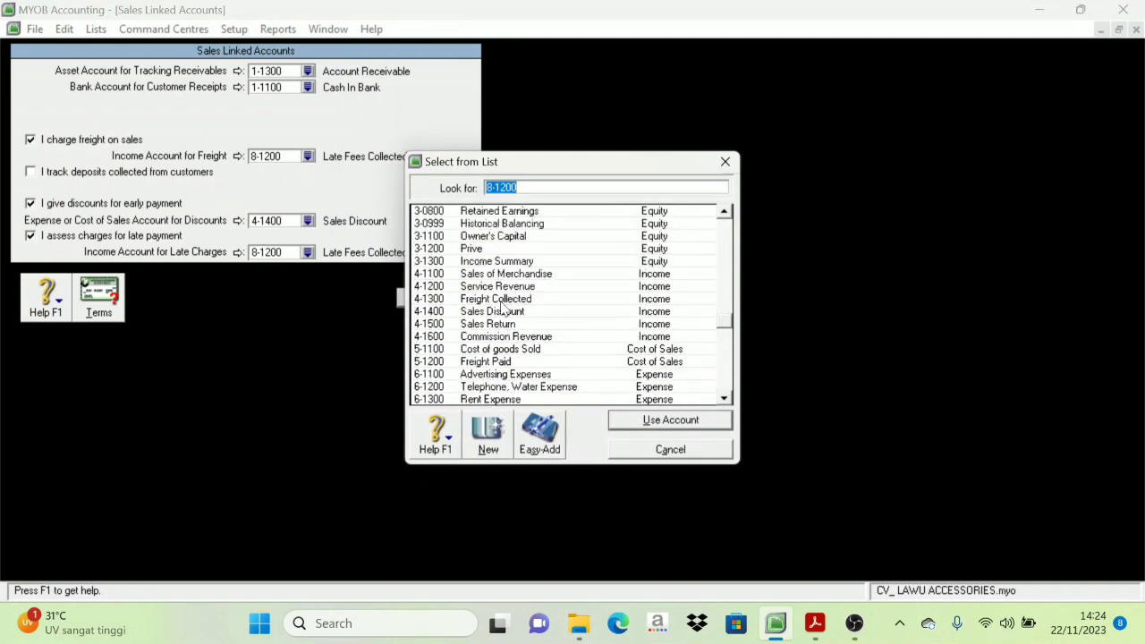
left_click(501, 302)
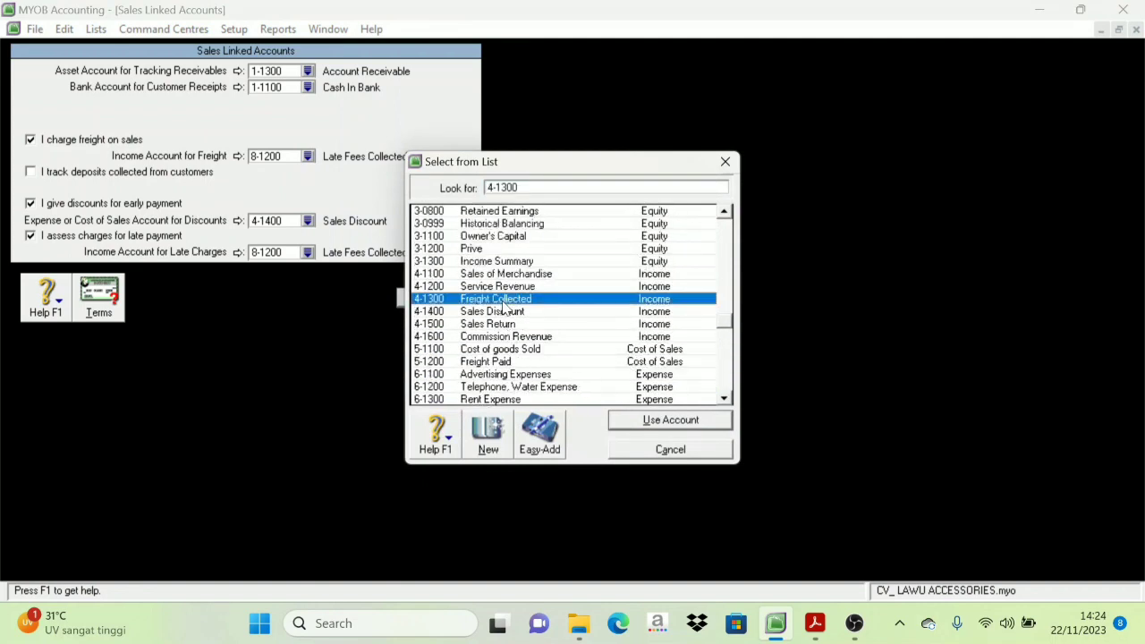
left_click(670, 420)
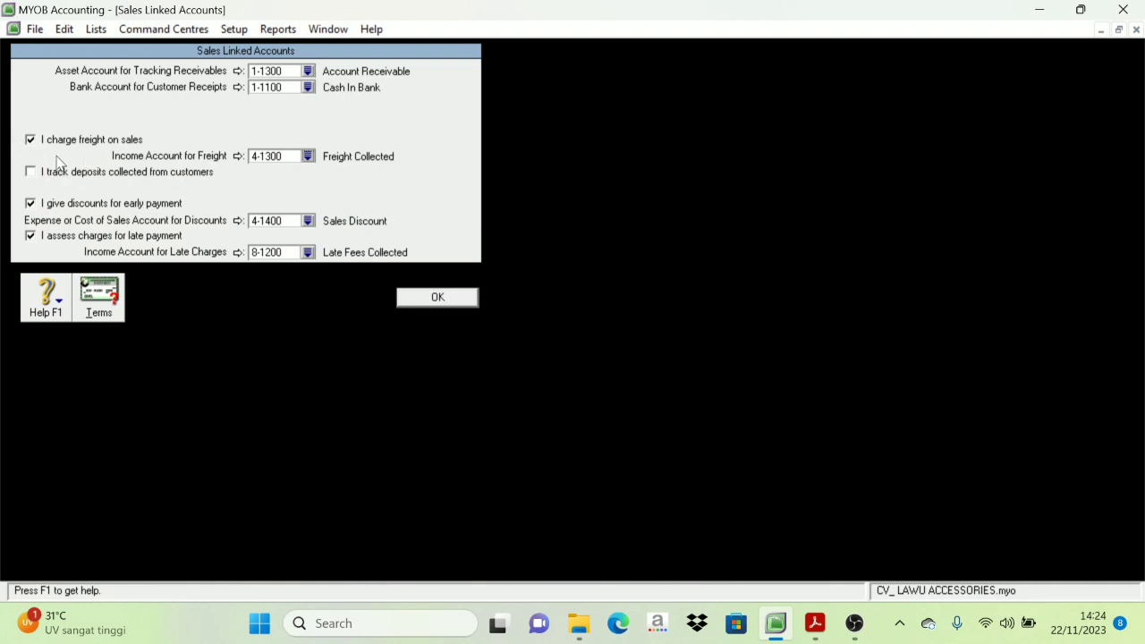
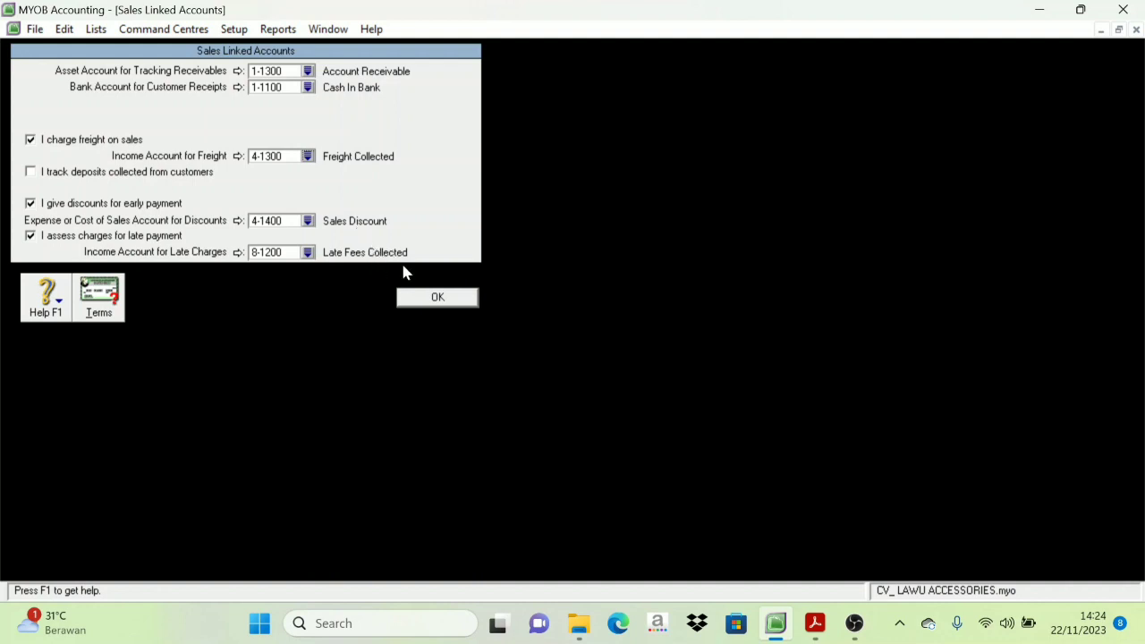
Step: Open the default customer credit terms and make payment due In a Given # of Days
left_click(96, 309)
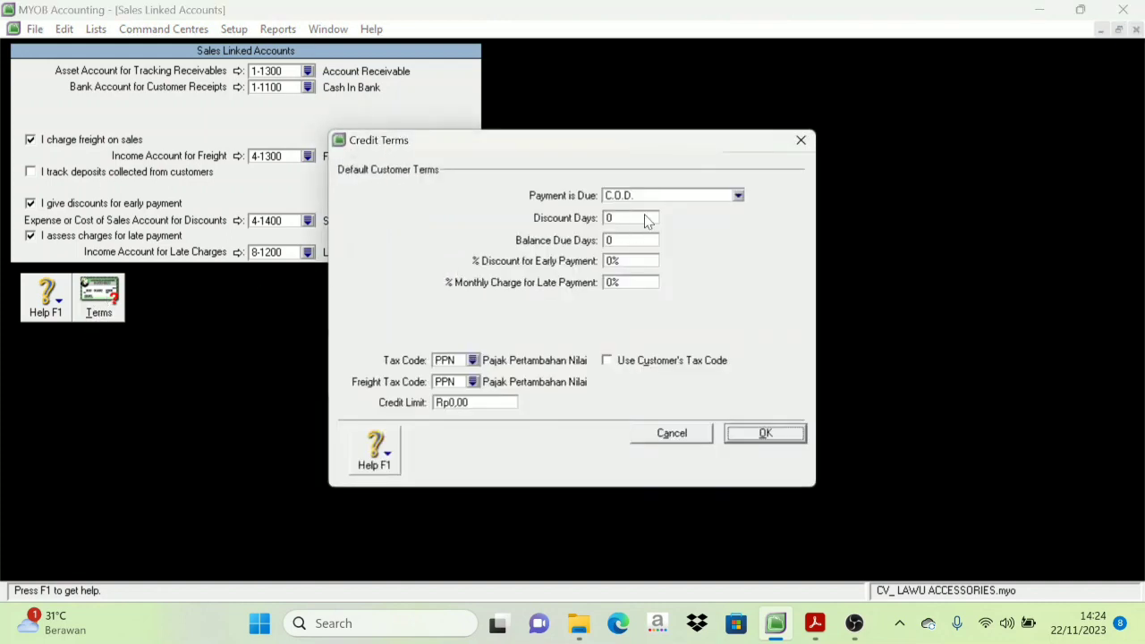
left_click(648, 196)
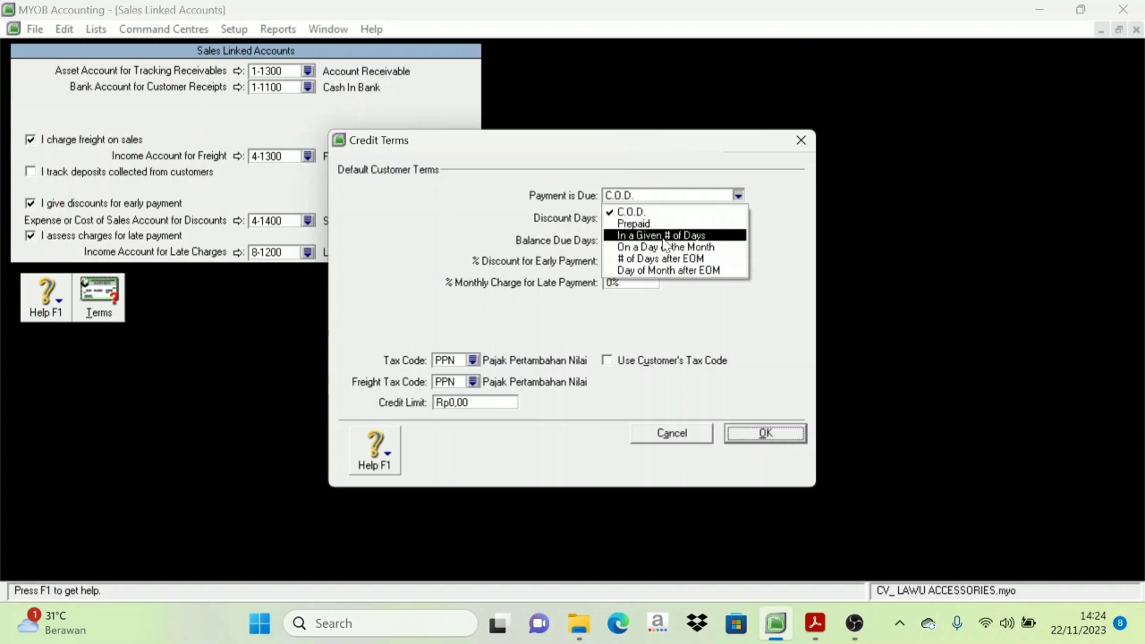
left_click(665, 236)
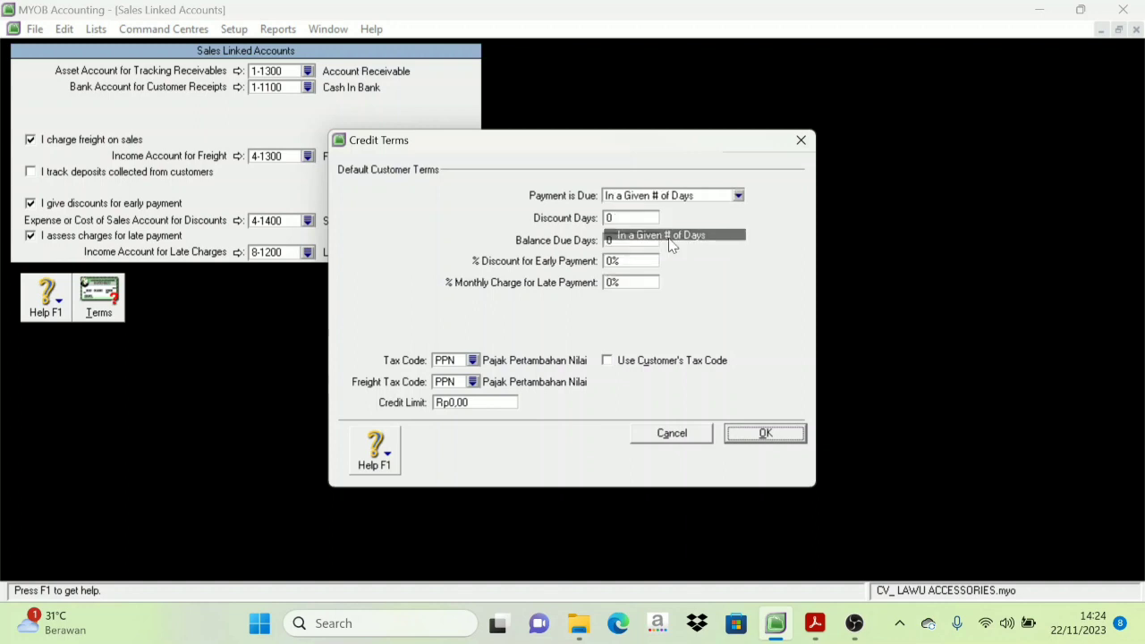
left_click(622, 219)
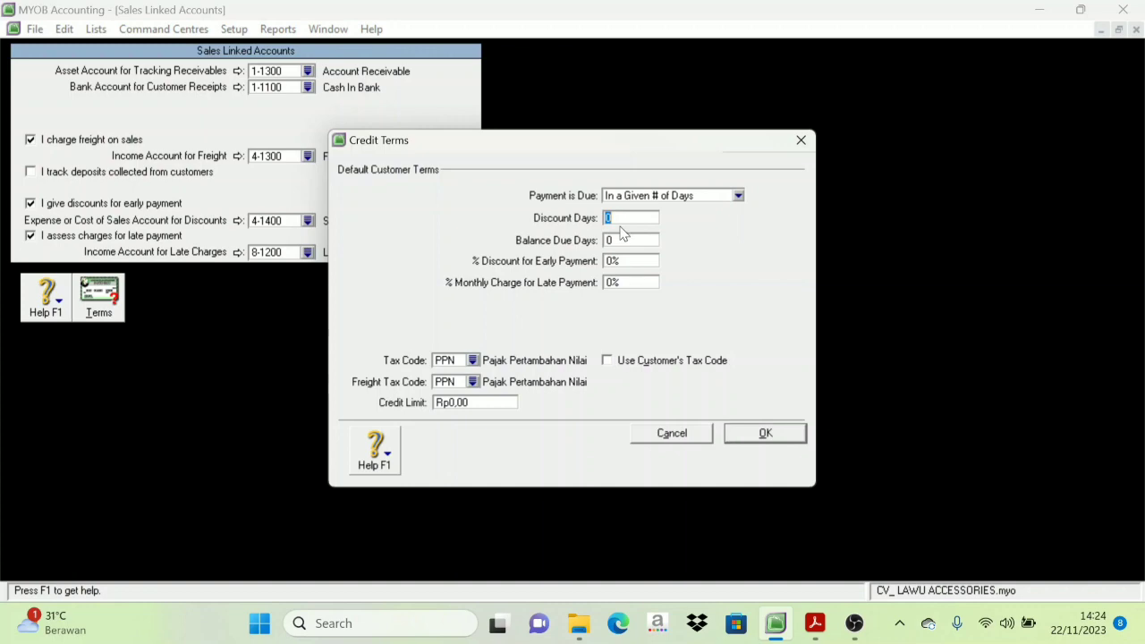
Step: Look up the payment terms for sales in the accounting policies of the CV Lawu PDF
left_click(834, 630)
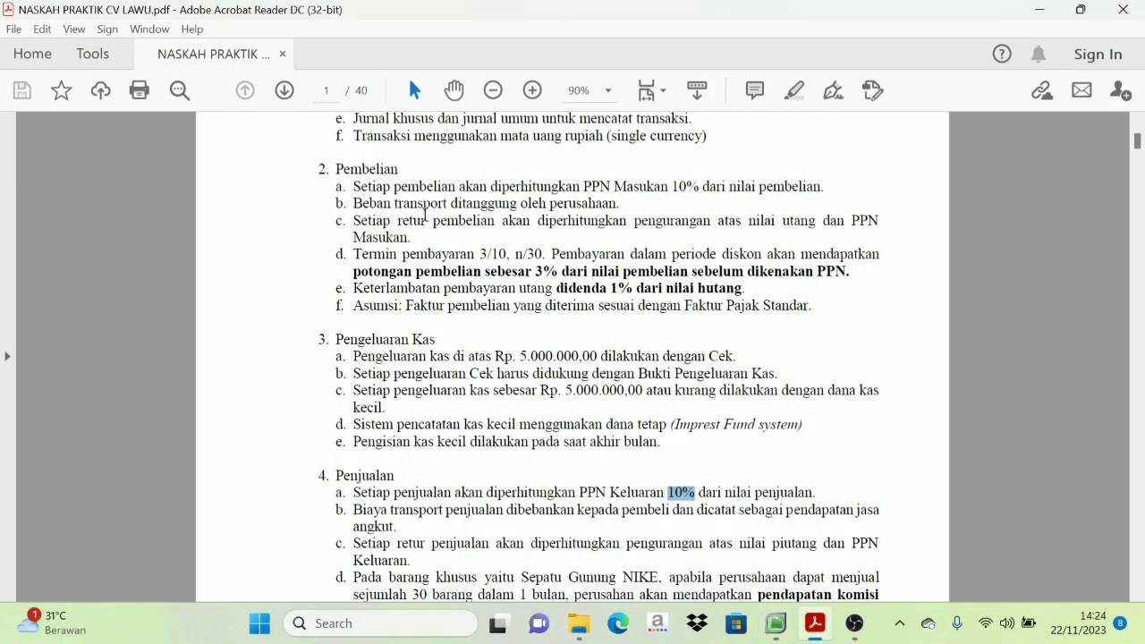
scroll(425, 213, "up", 4)
scroll(450, 284, "down", 5)
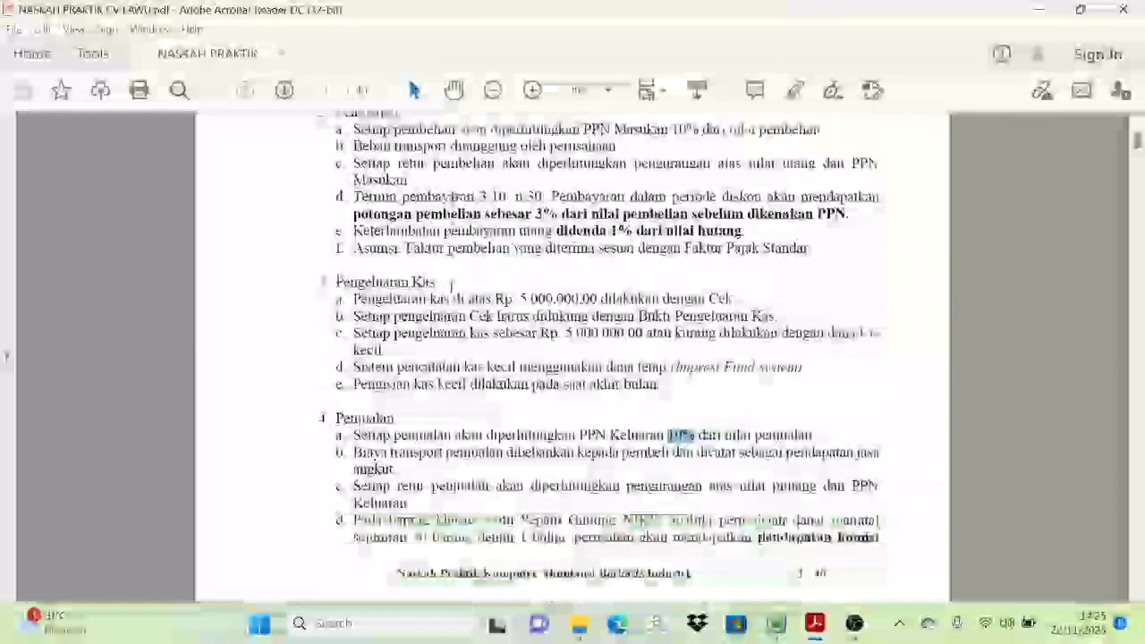
scroll(450, 284, "down", 3)
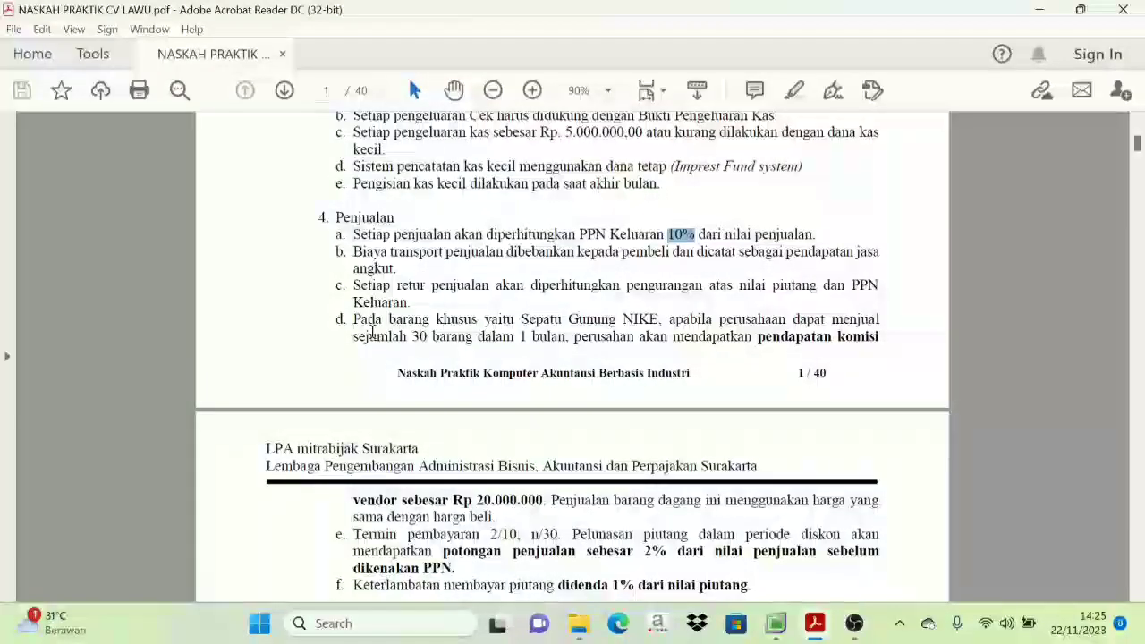
scroll(503, 325, "down", 1)
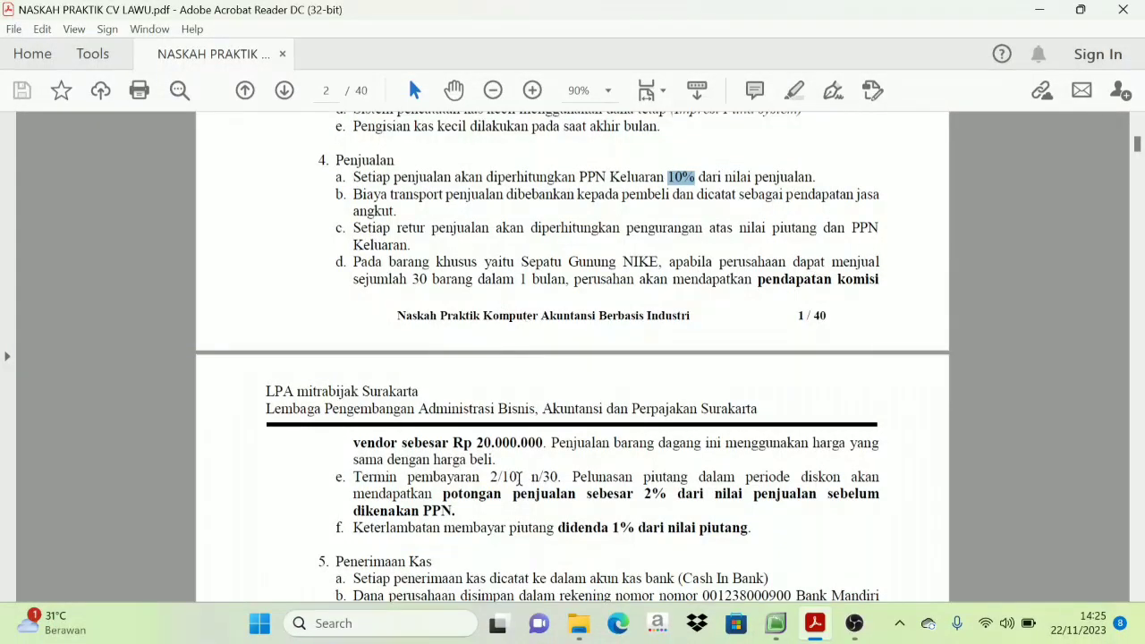
scroll(518, 477, "up", 1)
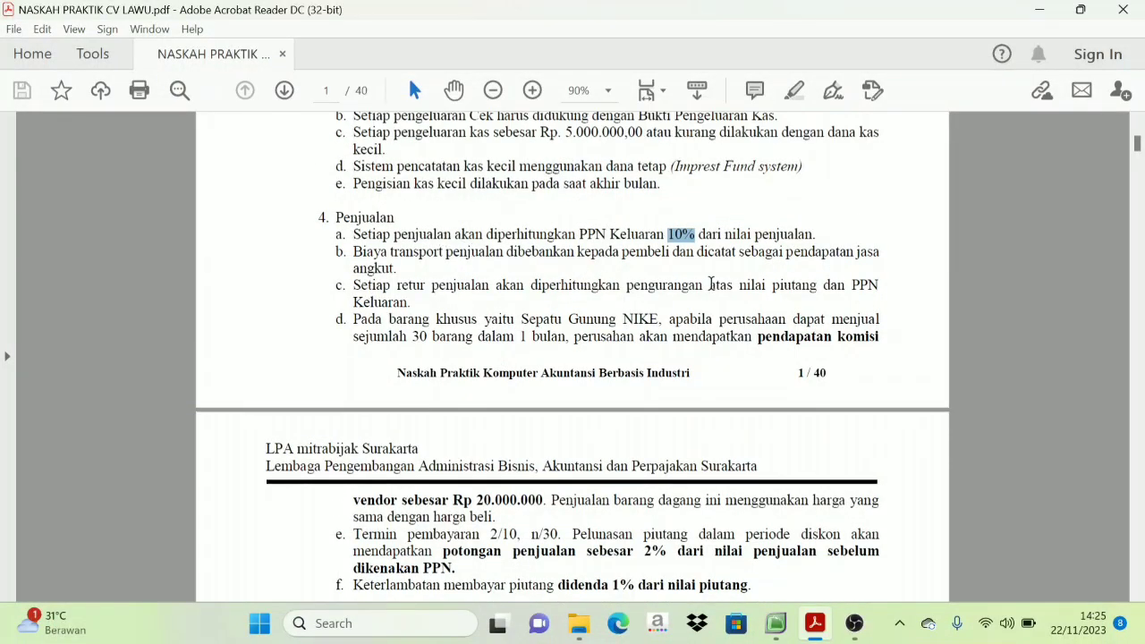
scroll(408, 381, "down", 2)
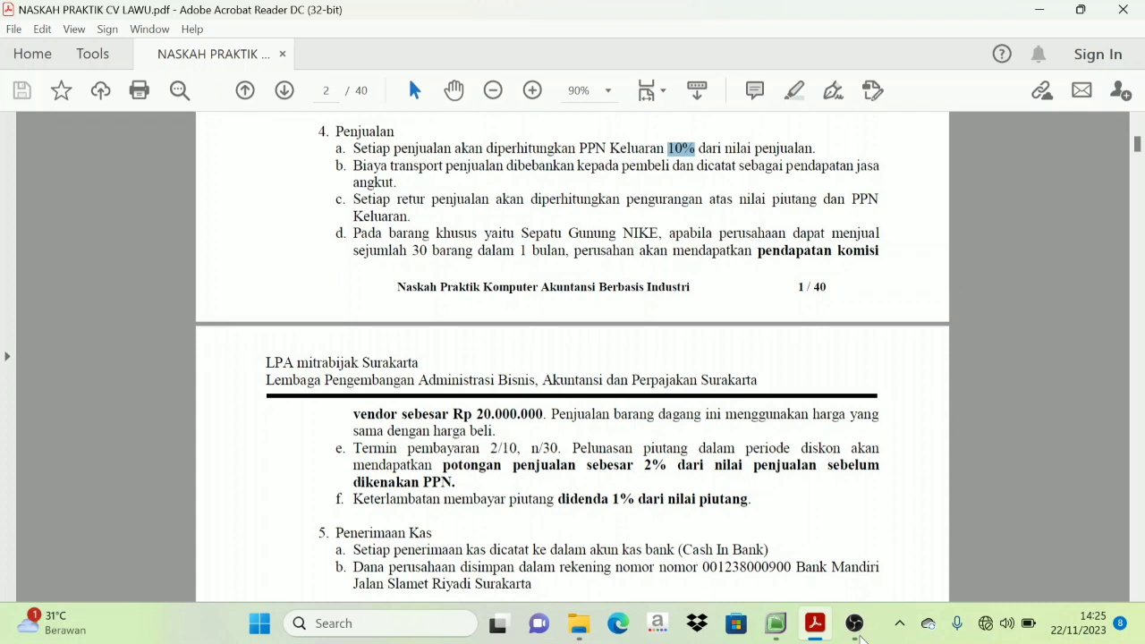
Step: Back in MYOB, set the discount days to 10 and the balance due days to 30, consulting the PDF's sales terms
left_click(775, 623)
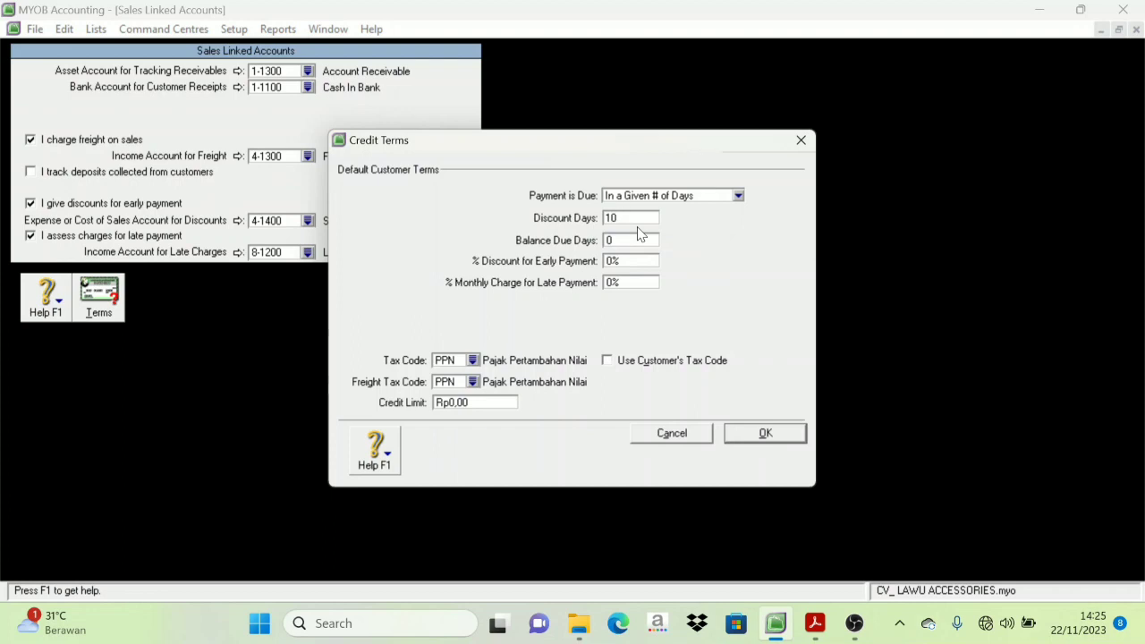
key("Tab")
left_click(815, 624)
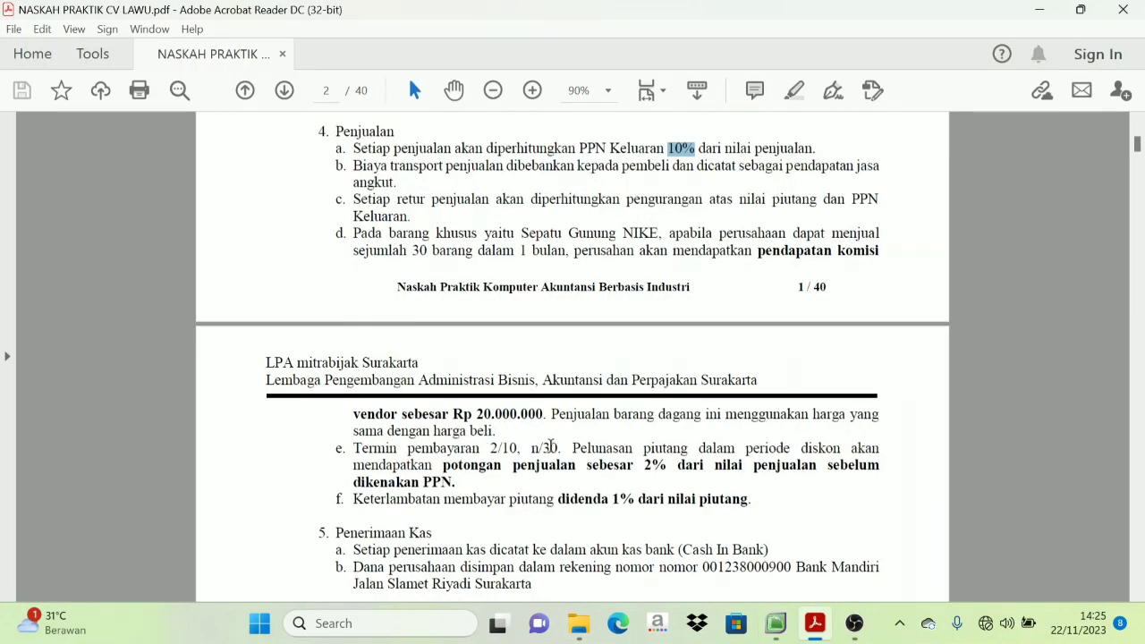
left_click(775, 624)
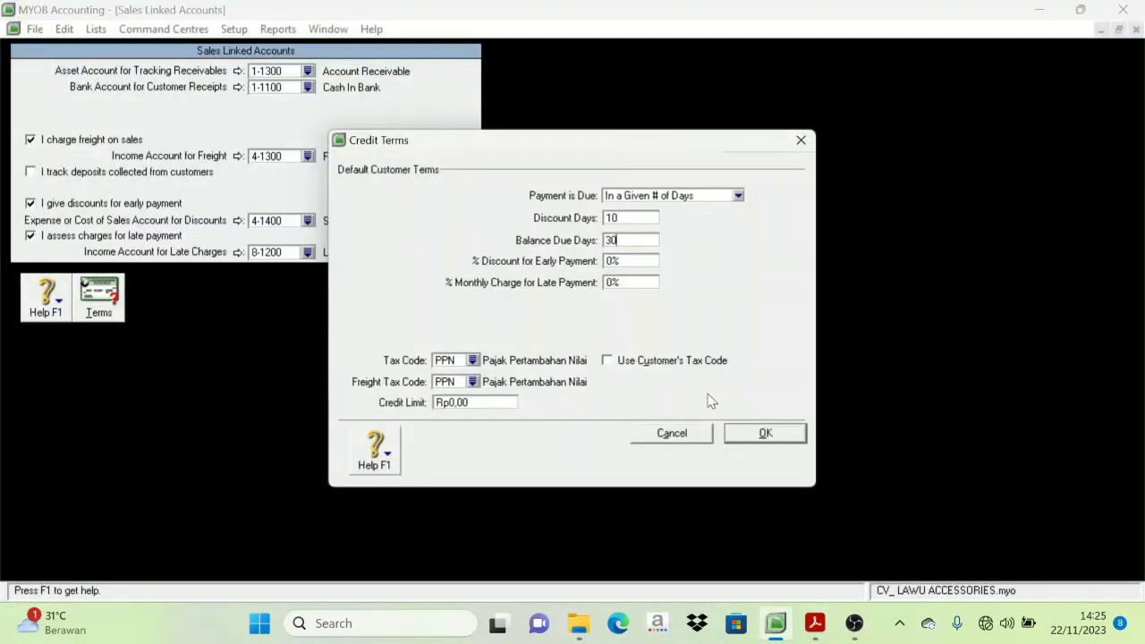
Step: Check the sales discount rate in the PDF, set the early payment discount to 2% in MYOB, and save the terms
left_click(624, 261)
mouse_move(781, 635)
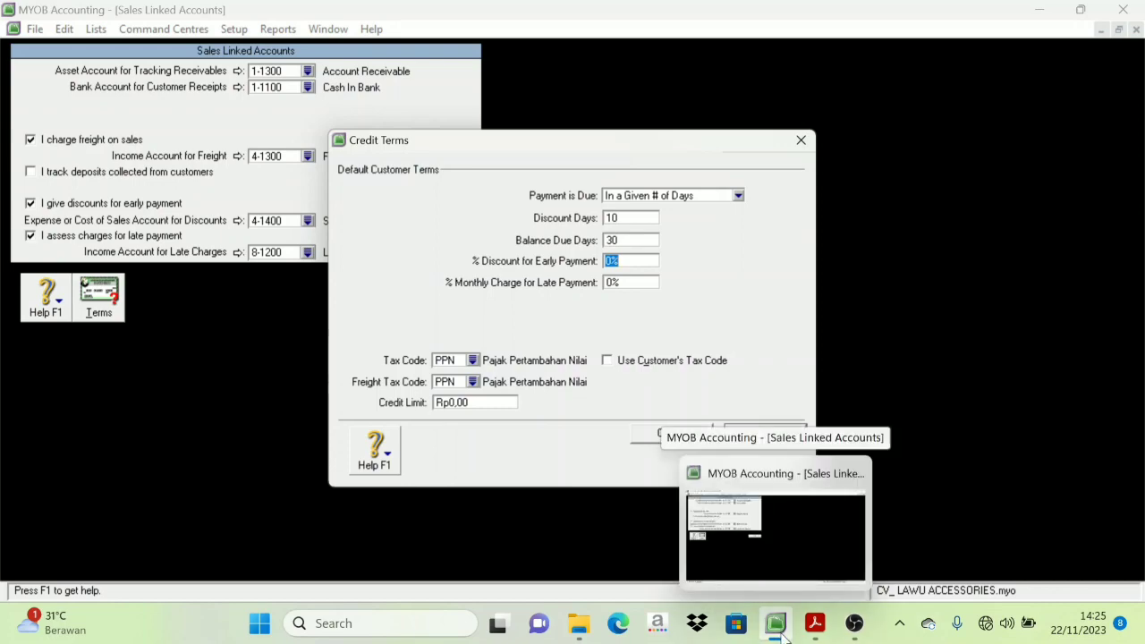
left_click(815, 626)
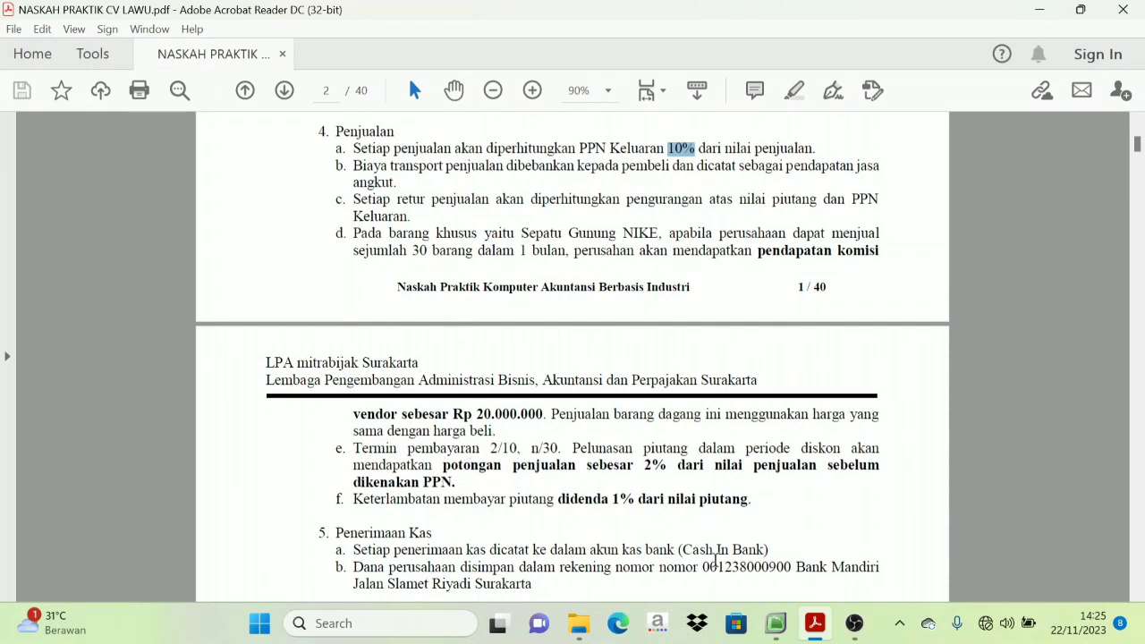
left_click(707, 548)
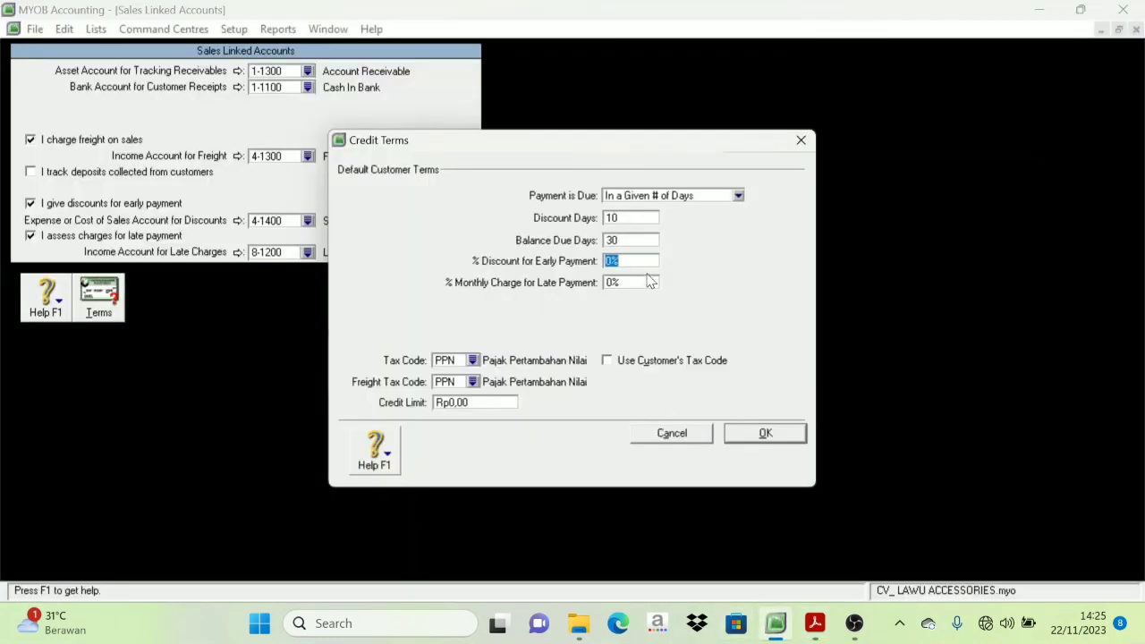
type("2")
left_click(767, 434)
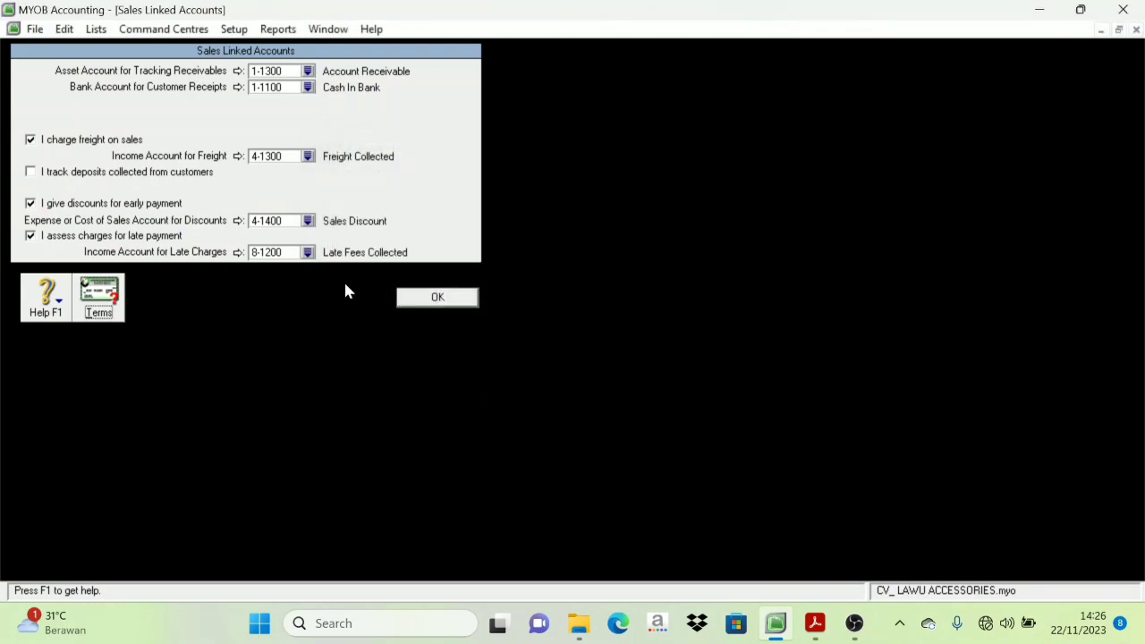
Step: Reopen the default customer credit terms, check the late payment penalty in the PDF, and set the monthly late payment charge to 1%
left_click(97, 296)
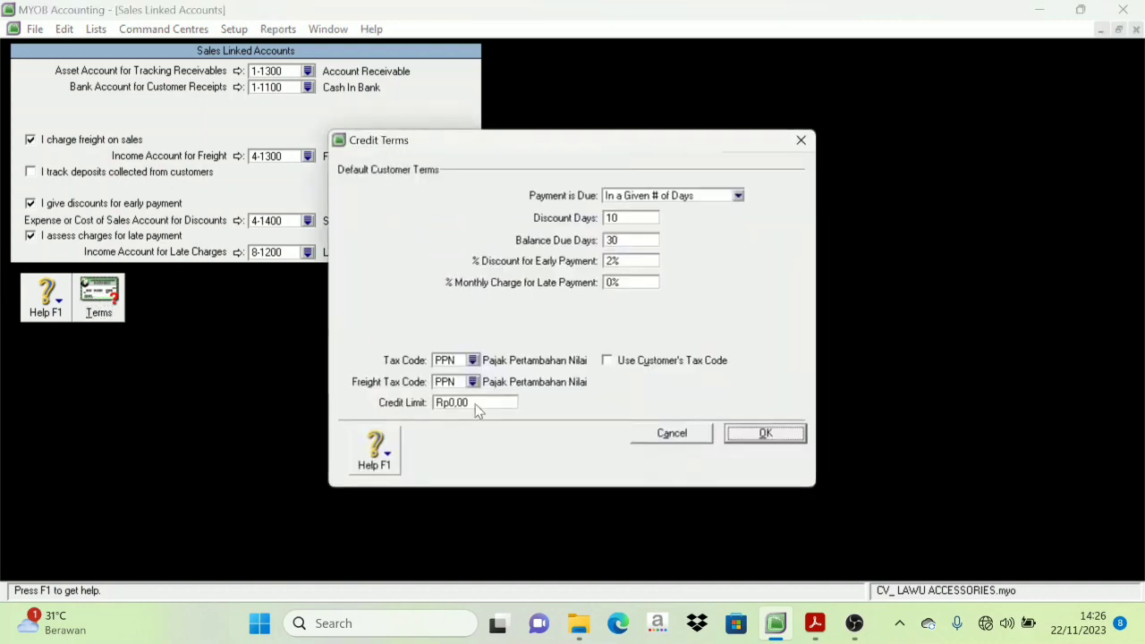
left_click(814, 623)
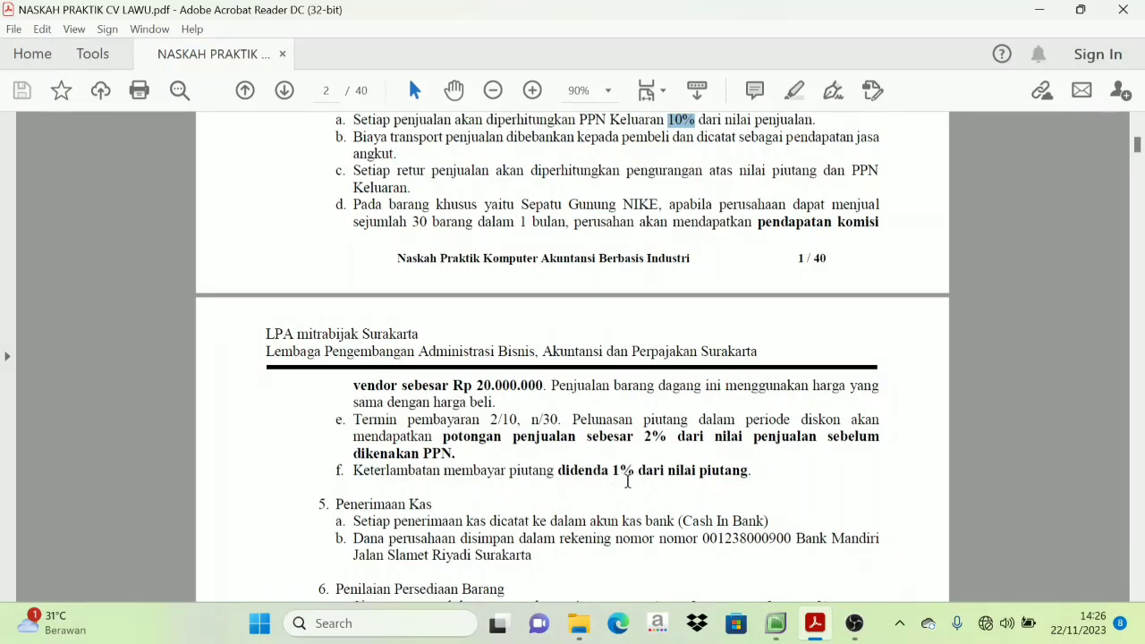
left_click(775, 623)
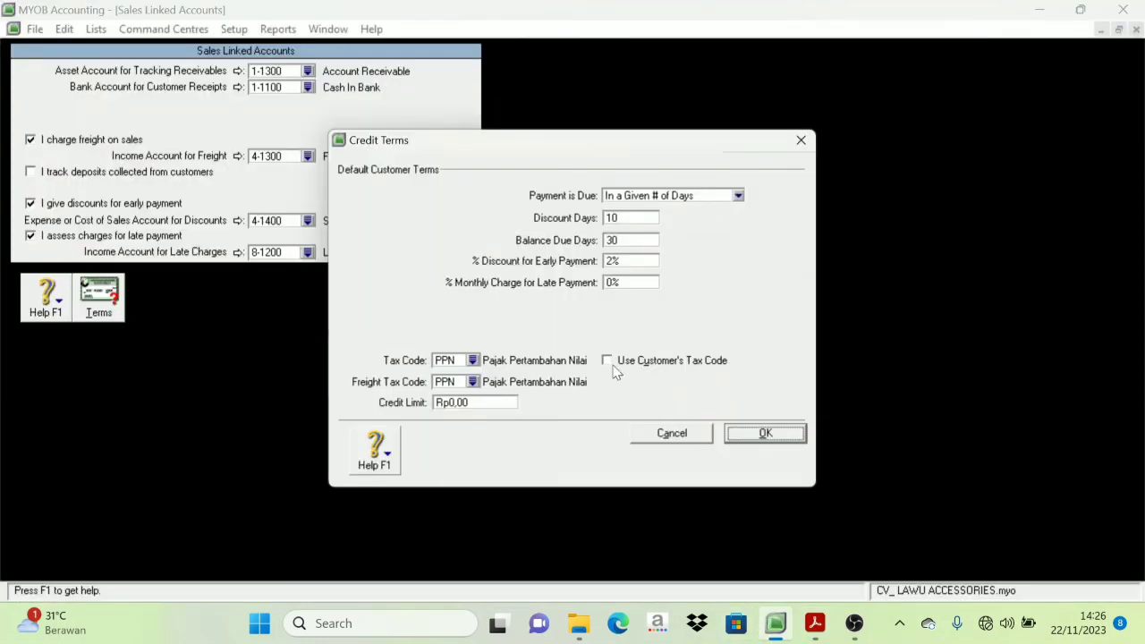
left_click(619, 283)
type("1")
Step: Set the customer terms' freight tax code to N-T (Not Reportable) and save the credit terms
left_click(473, 382)
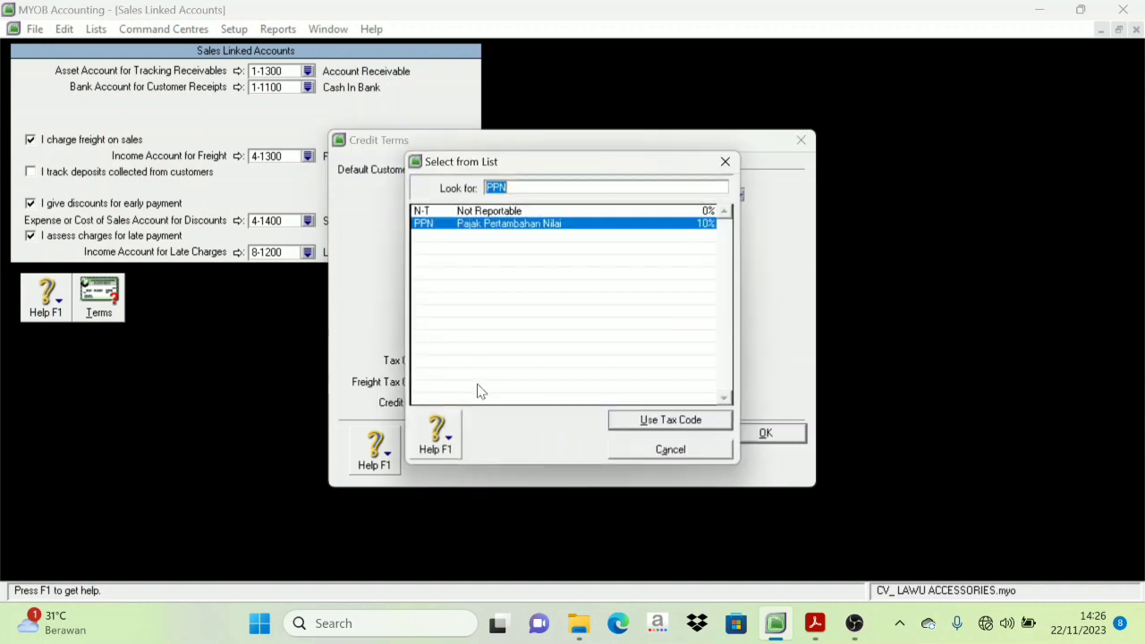
left_click(422, 212)
left_click(651, 419)
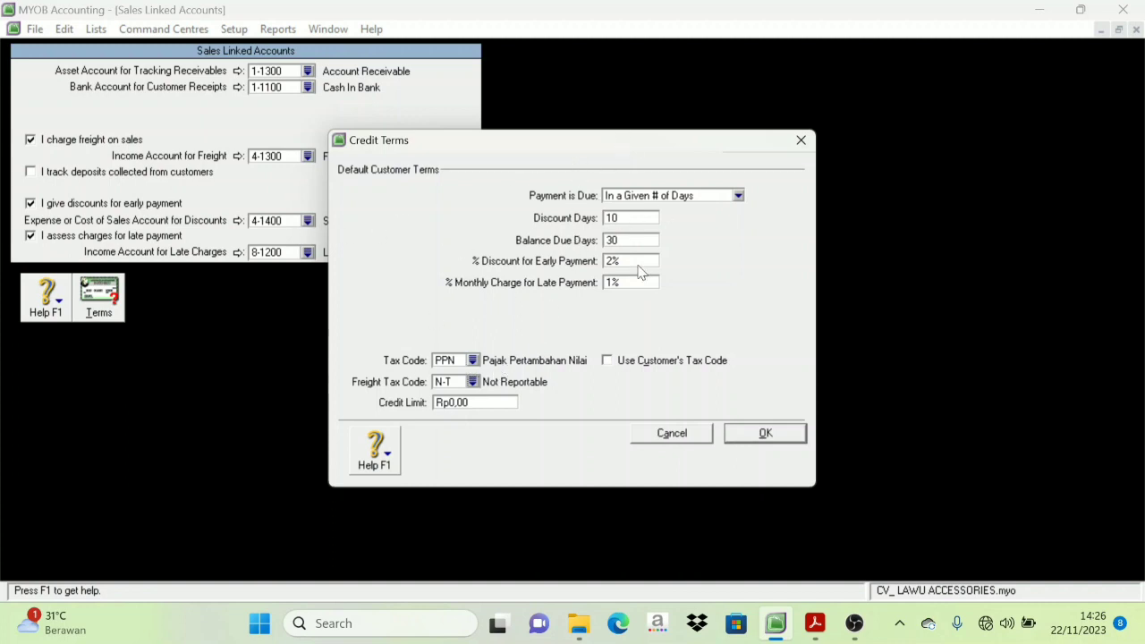
left_click(767, 434)
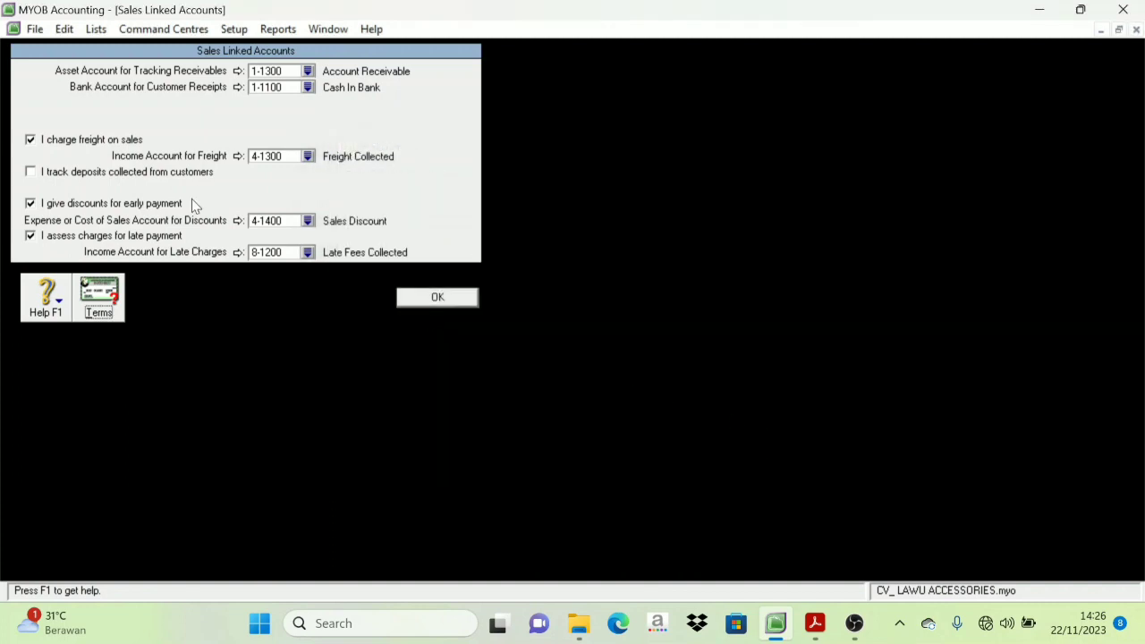
Step: Review the saved default customer credit terms, accept them, and close the sales linked accounts
left_click(110, 313)
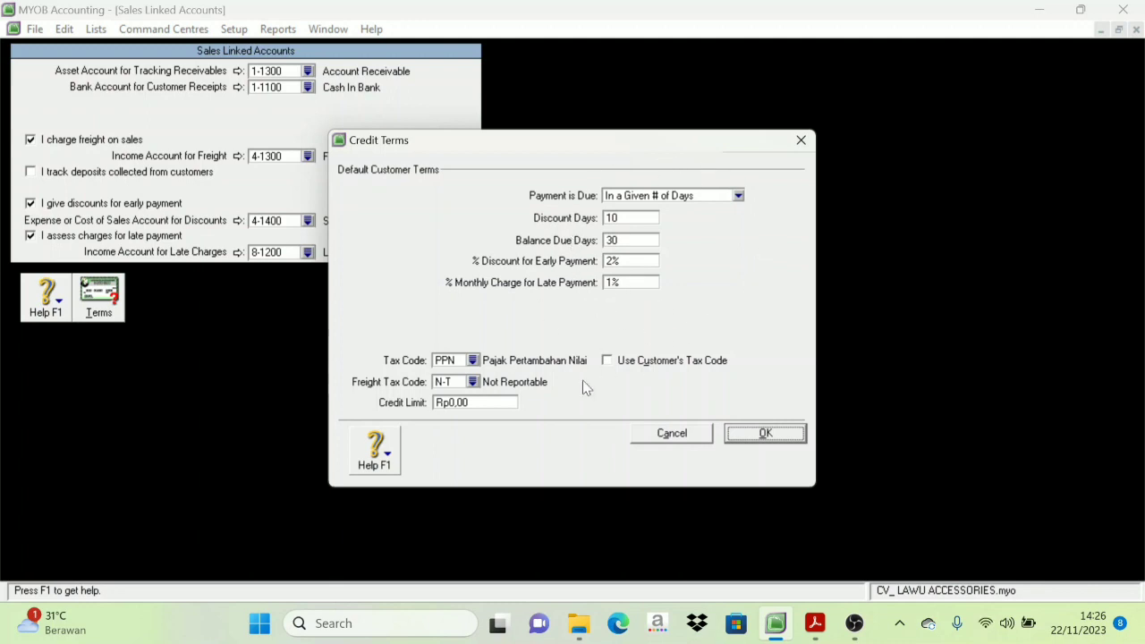
left_click(790, 440)
left_click(439, 297)
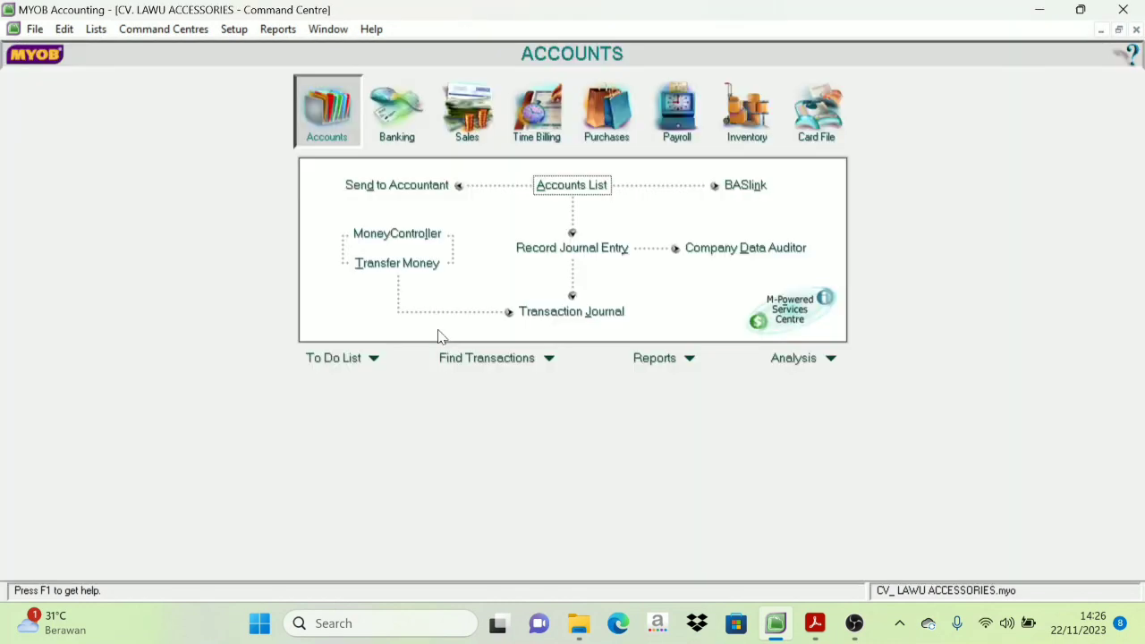
Step: Open the purchases linked accounts and enable freight on purchases with account 5-1200 Freight Paid
left_click(234, 32)
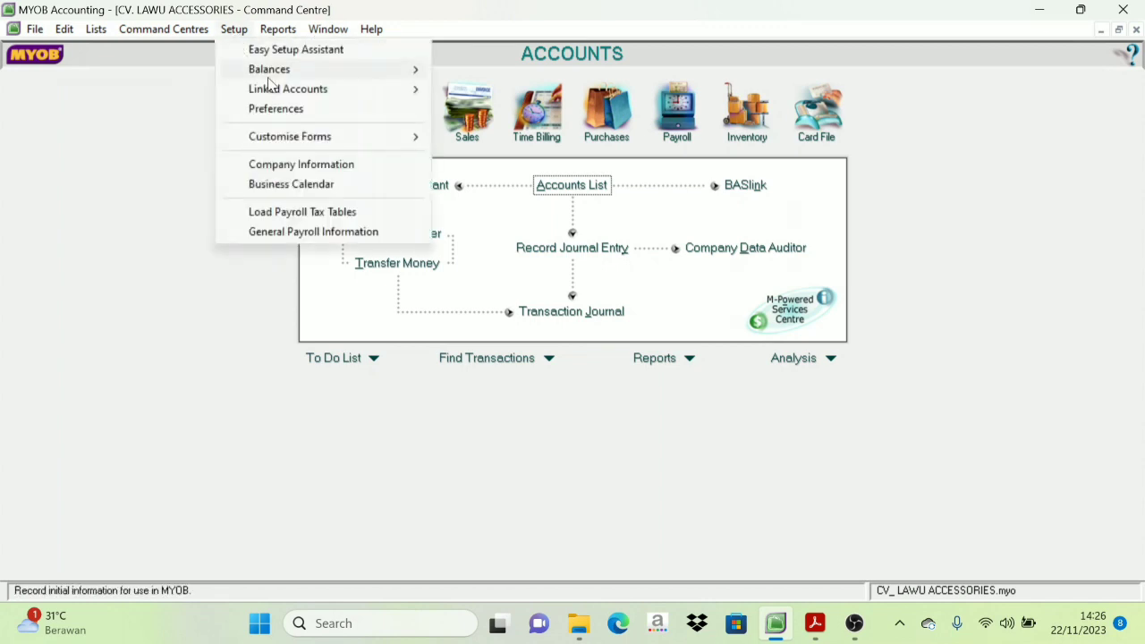
mouse_move(286, 93)
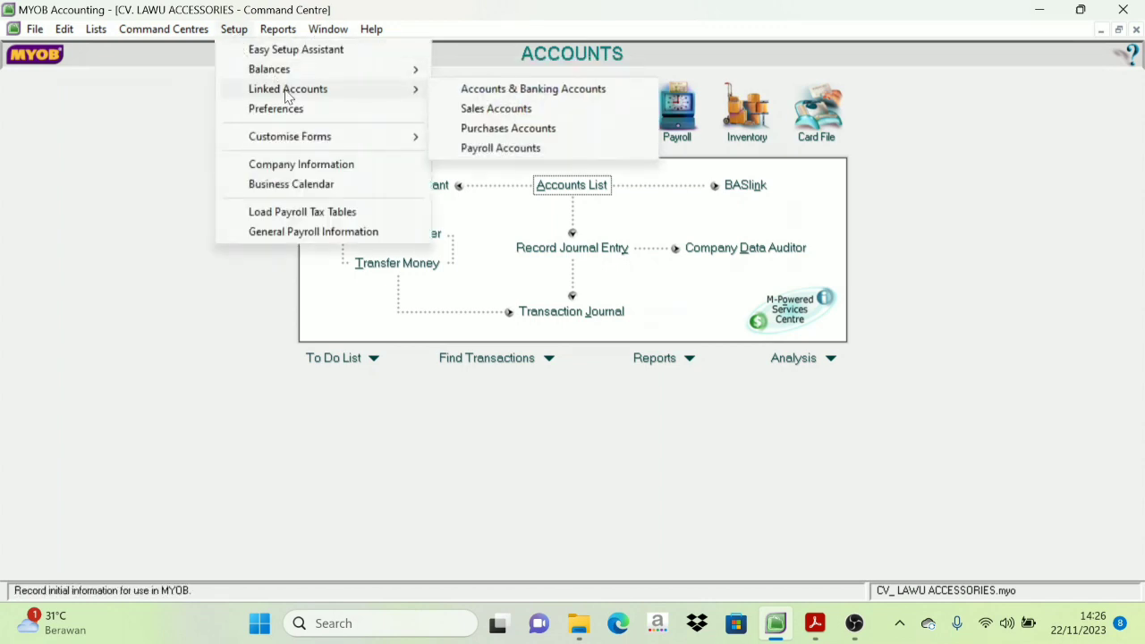
left_click(517, 132)
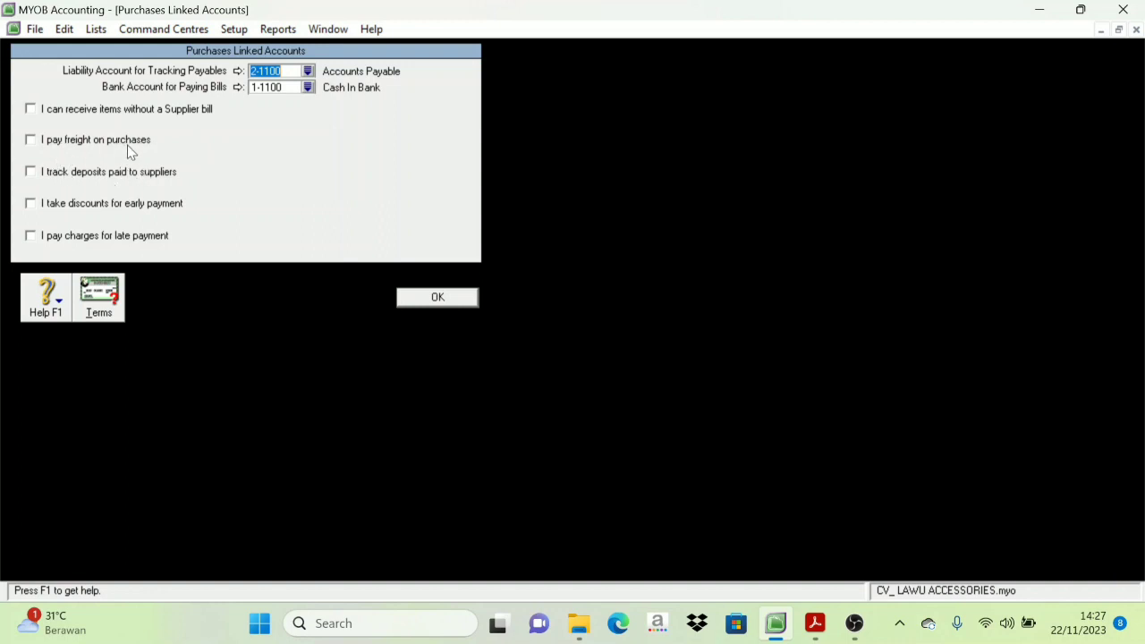
left_click(35, 142)
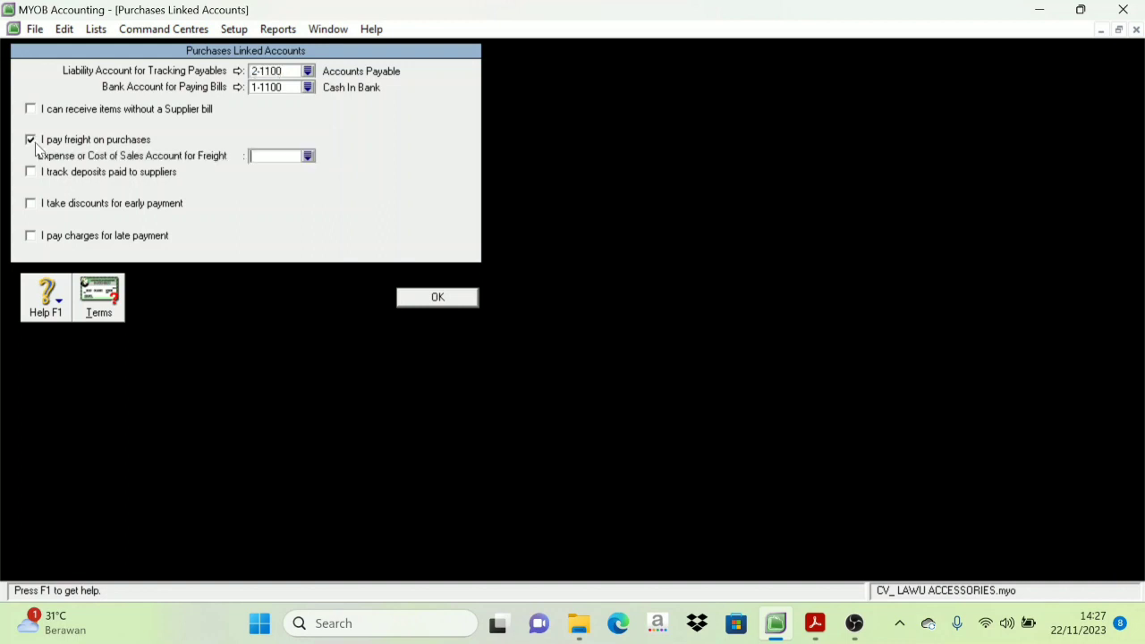
left_click(308, 157)
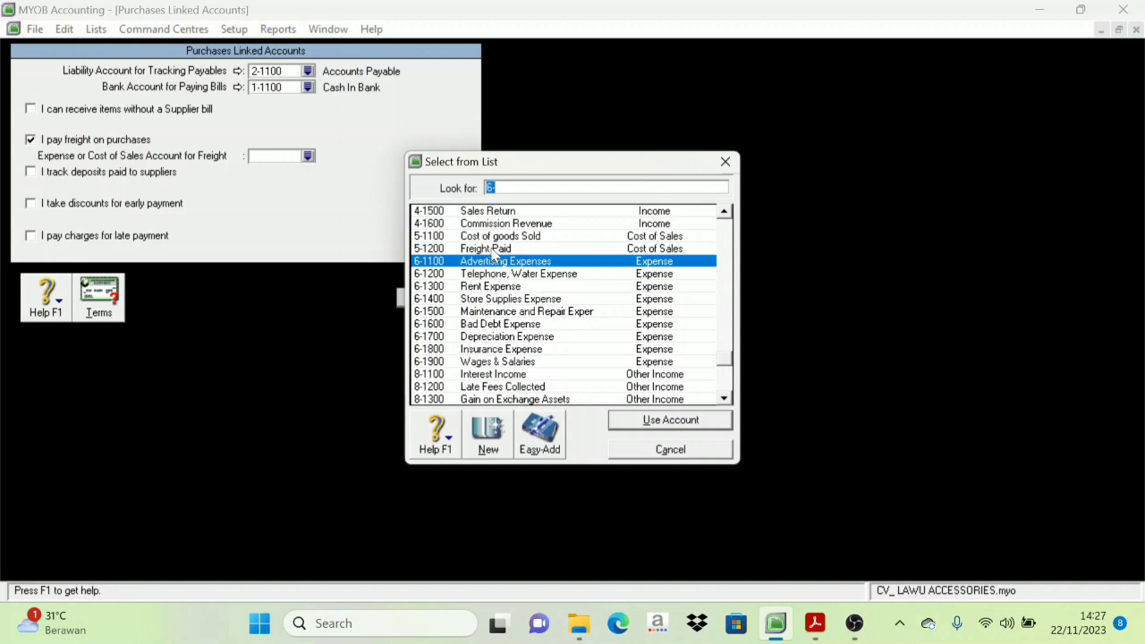
scroll(474, 244, "up", 1)
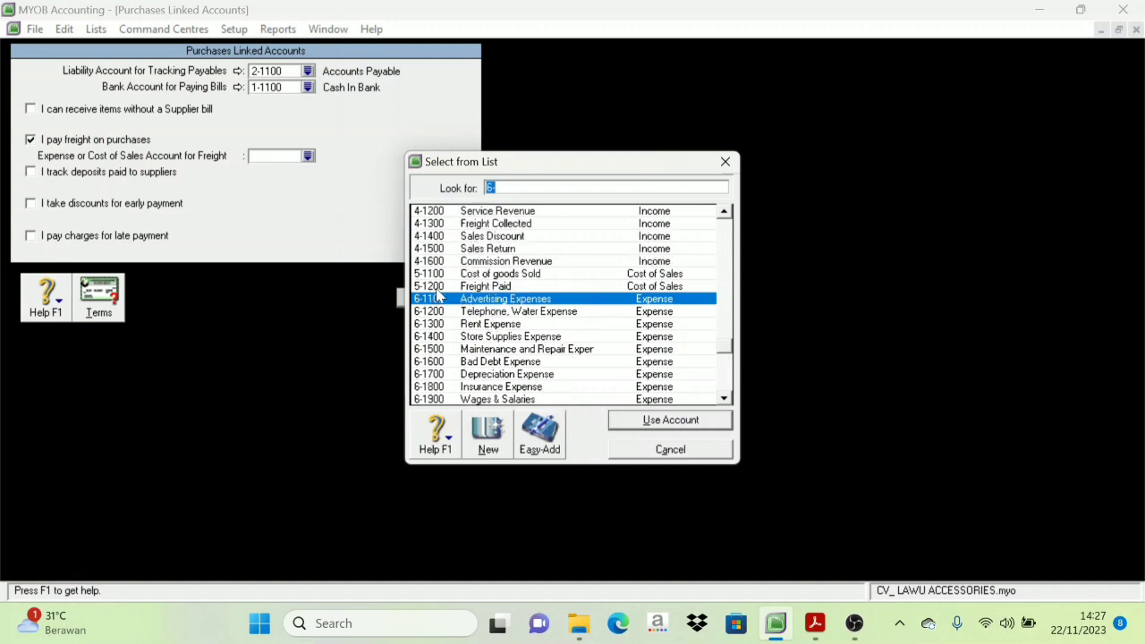
left_click(507, 287)
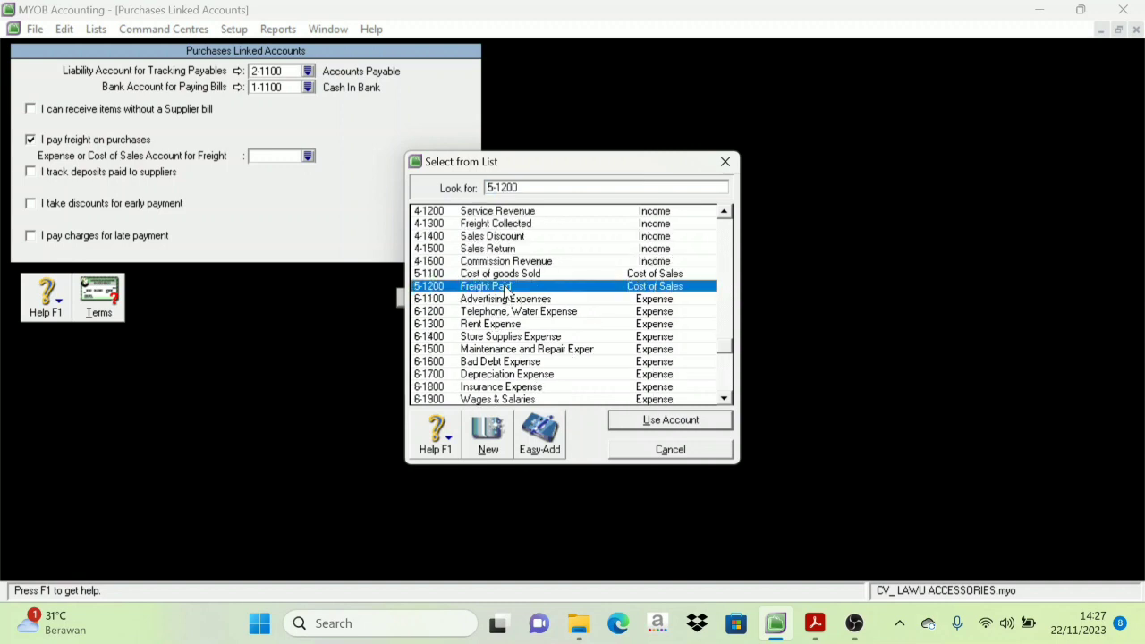
left_click(657, 423)
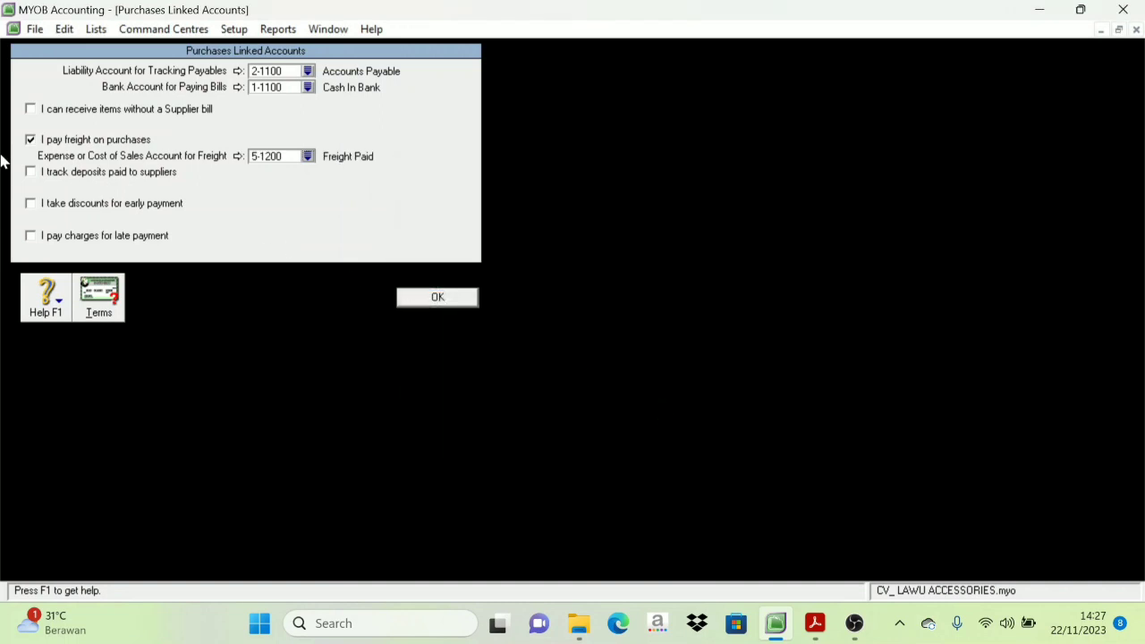
left_click(30, 204)
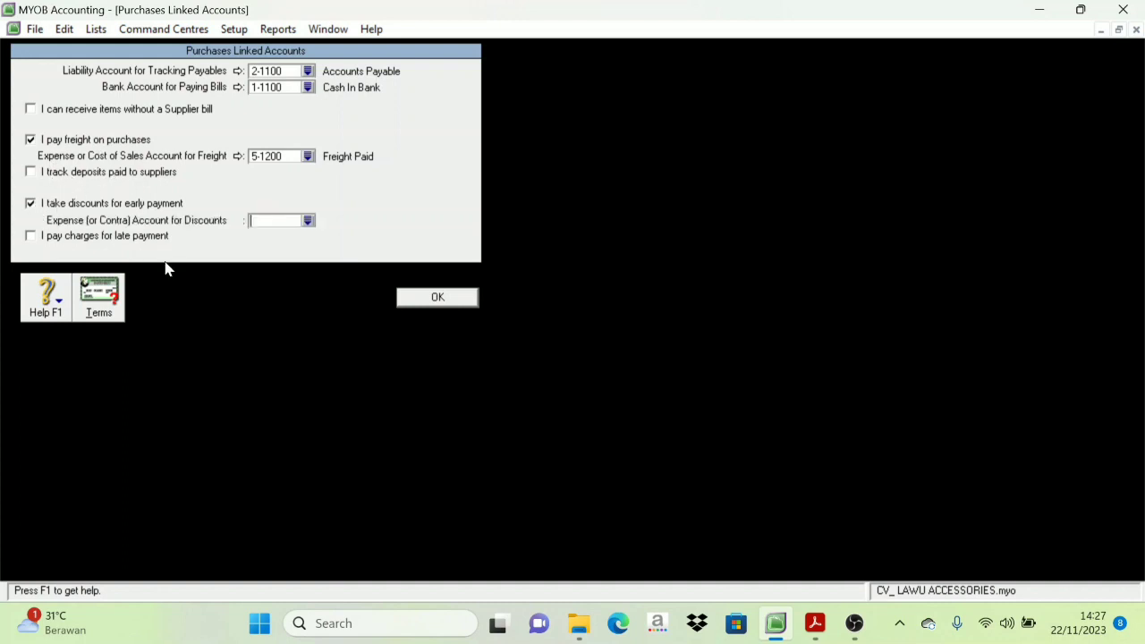
left_click(307, 221)
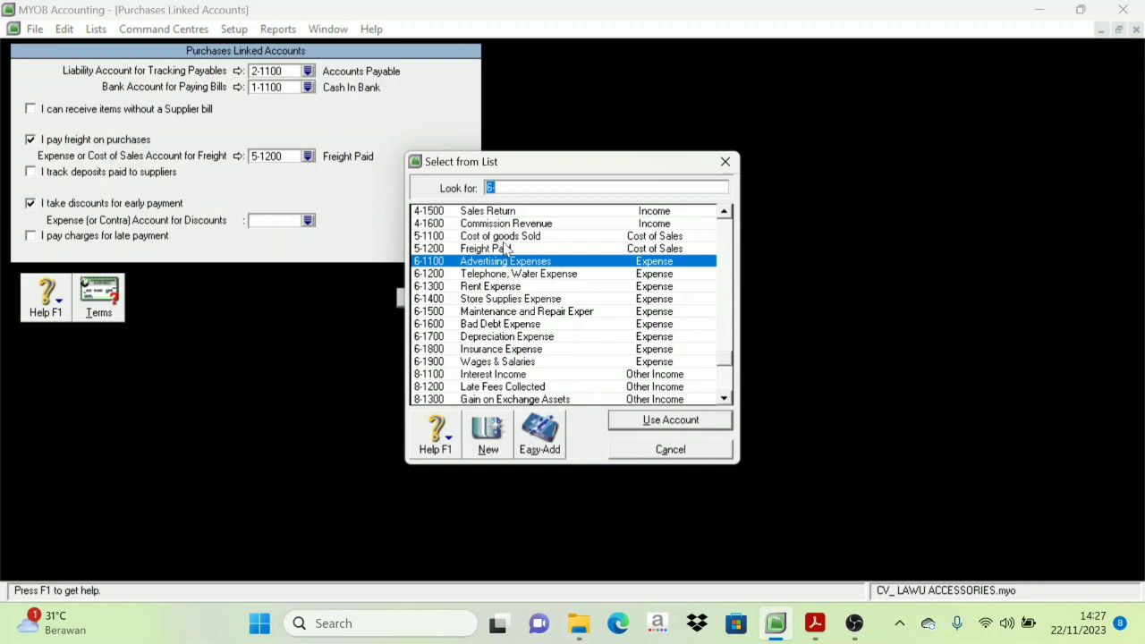
scroll(493, 249, "up", 1)
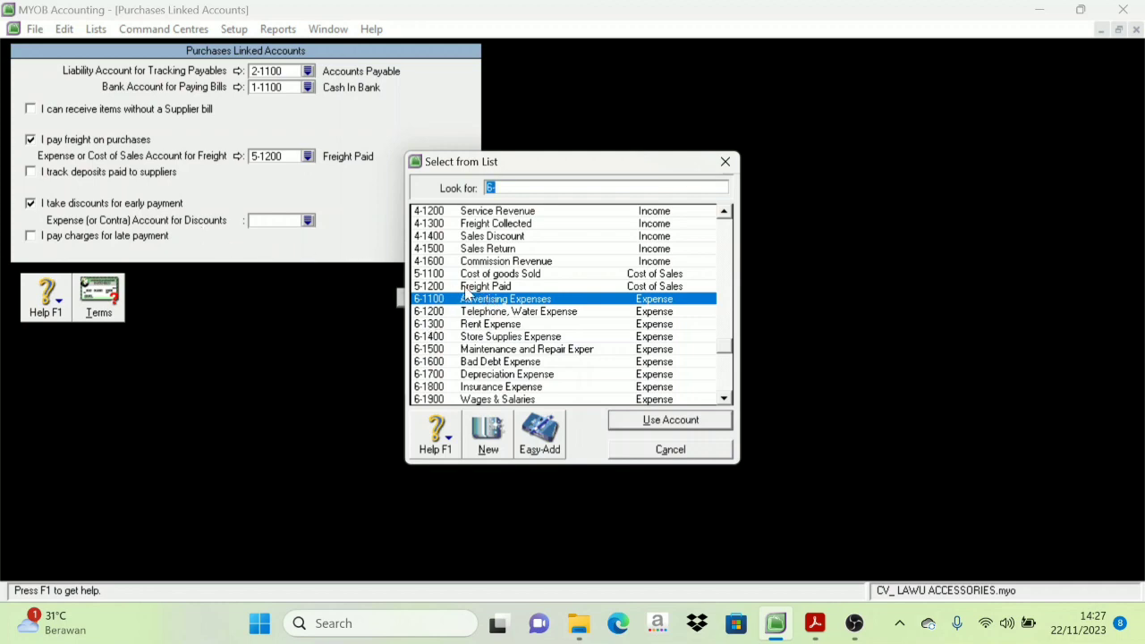
scroll(503, 335, "down", 2)
scroll(503, 335, "down", 1)
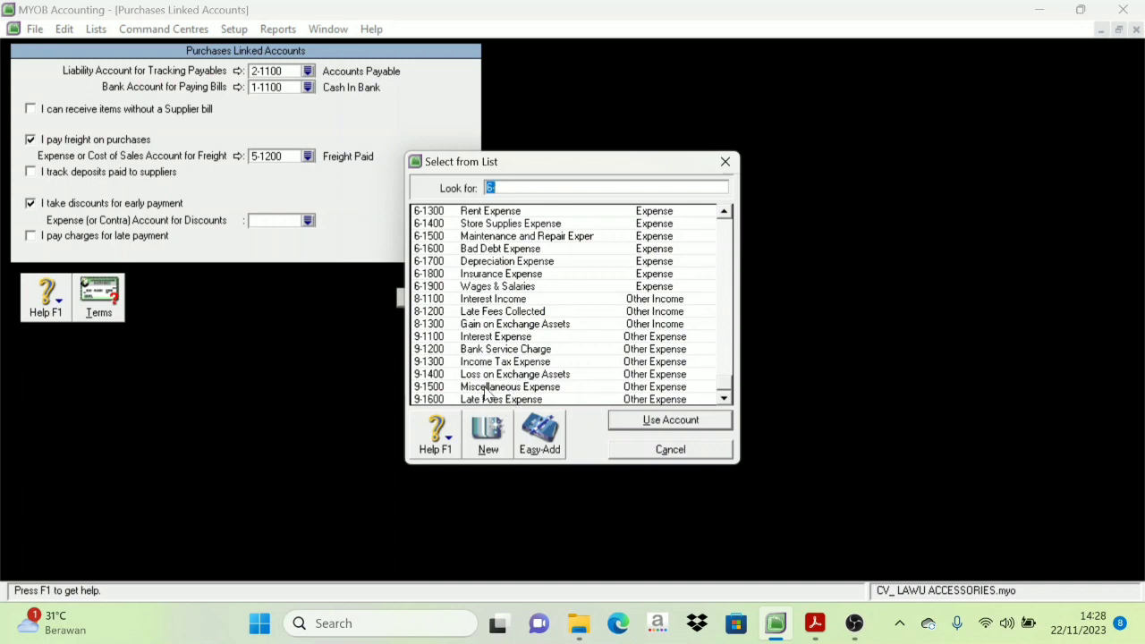
scroll(489, 389, "up", 5)
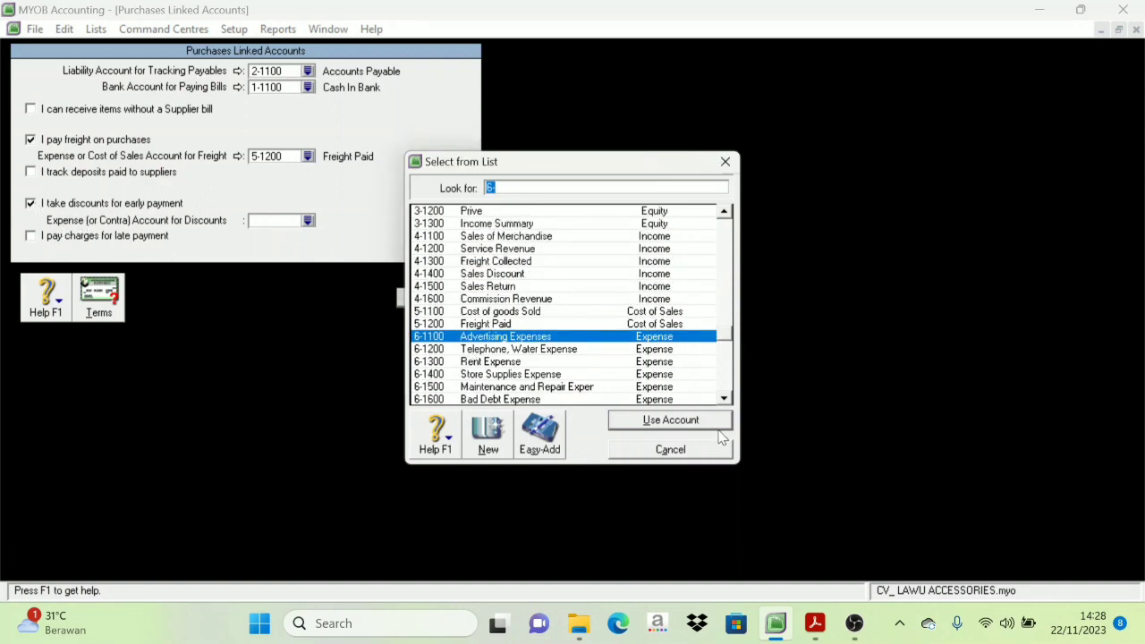
left_click(698, 452)
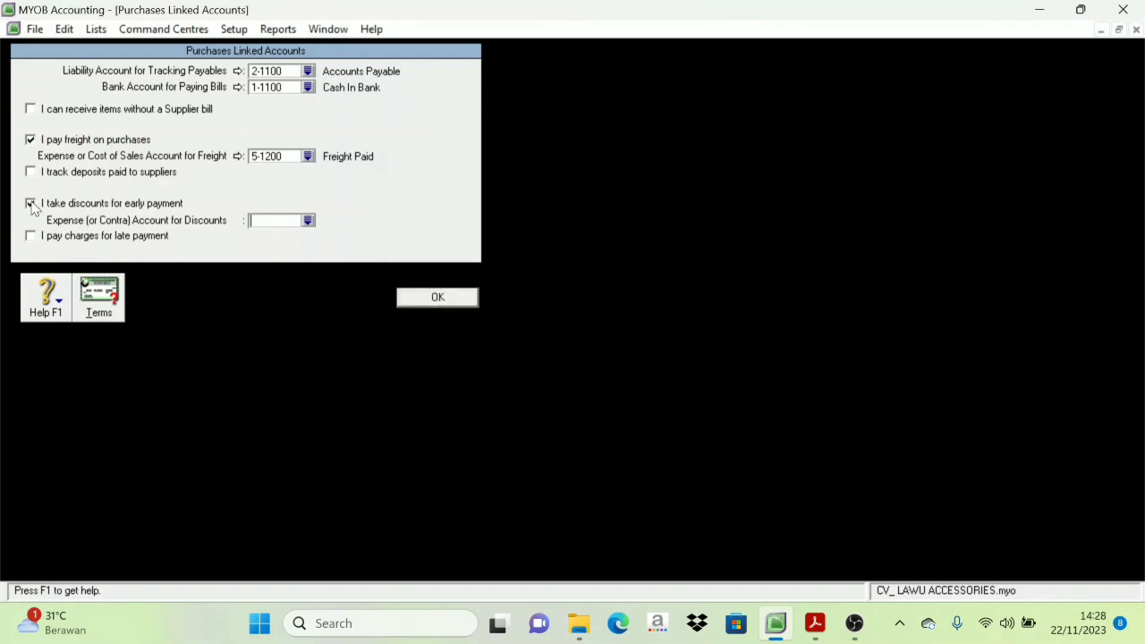
left_click(73, 206)
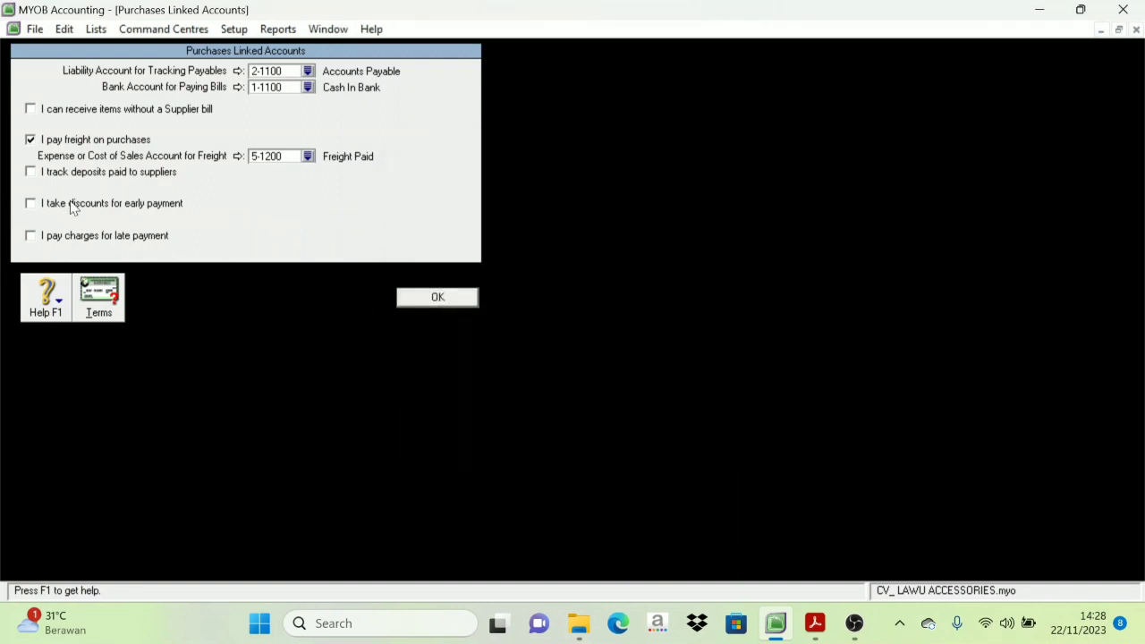
Step: Enable charges for late payment on purchases and link them to account 9-1600 Late Fees Expense
left_click(31, 236)
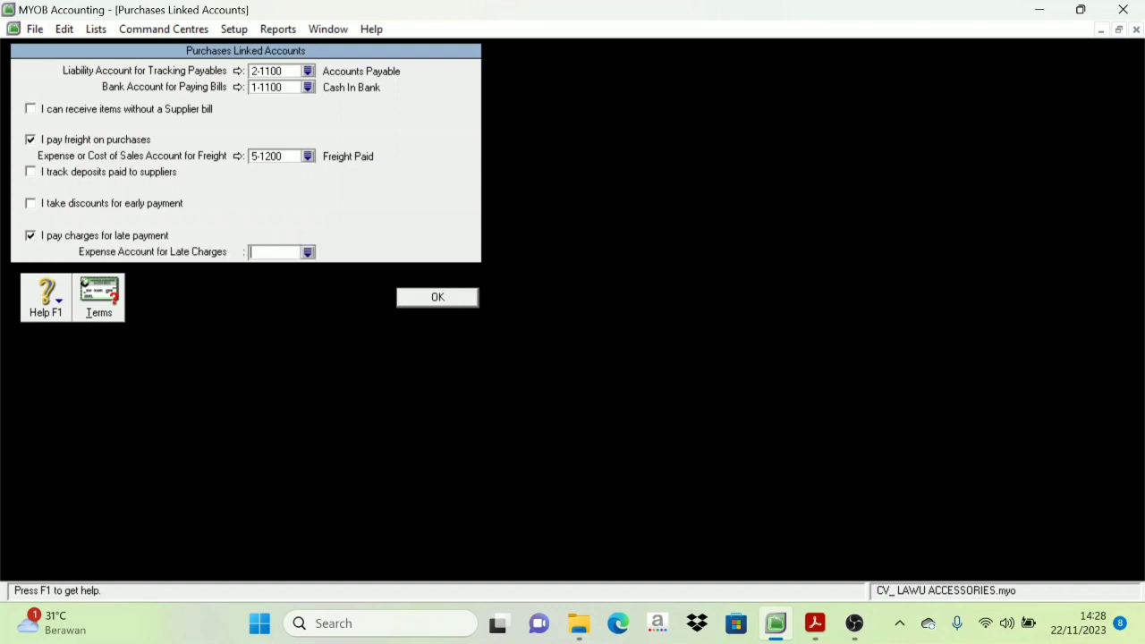
left_click(308, 252)
scroll(579, 327, "down", 2)
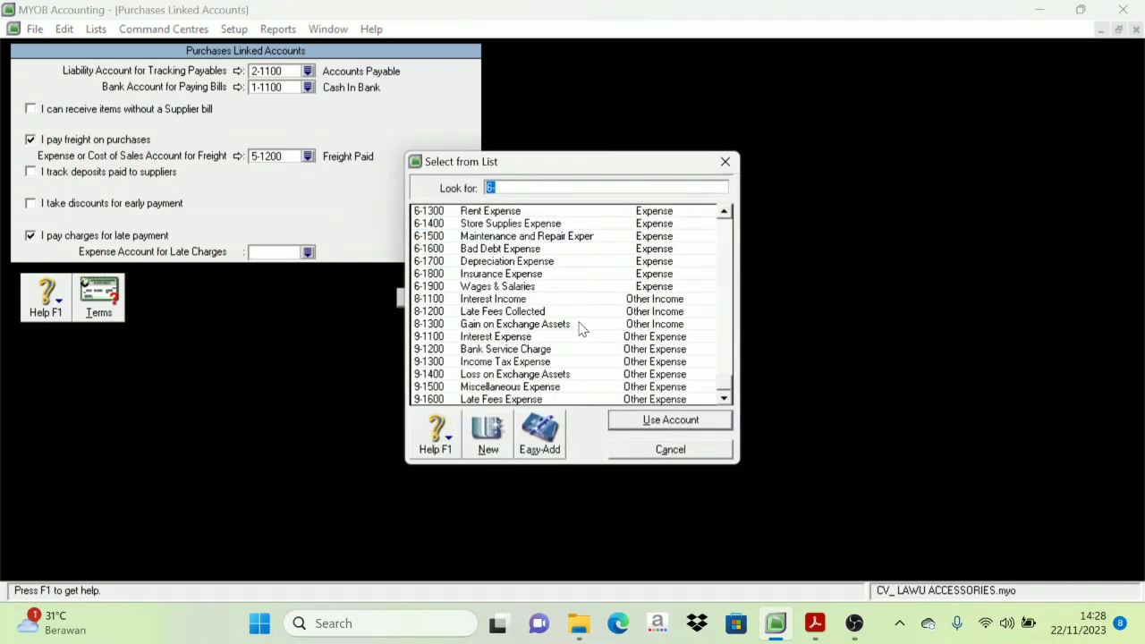
left_click(505, 402)
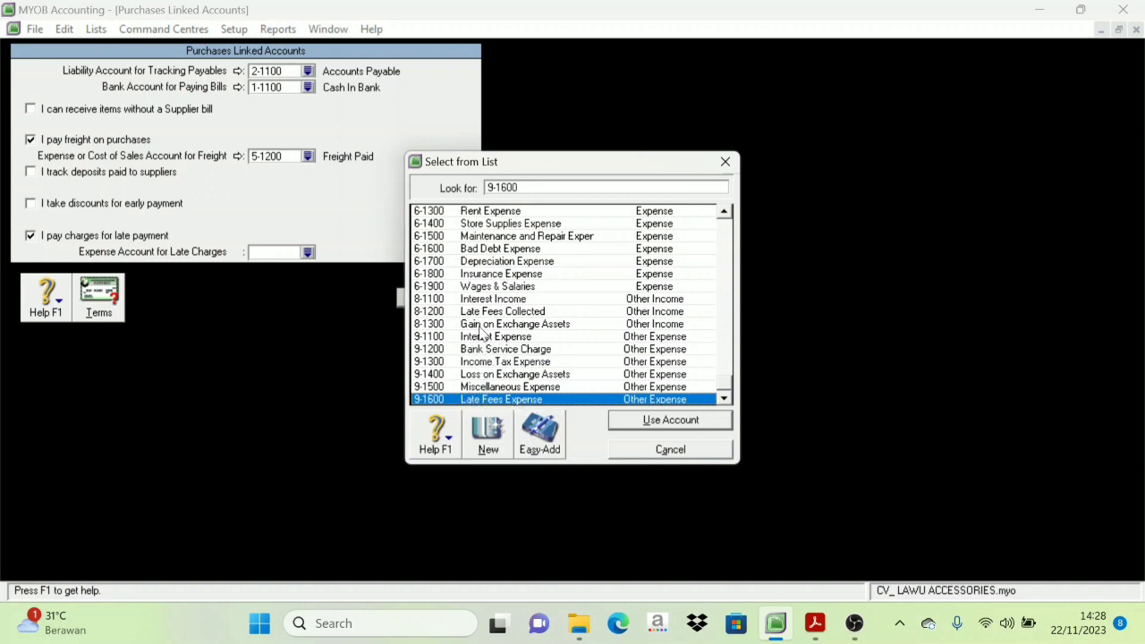
left_click(653, 422)
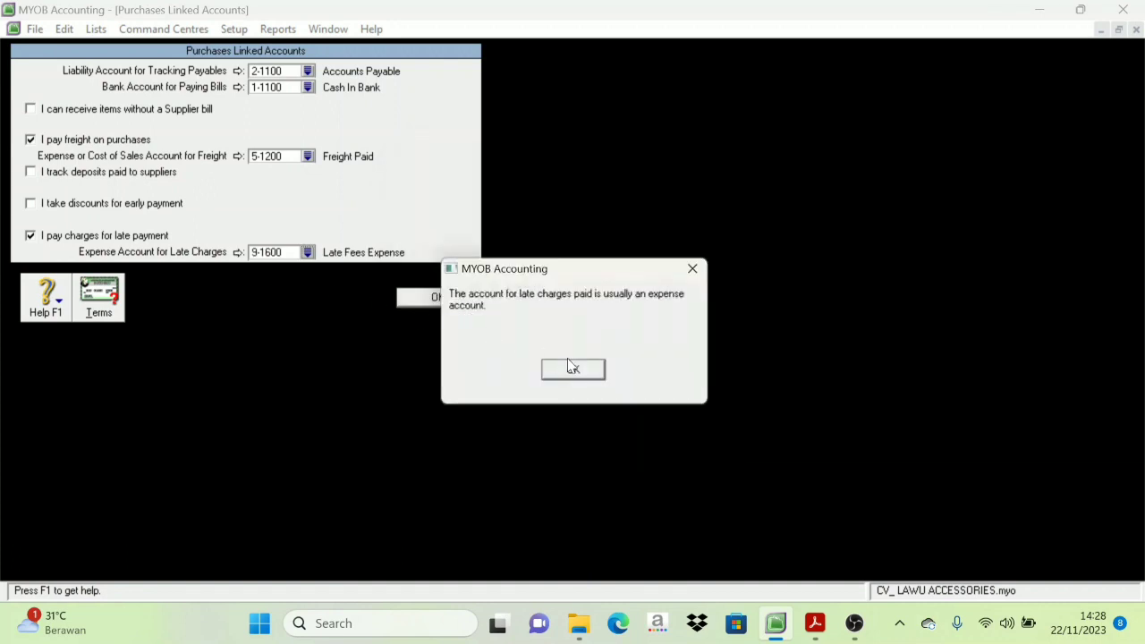
left_click(575, 369)
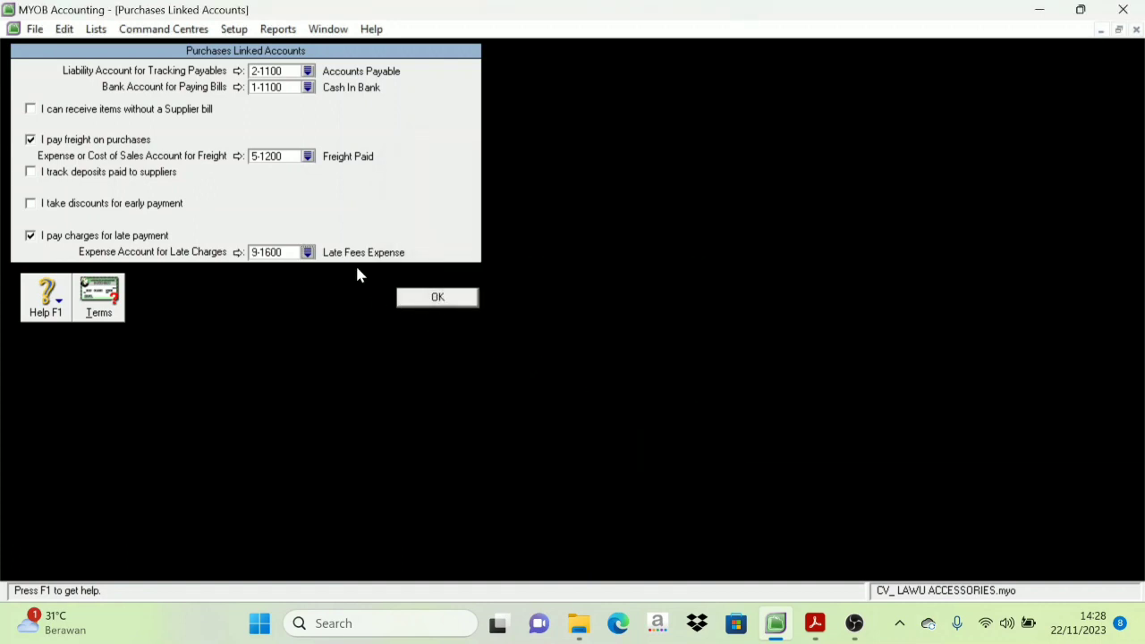
Step: Open the default supplier credit terms and make payment due In a Given # of Days
left_click(111, 304)
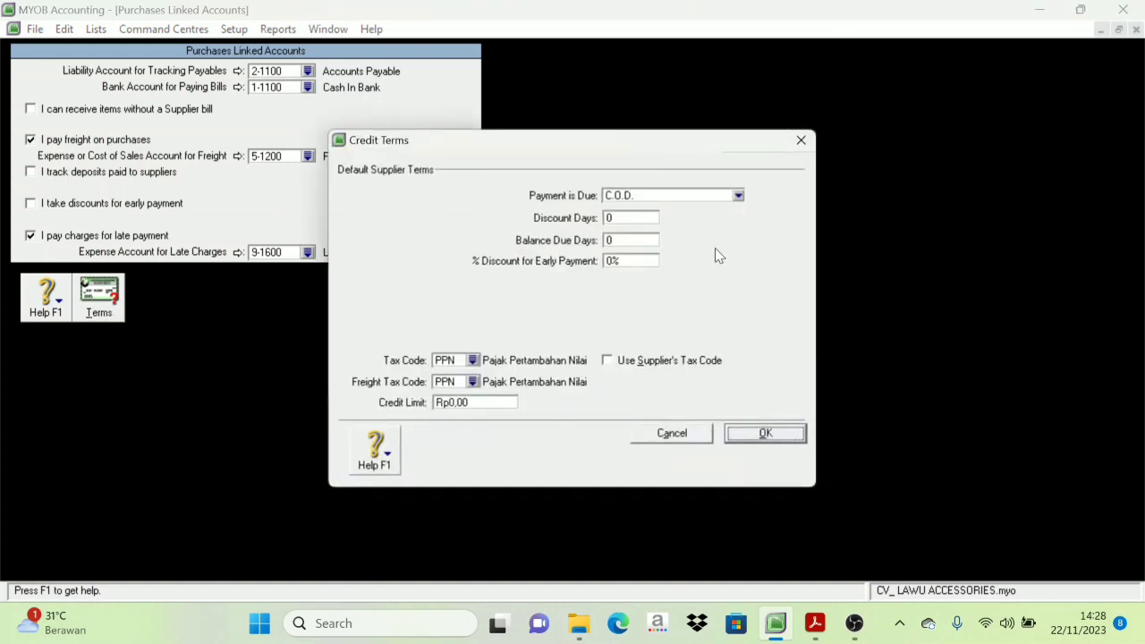
left_click(662, 195)
left_click(647, 236)
left_click(620, 220)
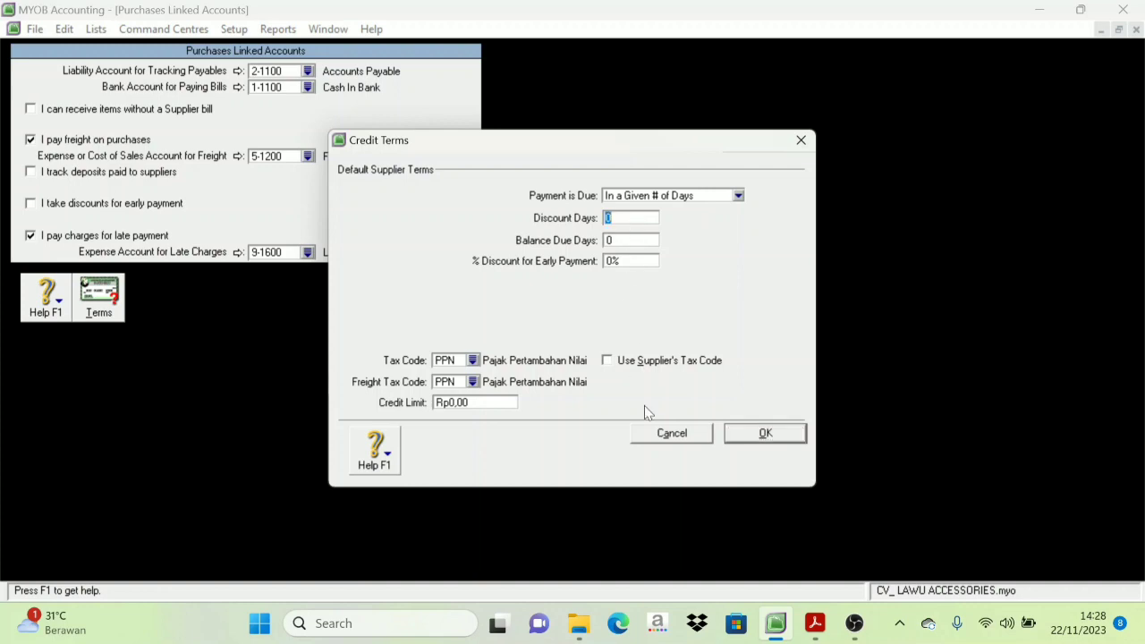
Step: Look up the payment terms for purchases in the accounting policies of the CV Lawu PDF
left_click(814, 624)
scroll(574, 427, "down", 1)
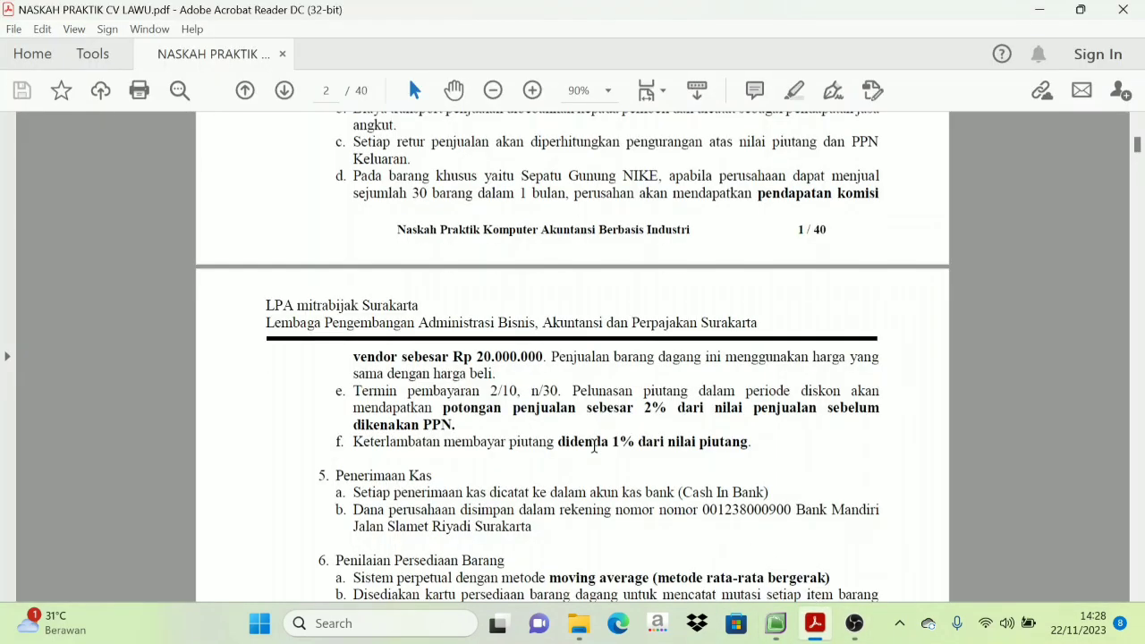
scroll(574, 427, "up", 3)
scroll(574, 426, "up", 8)
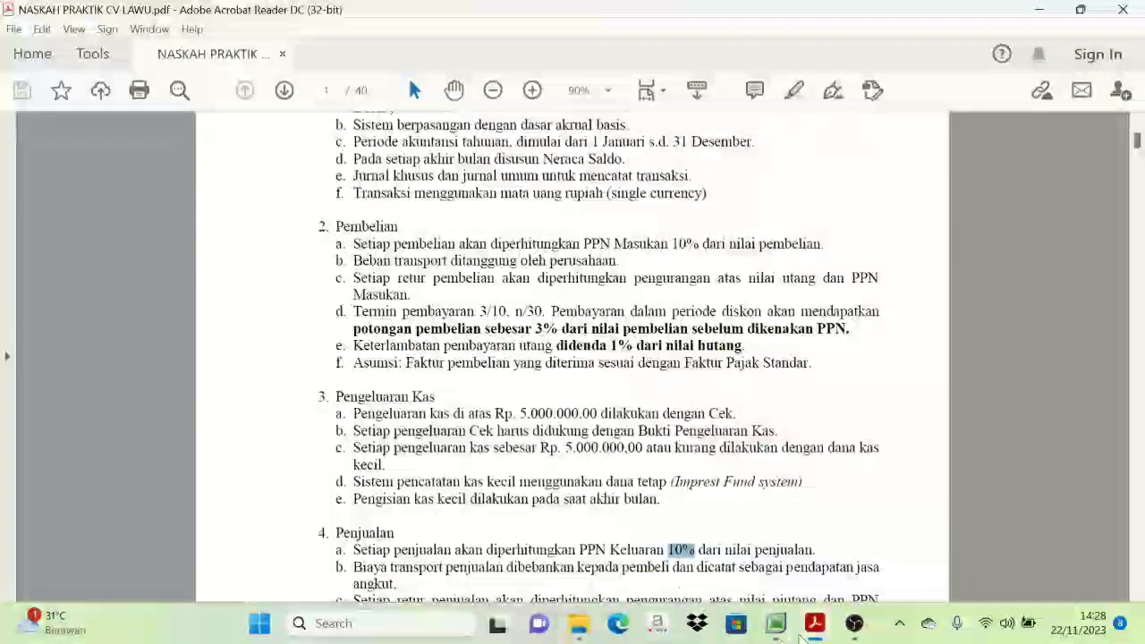
Step: Back in MYOB, set the supplier discount days to 10 and the balance due days to 30, consulting the PDF's purchase terms
mouse_move(777, 627)
left_click(716, 437)
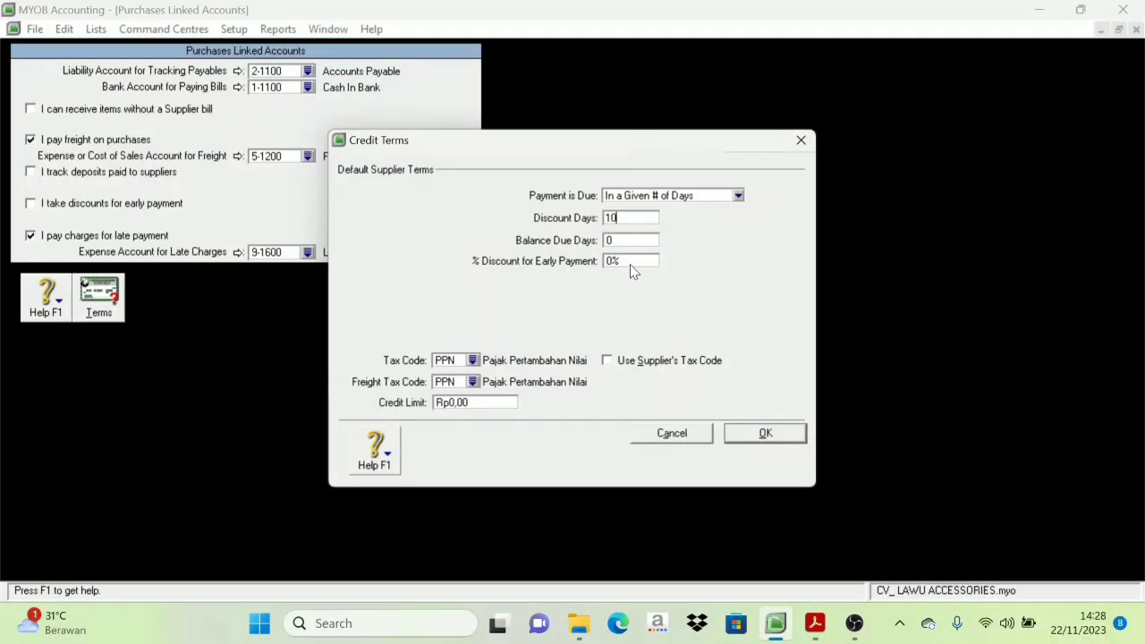
key("Tab")
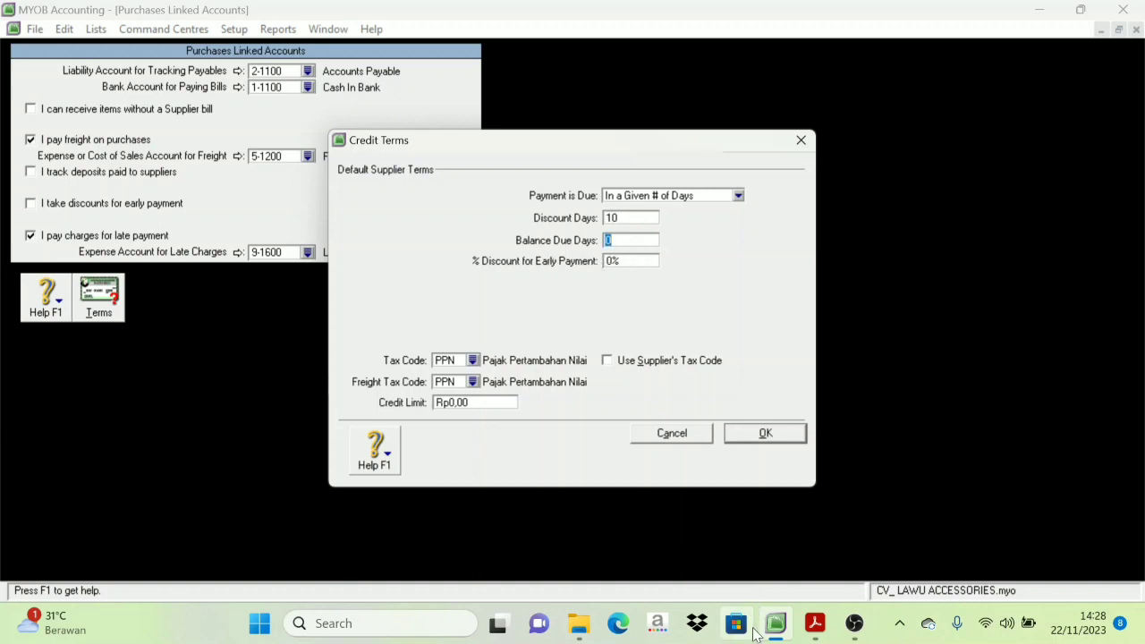
left_click(814, 623)
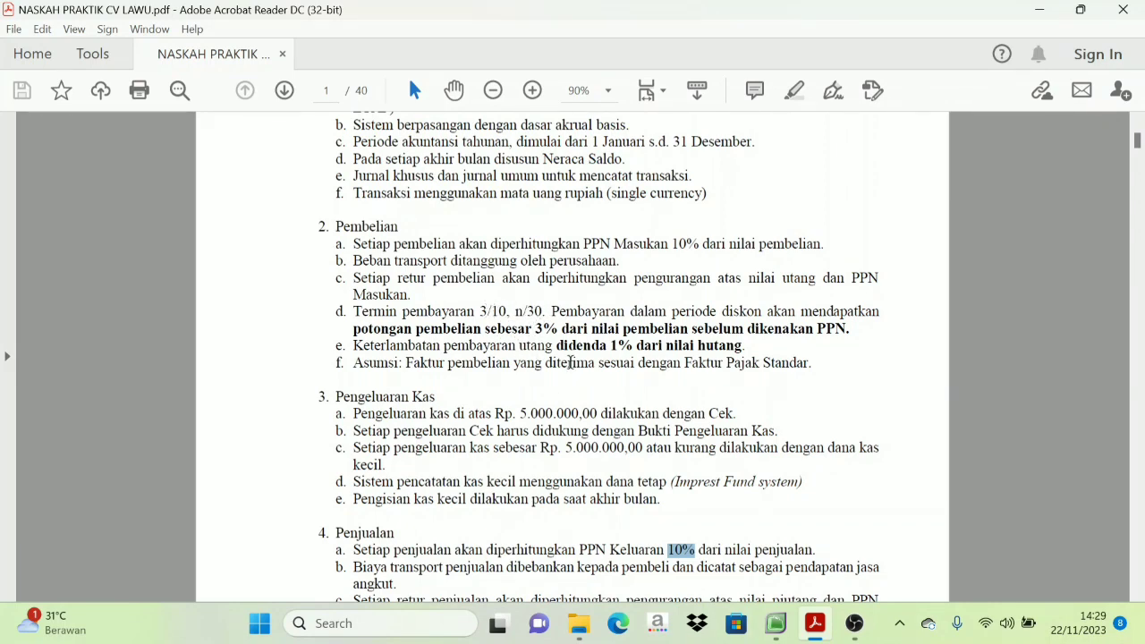
left_click(776, 624)
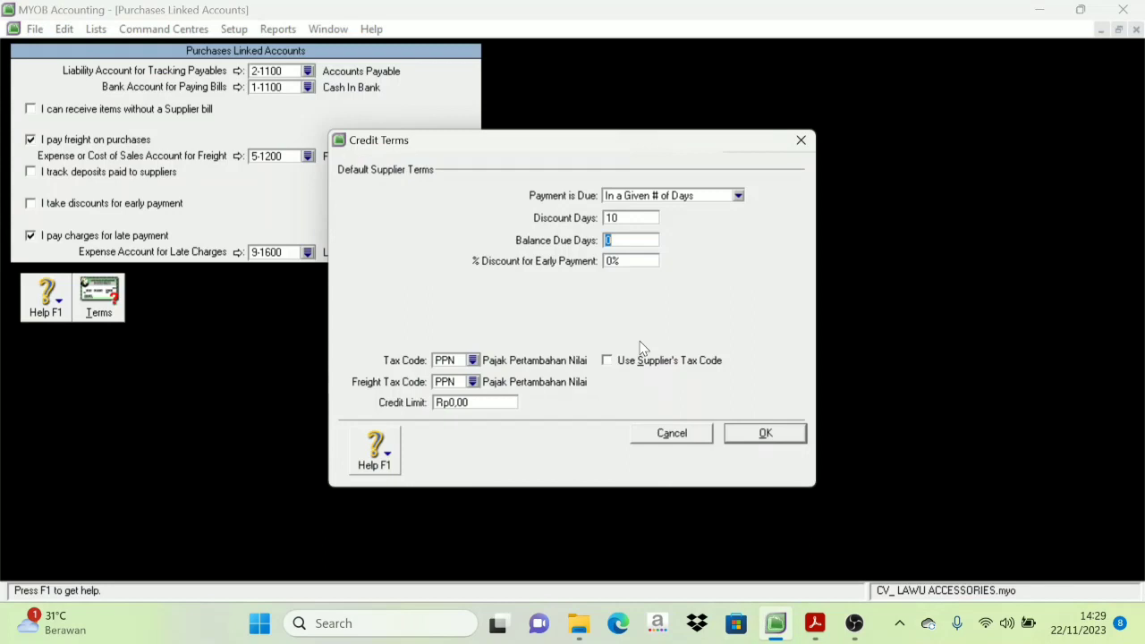
Step: Check the purchase discount rate in the PDF and set the supplier early payment discount to 3% in MYOB
double_click(613, 261)
left_click(815, 624)
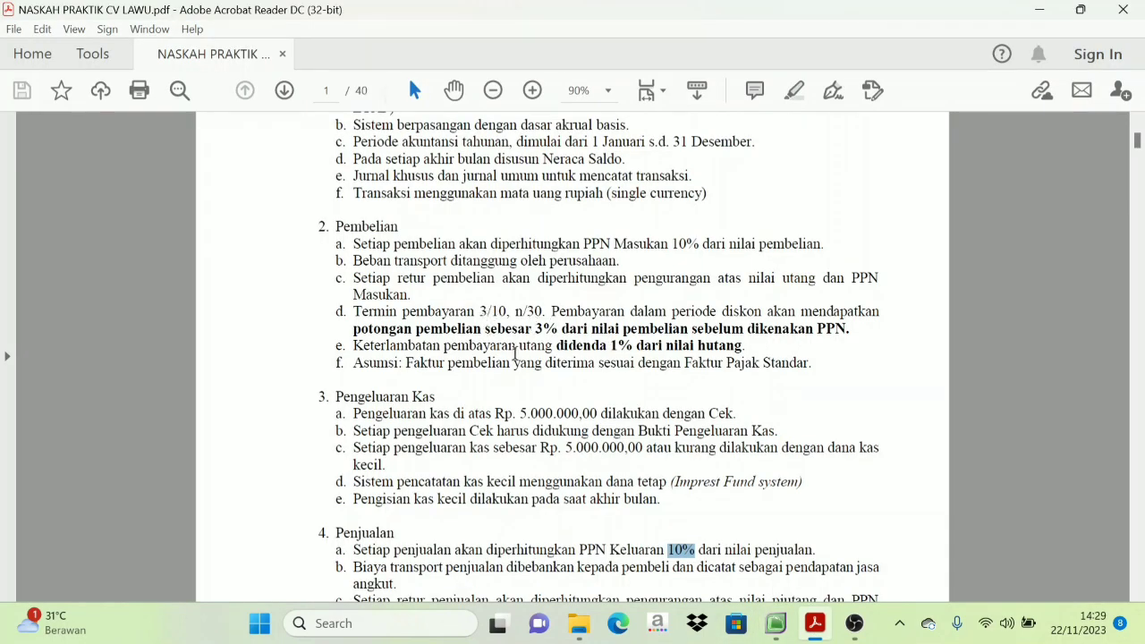
left_click(775, 624)
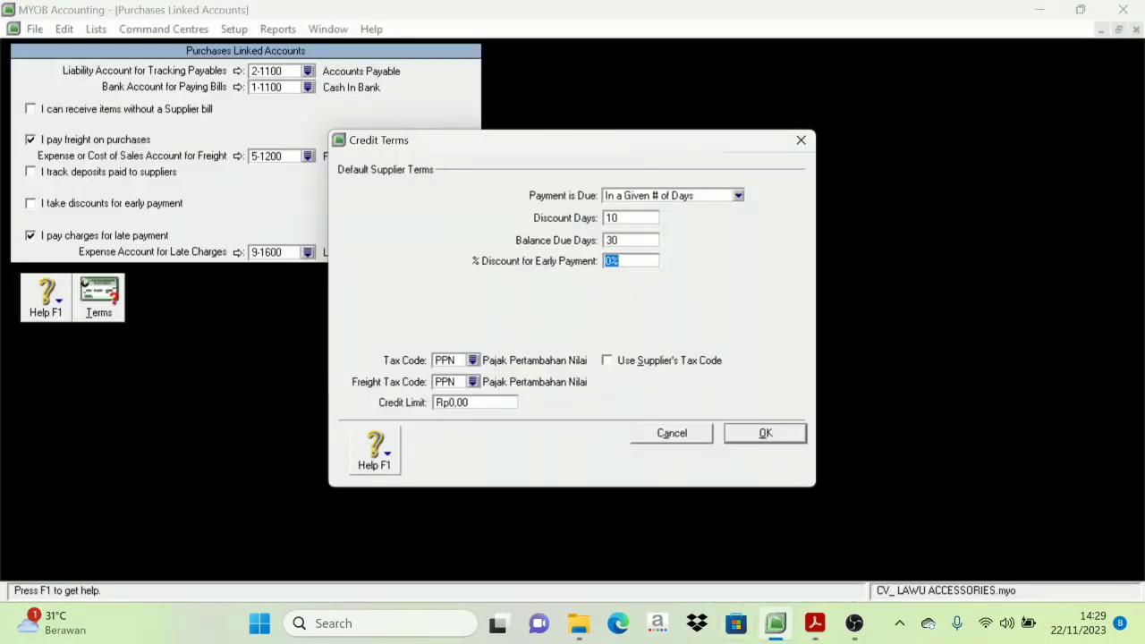
type("3")
Step: Choose N-T (Not Reportable) as the freight tax code for the default supplier terms
left_click(472, 382)
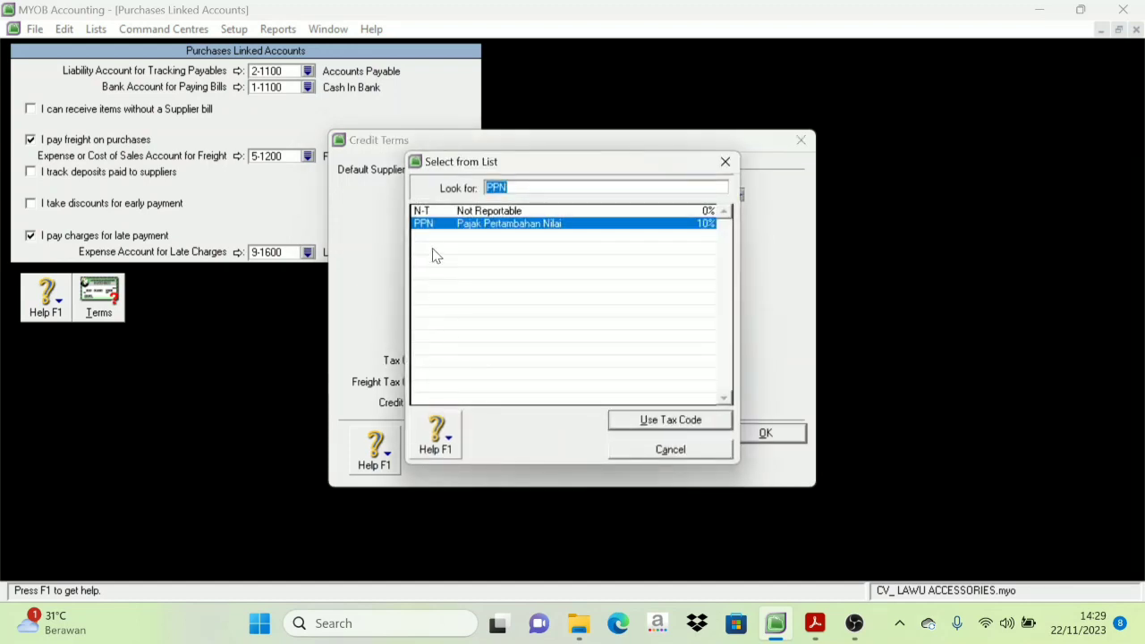
left_click(428, 213)
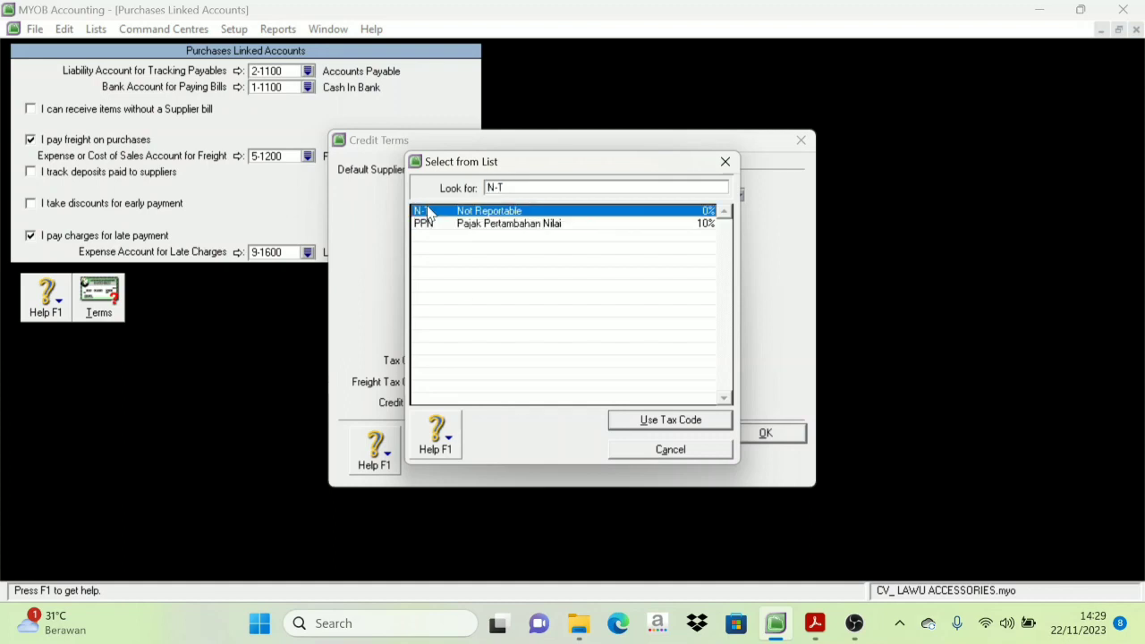